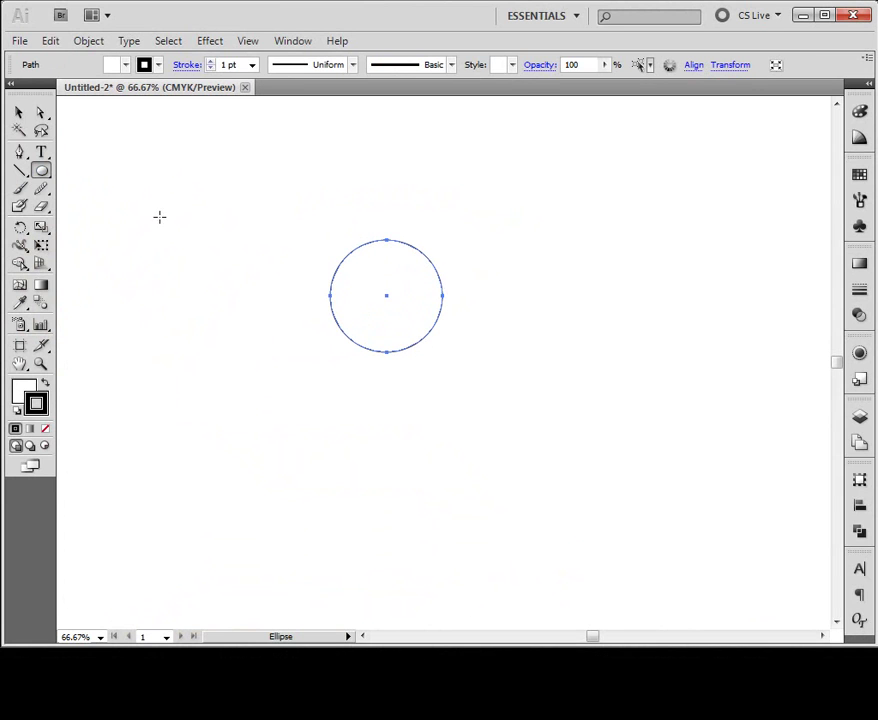
Step: Scale the circle down proportionally to roughly a third of its size and deselect it
click(19, 112)
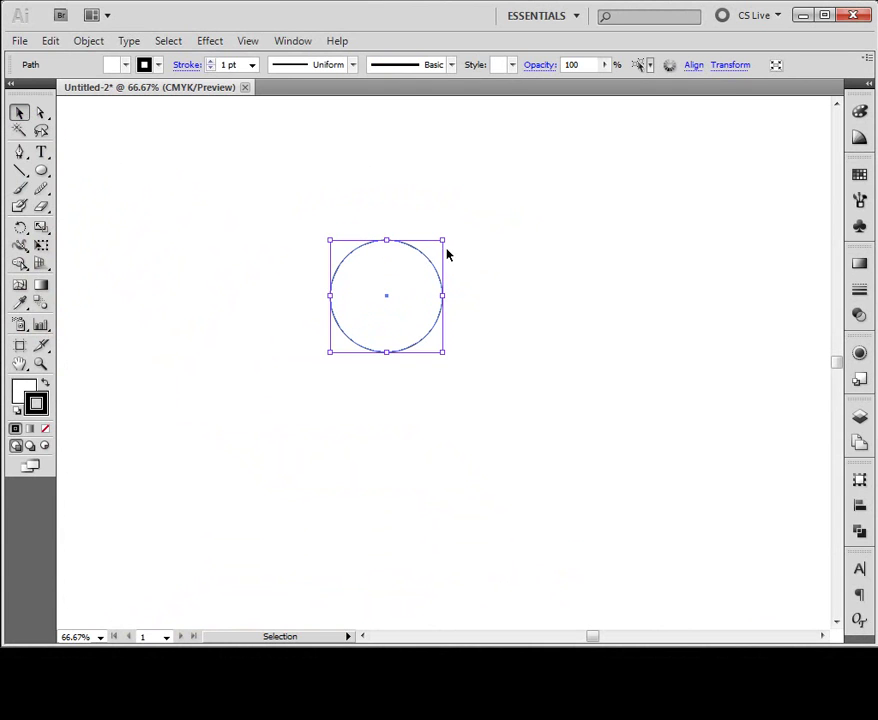
drag(443, 240, 452, 343)
click(455, 310)
Step: Stretch the small circle into a tall, thin ellipse by moving its top anchor point far up and its bottom anchor far down
key(a)
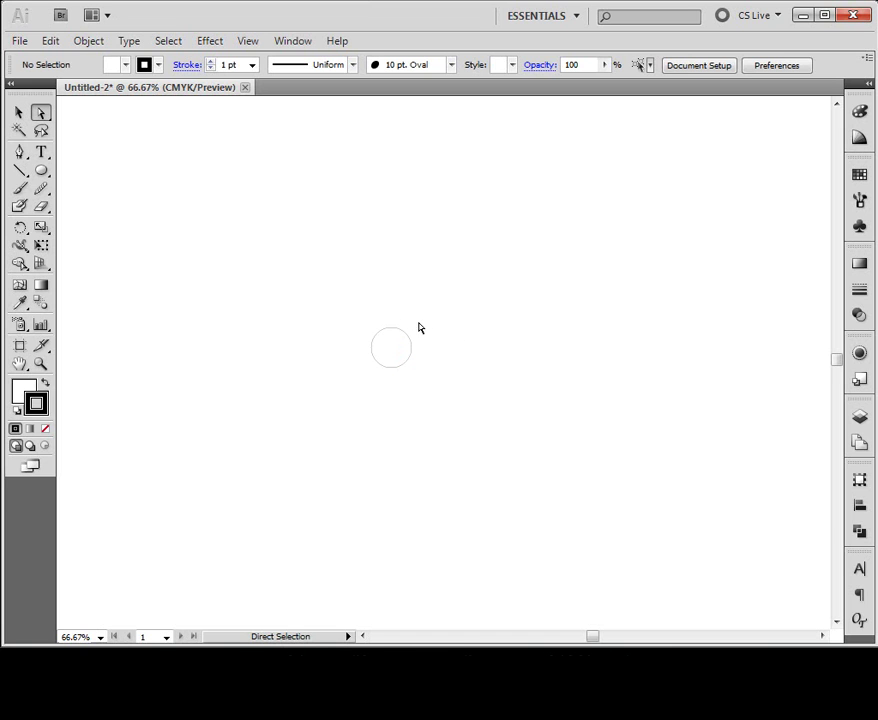
click(392, 329)
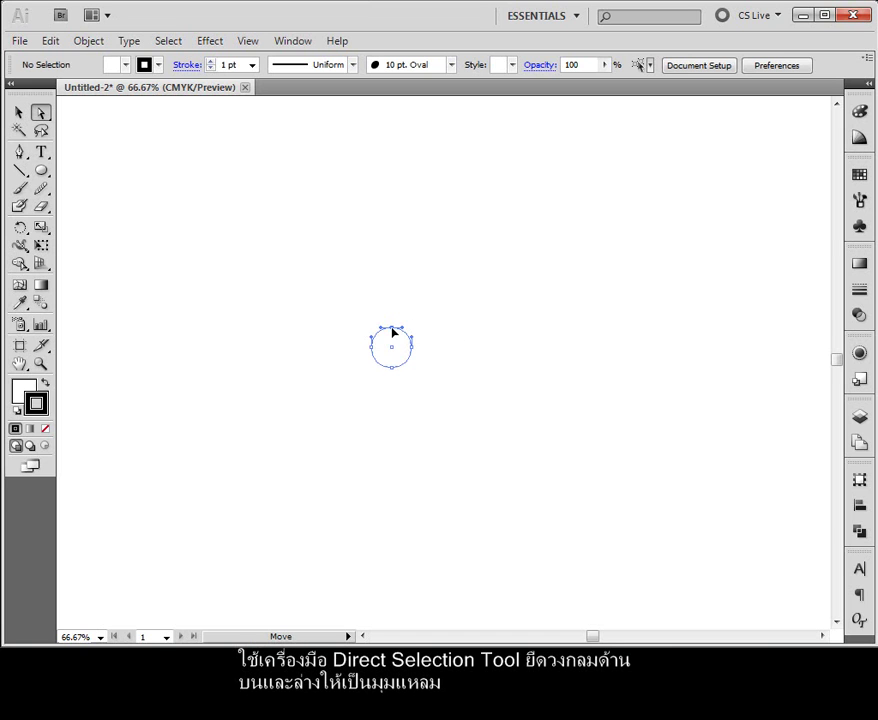
drag(392, 329, 391, 148)
drag(390, 369, 392, 543)
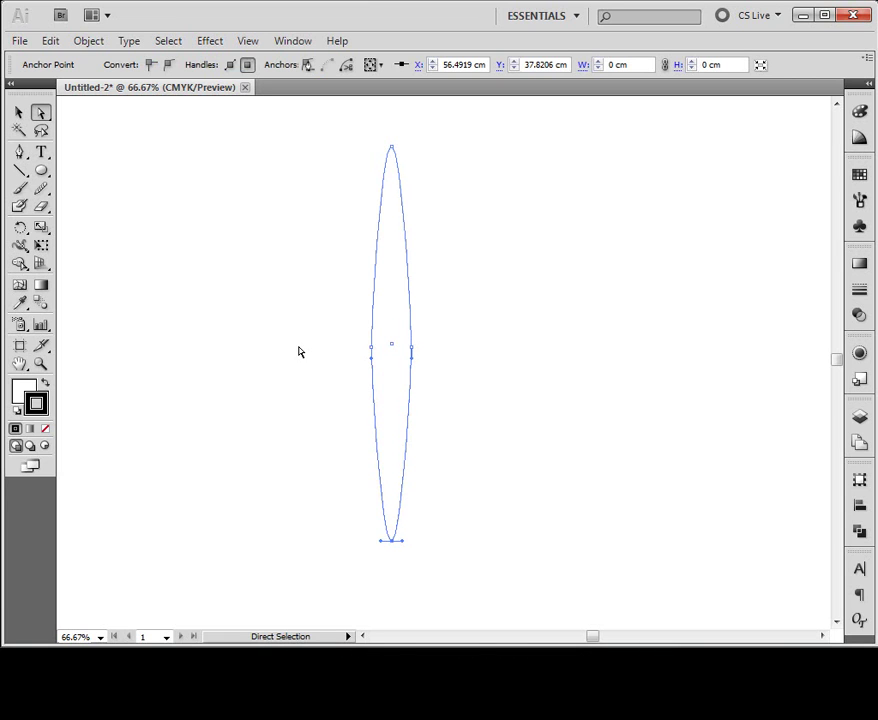
Step: Squeeze the tall ellipse horizontally to about a third of its width so it becomes a narrow spike, and deselect it
click(19, 112)
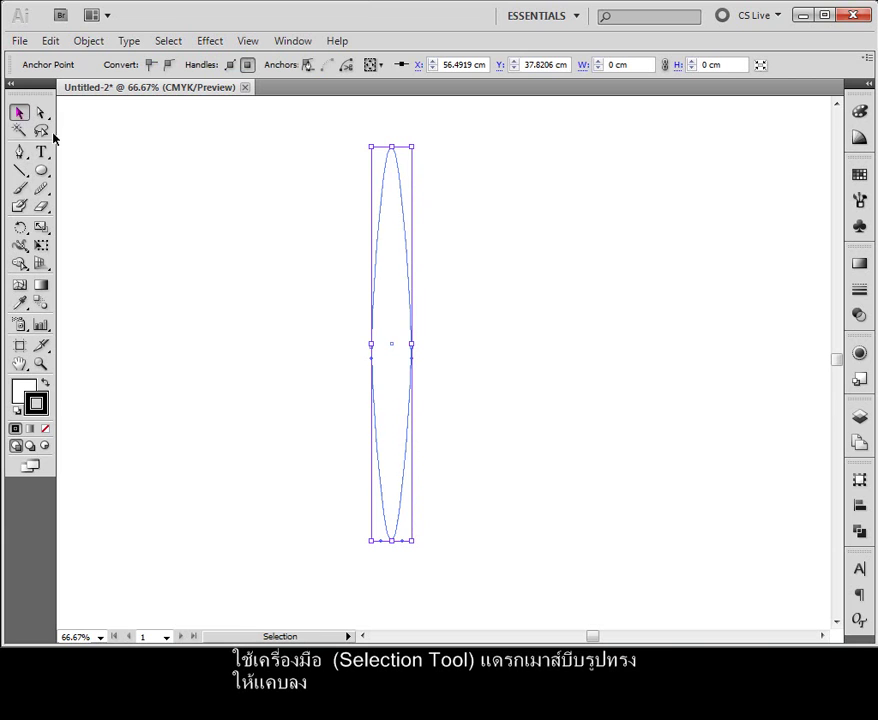
drag(412, 344, 383, 346)
click(452, 366)
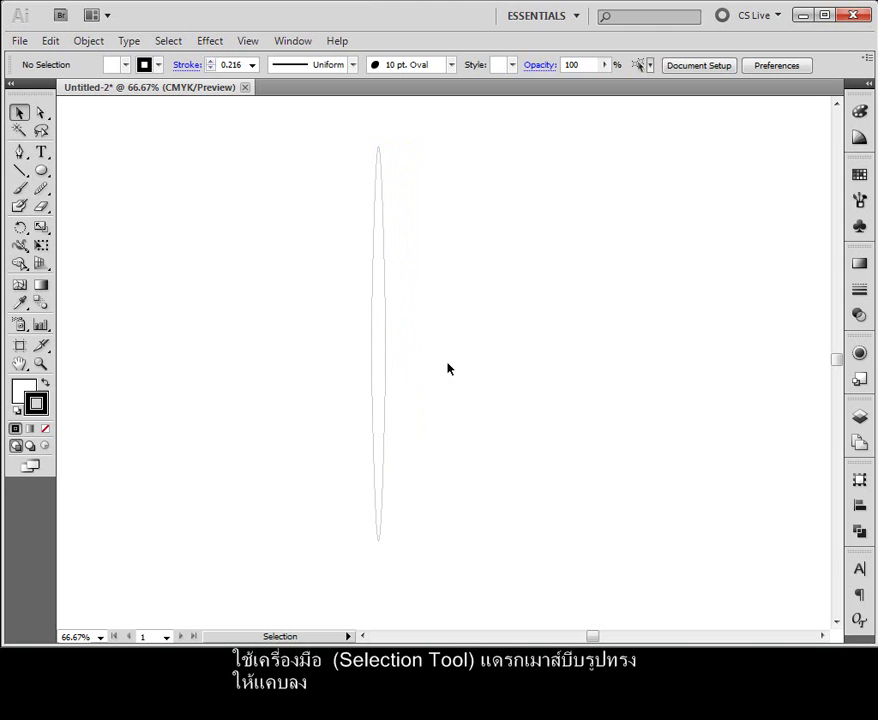
Step: Copy the narrow spike, paste the copy in back and rotate it 90° to form a four-pointed cross
click(387, 360)
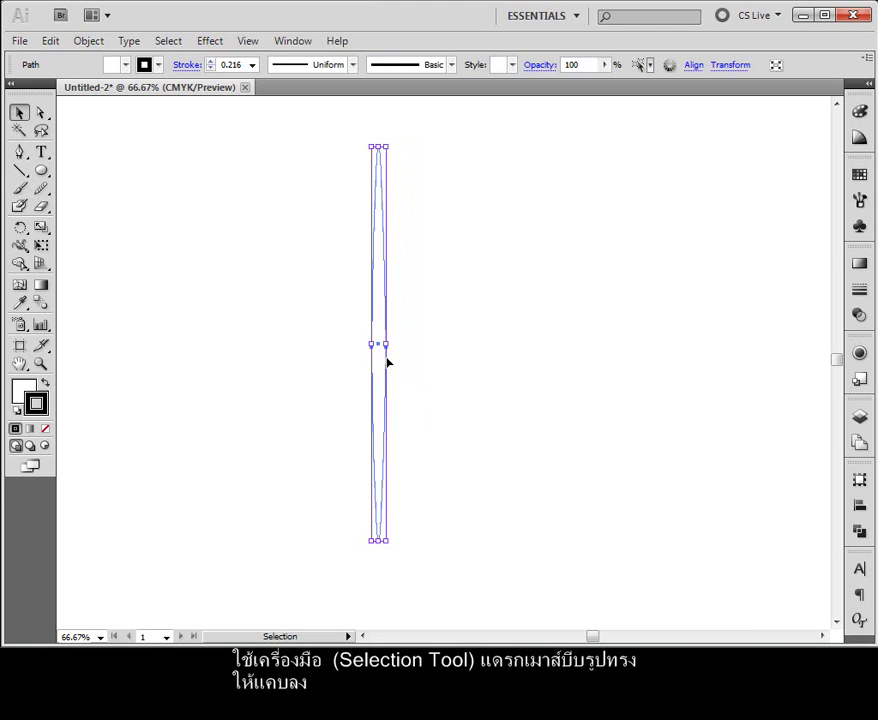
click(50, 42)
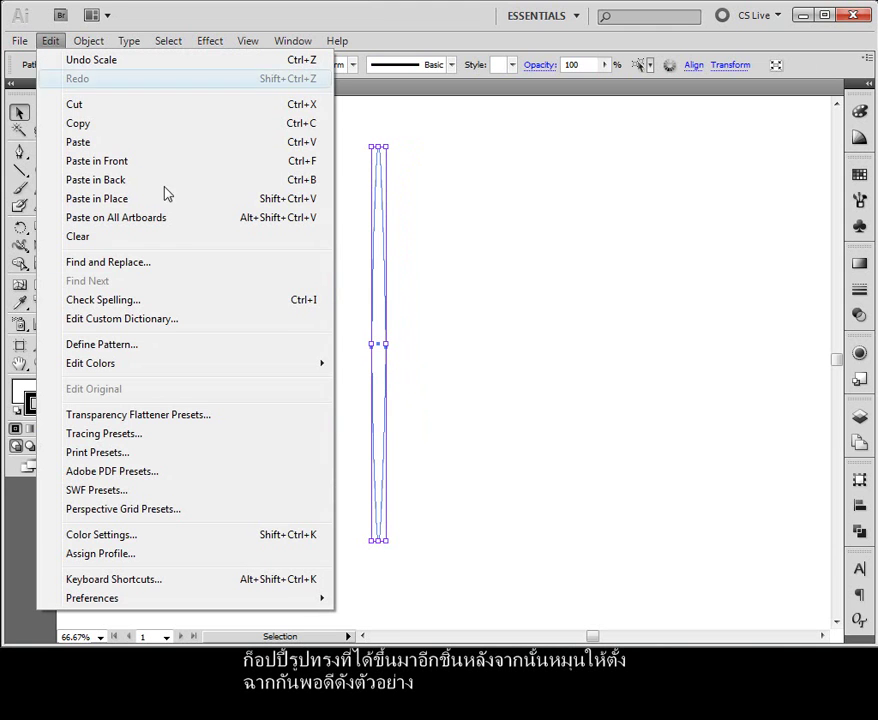
click(137, 133)
click(57, 43)
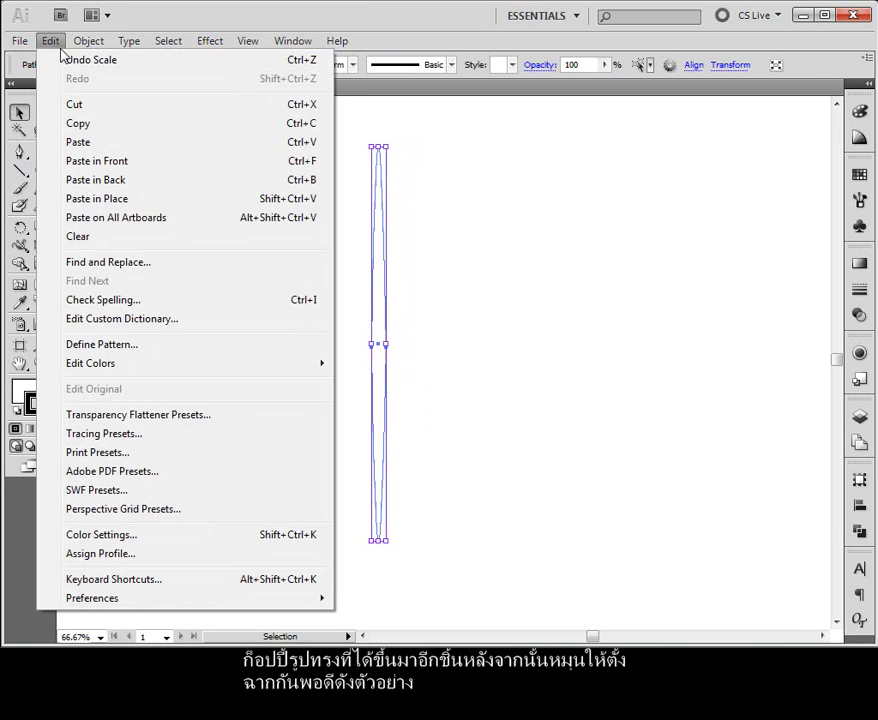
click(120, 180)
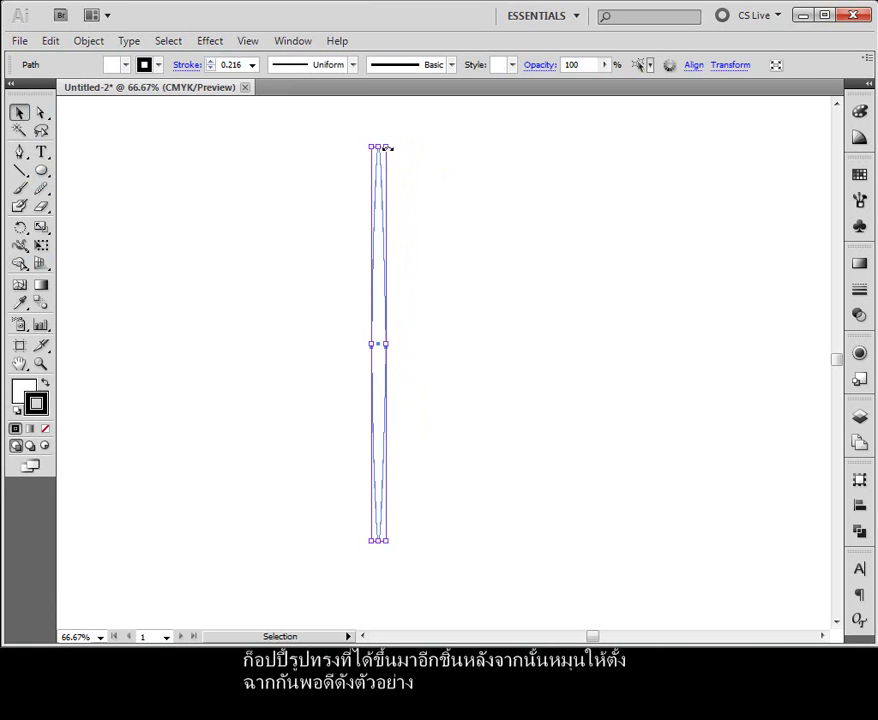
drag(392, 147, 493, 366)
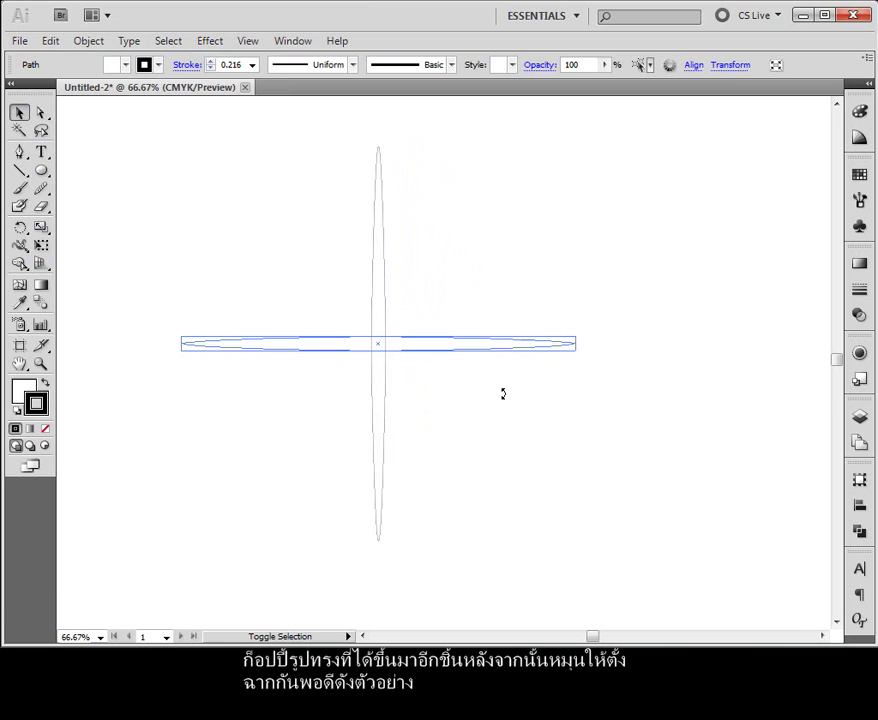
click(575, 442)
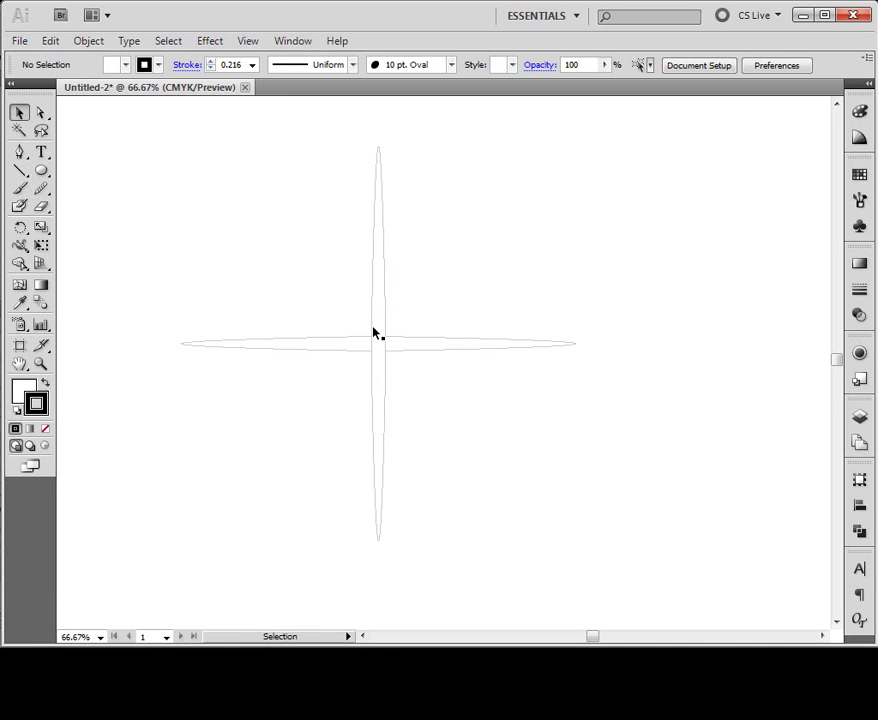
Step: Draw a wide rectangle as the sky, covering the whole cross with extra space beyond its horizontal tip
key(ctrl+minus)
key(ctrl+minus)
key(space)
drag(462, 319, 411, 256)
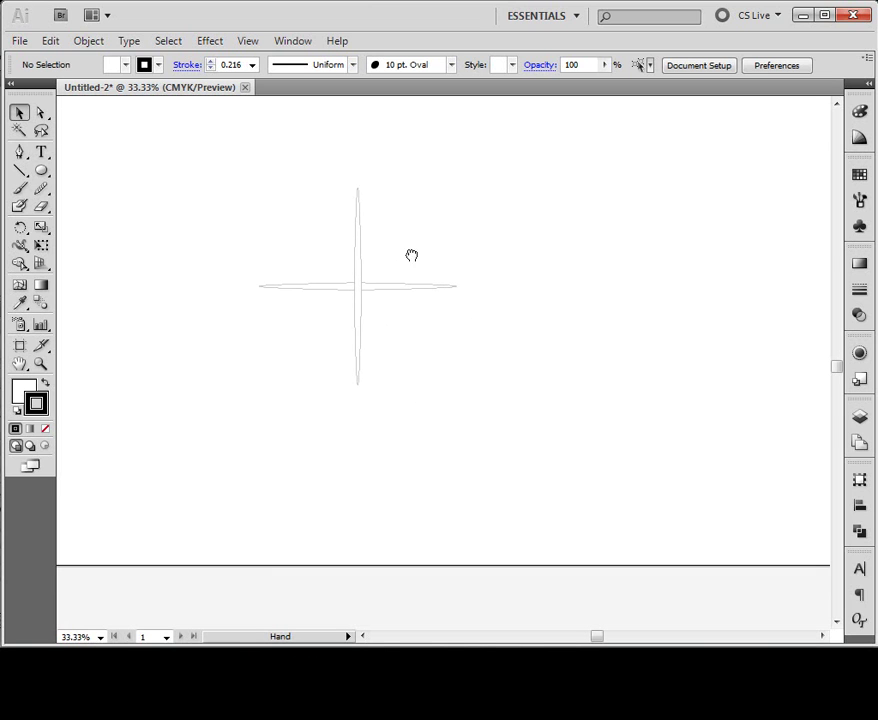
drag(40, 172, 100, 172)
drag(227, 173, 621, 421)
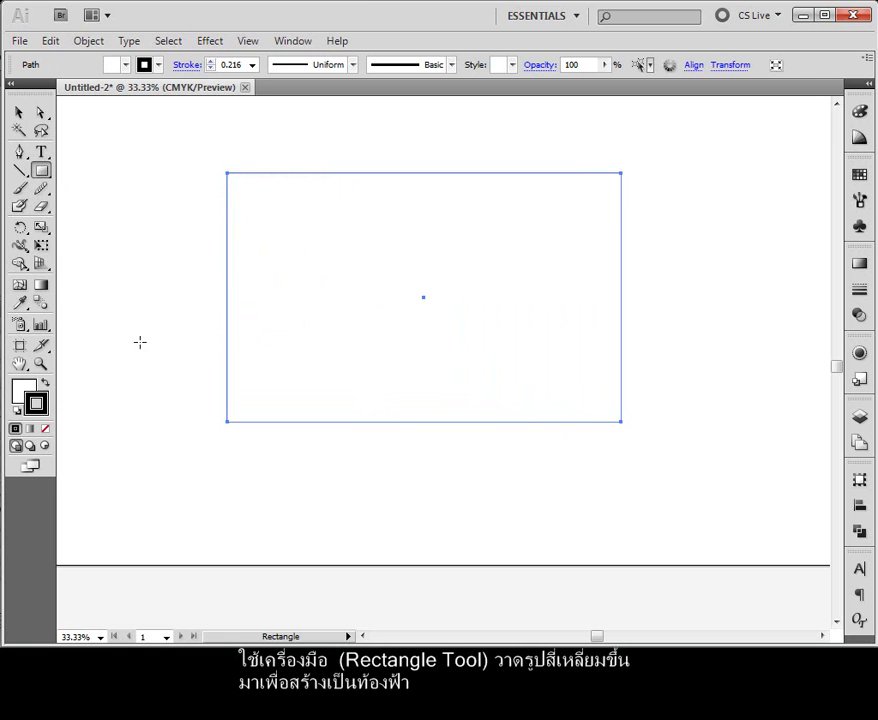
Step: Send the sky rectangle to the back, behind the crossed spikes
right_click(366, 261)
mouse_move(423, 508)
click(640, 561)
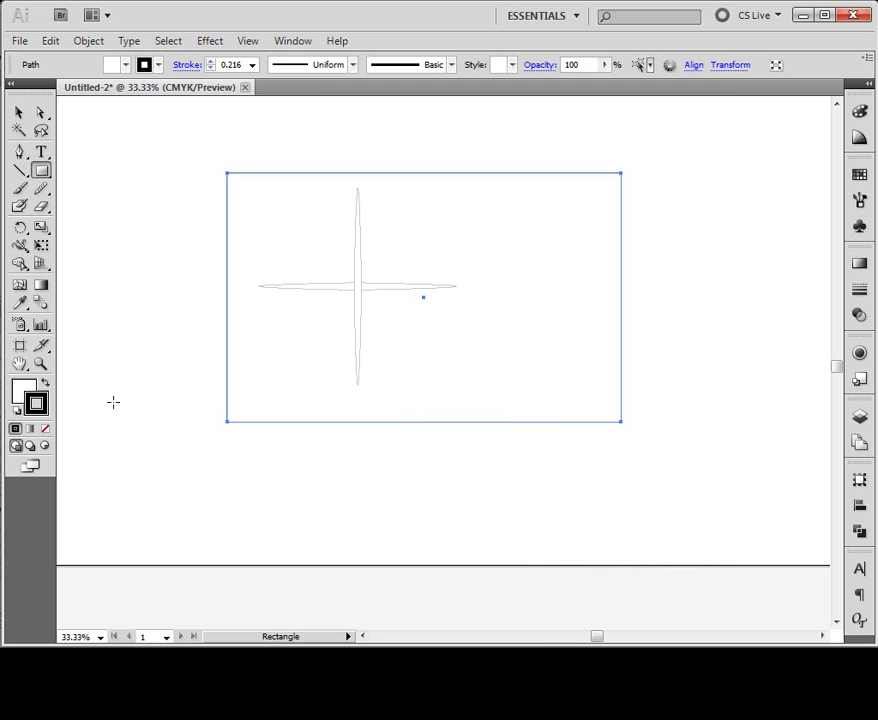
Step: Remove the sky rectangle's stroke and fill it with a linear white-to-black gradient
click(45, 429)
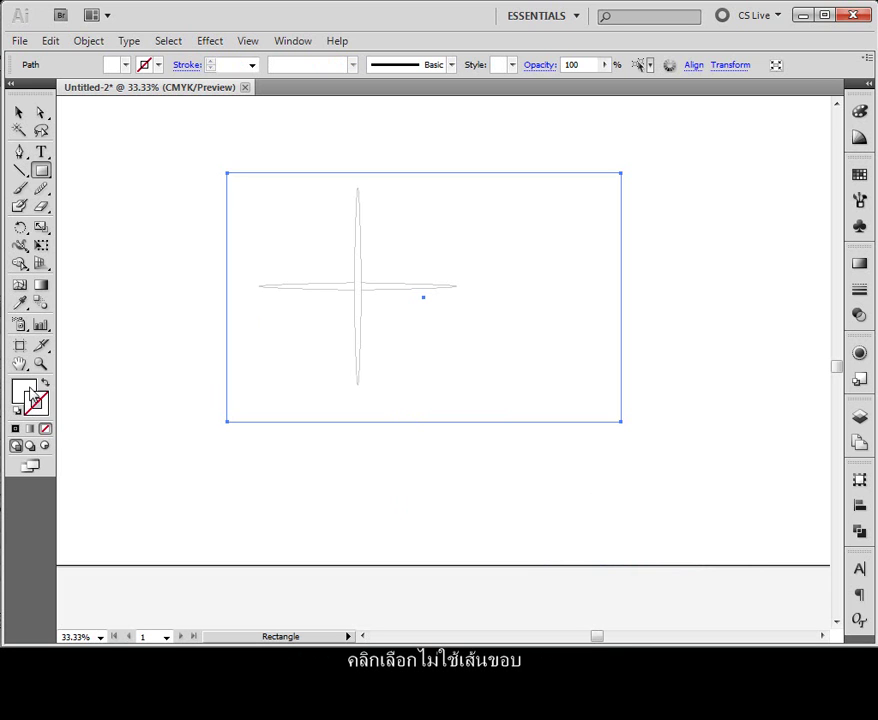
click(29, 391)
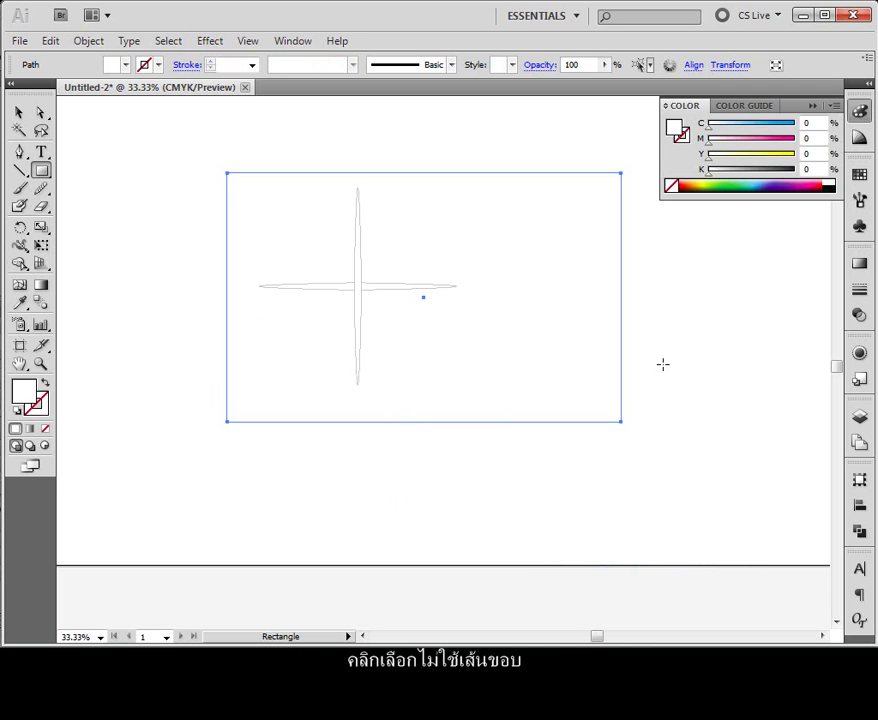
click(858, 263)
click(740, 336)
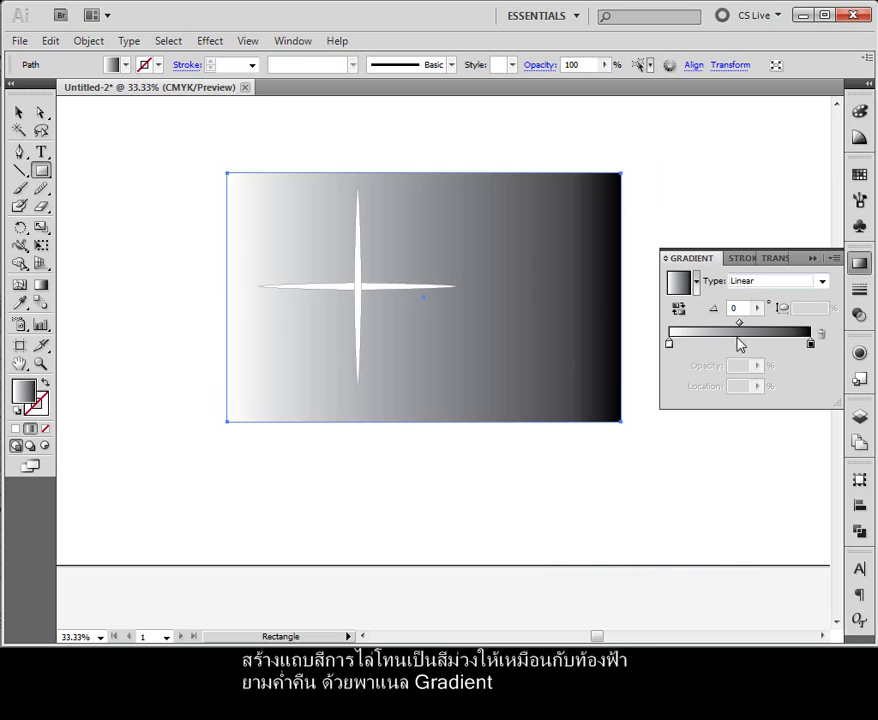
Step: Switch the gradient's white start stop to CMYK and set it to dark purple with C 89, M 70, Y 0, K 76
click(669, 344)
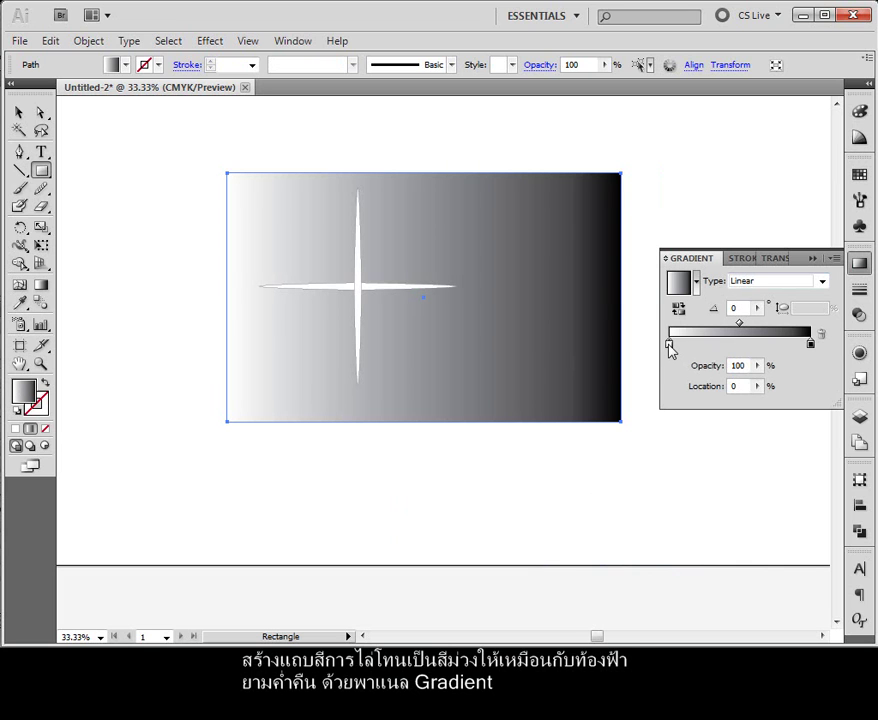
double_click(669, 344)
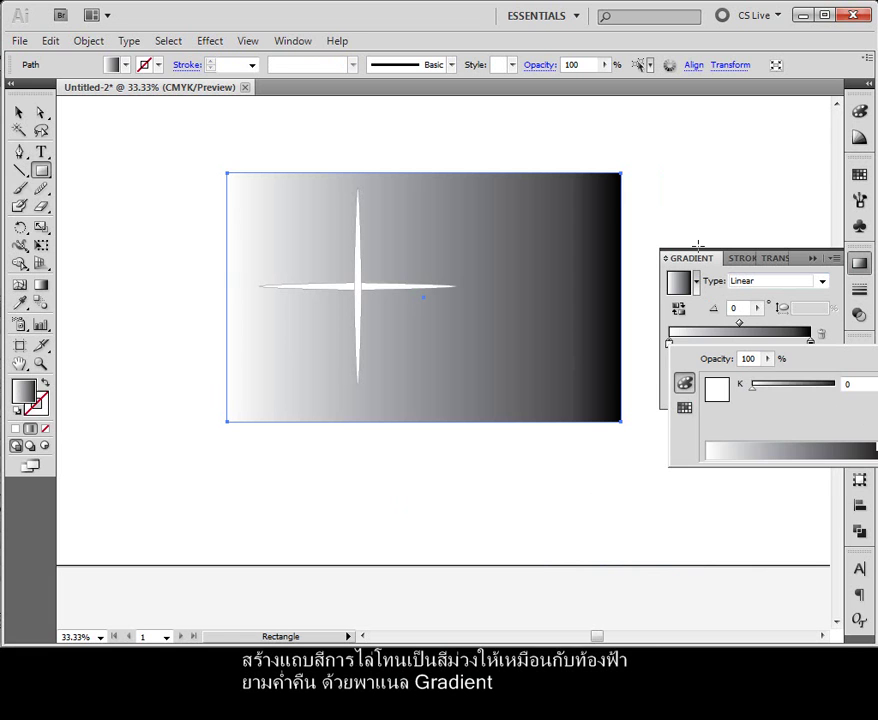
mouse_move(702, 267)
mouse_down()
mouse_move(497, 272)
mouse_move(153, 172)
mouse_up()
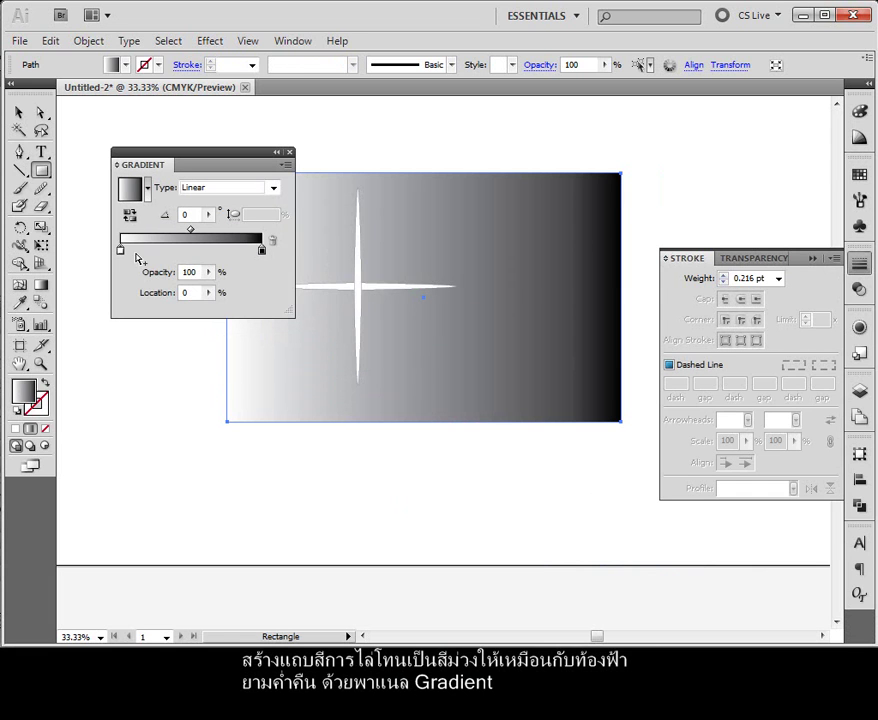
double_click(120, 250)
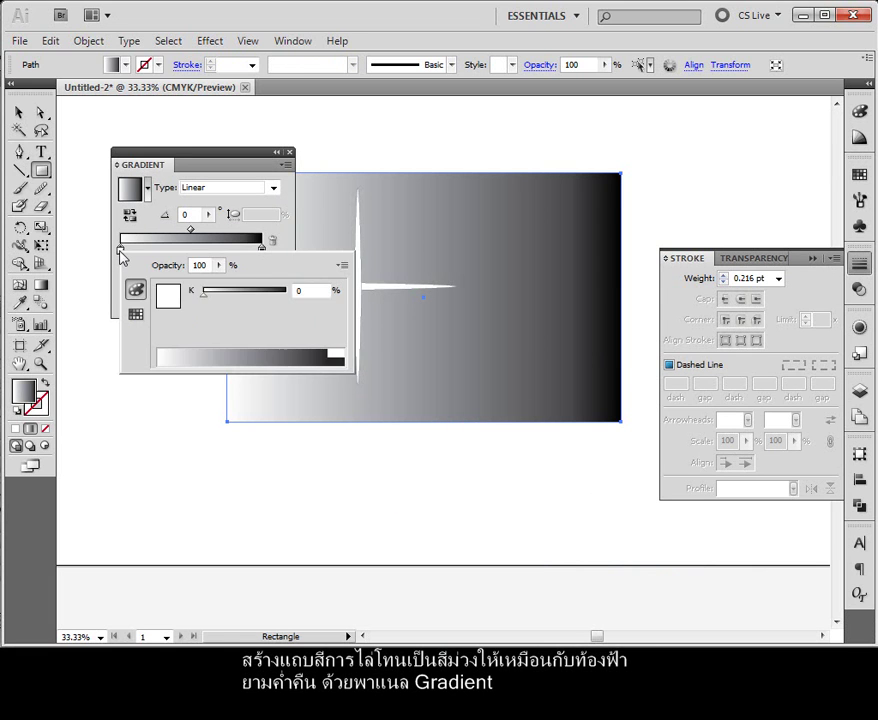
click(342, 265)
click(377, 341)
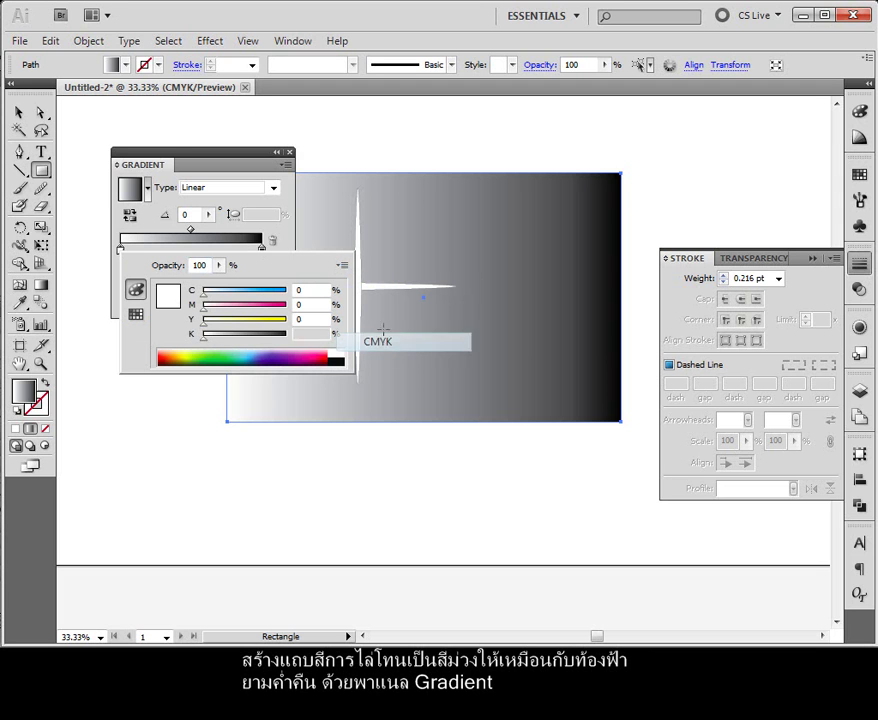
drag(206, 298, 276, 296)
click(255, 309)
click(244, 337)
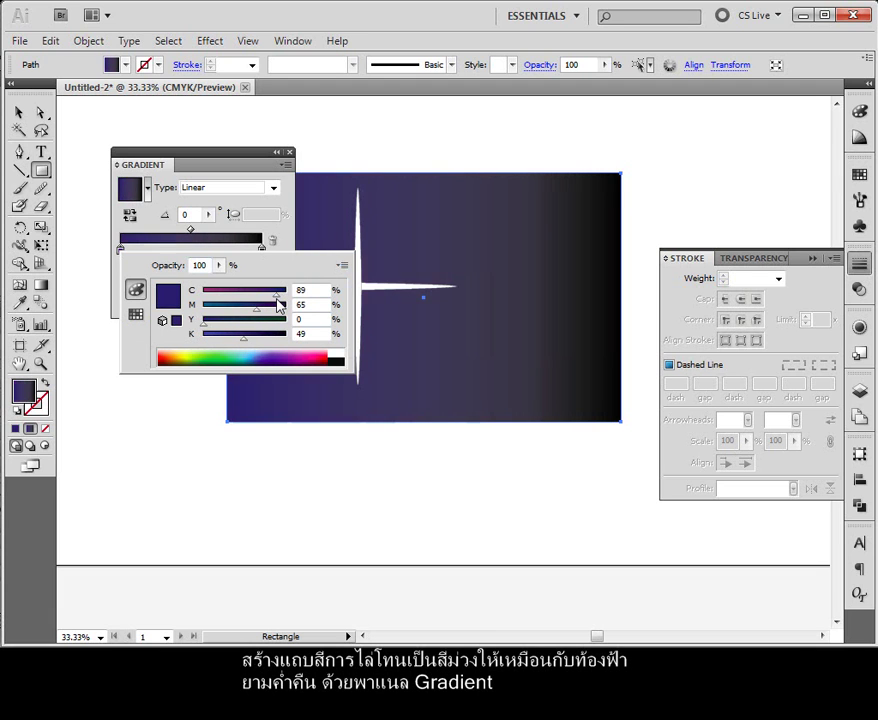
click(268, 344)
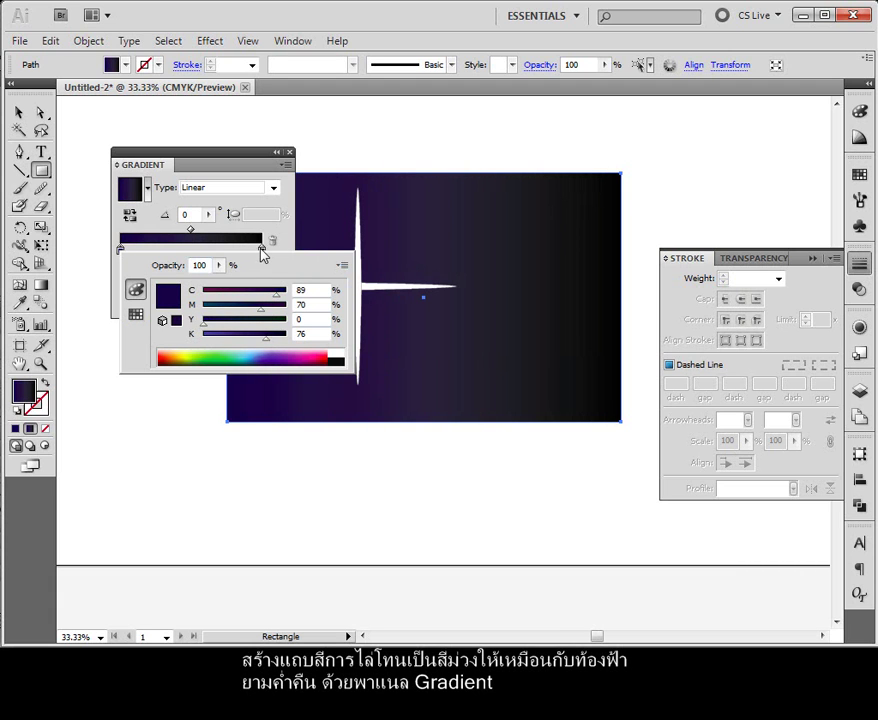
click(261, 254)
Step: Add a color stop midway along the gradient and set the black end stop to CMYK 85, 65, 0, 21
click(192, 250)
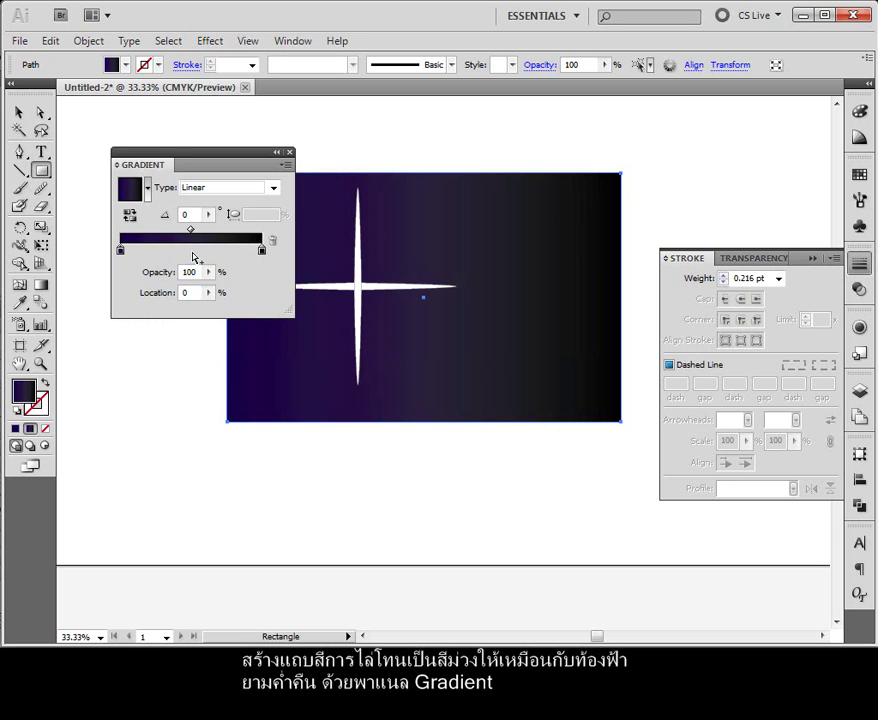
double_click(262, 251)
click(486, 268)
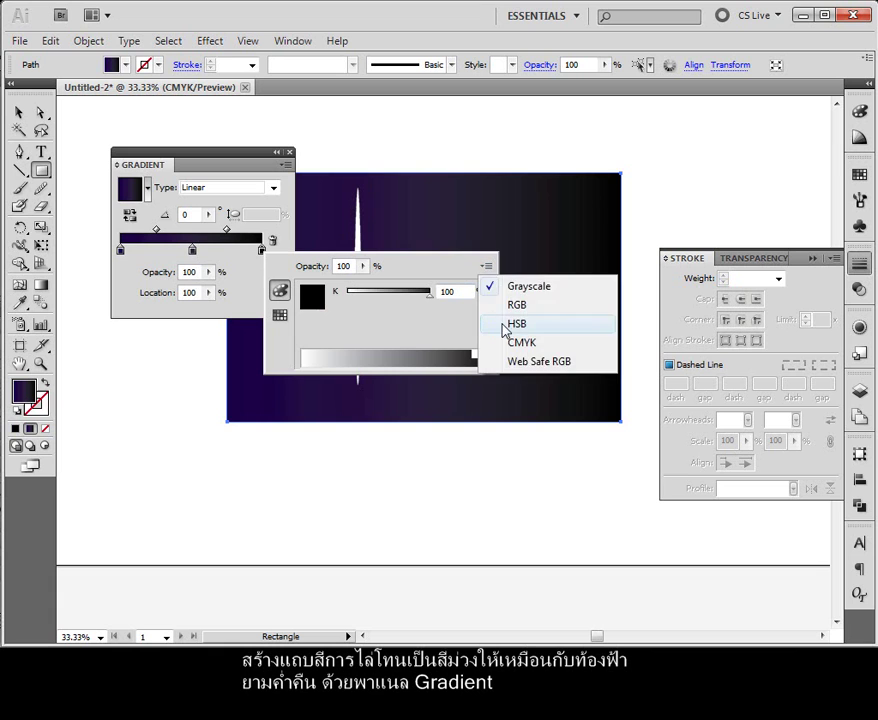
click(501, 325)
click(486, 267)
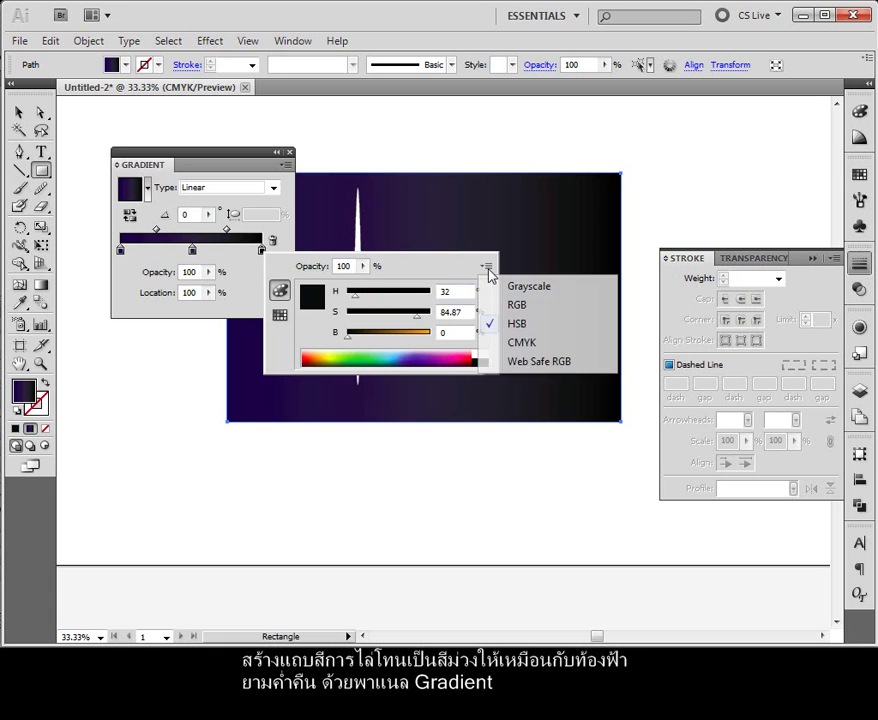
click(508, 345)
drag(394, 298, 366, 341)
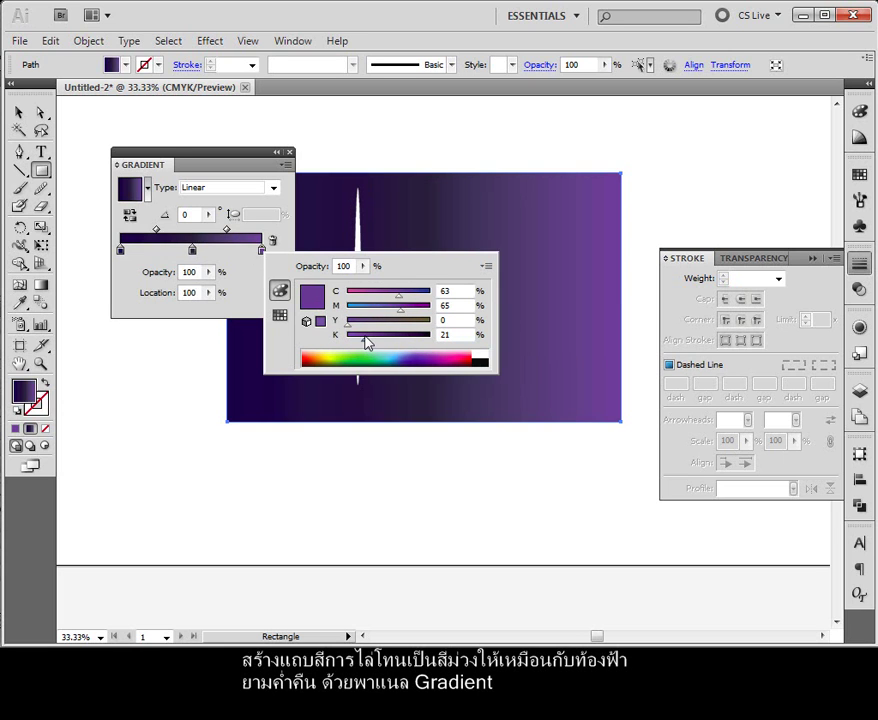
drag(404, 299, 423, 302)
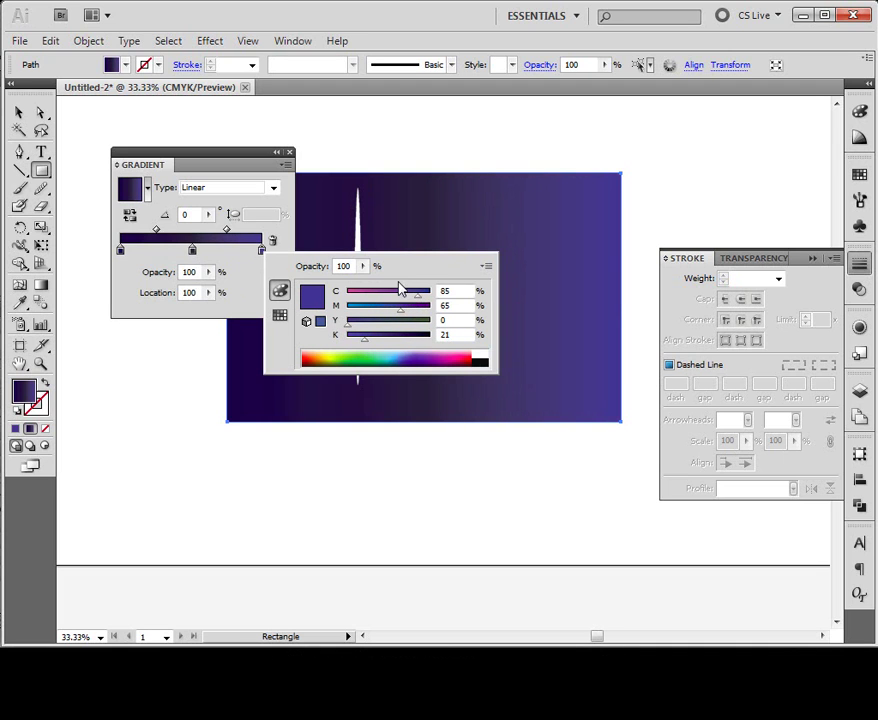
Step: Set the gradient's middle color stop to purple with C 67, M 60, Y 0, K 67
click(194, 252)
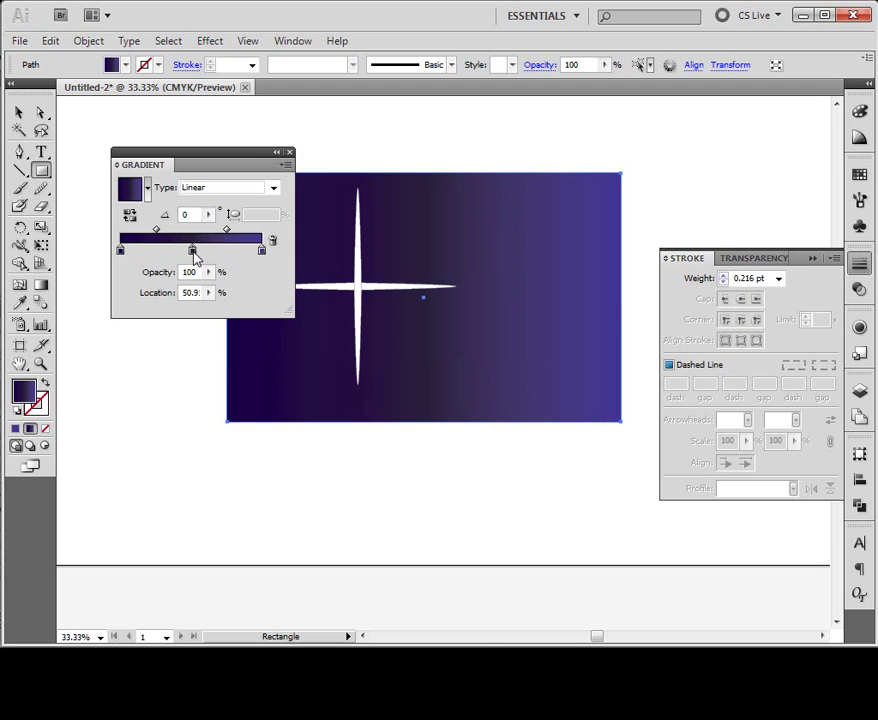
double_click(193, 251)
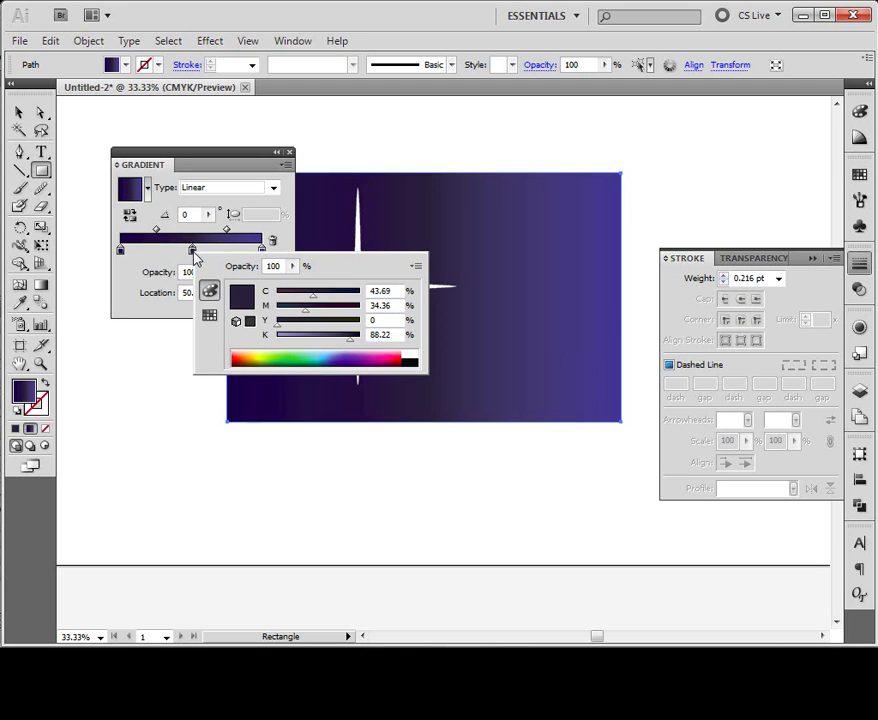
click(325, 341)
click(331, 339)
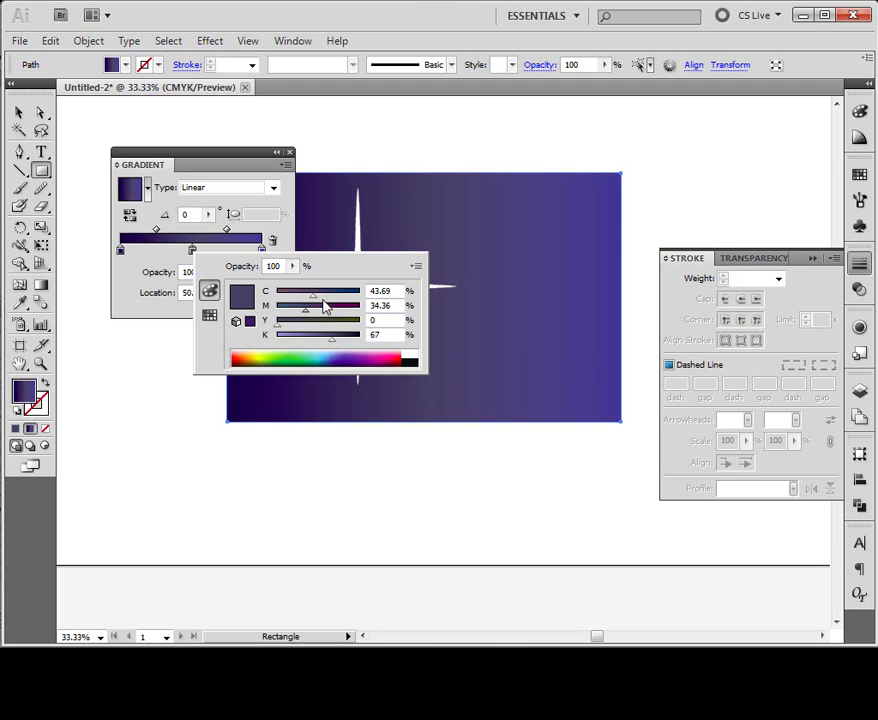
click(334, 292)
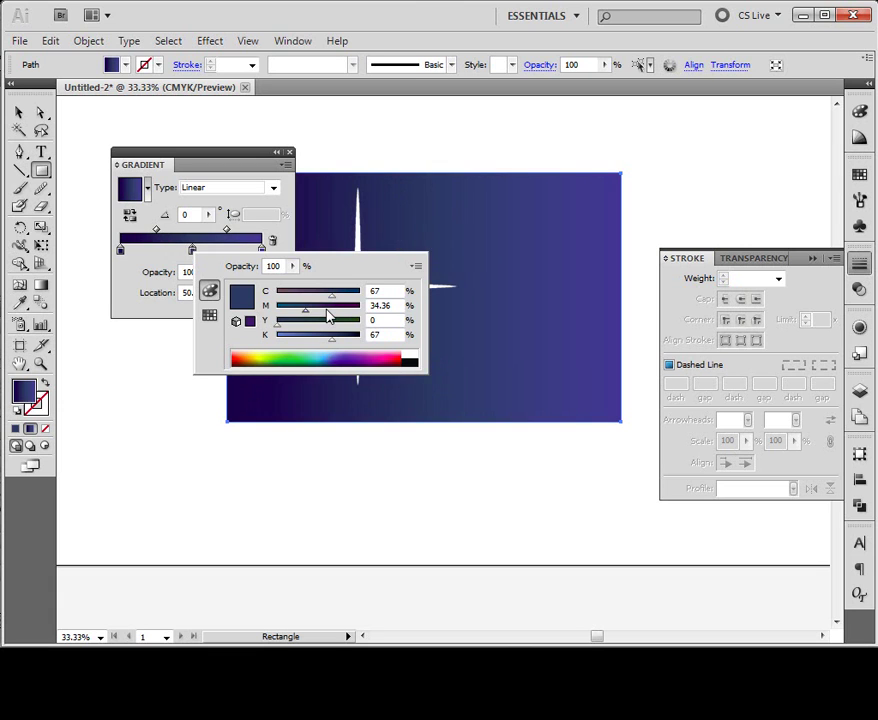
click(328, 316)
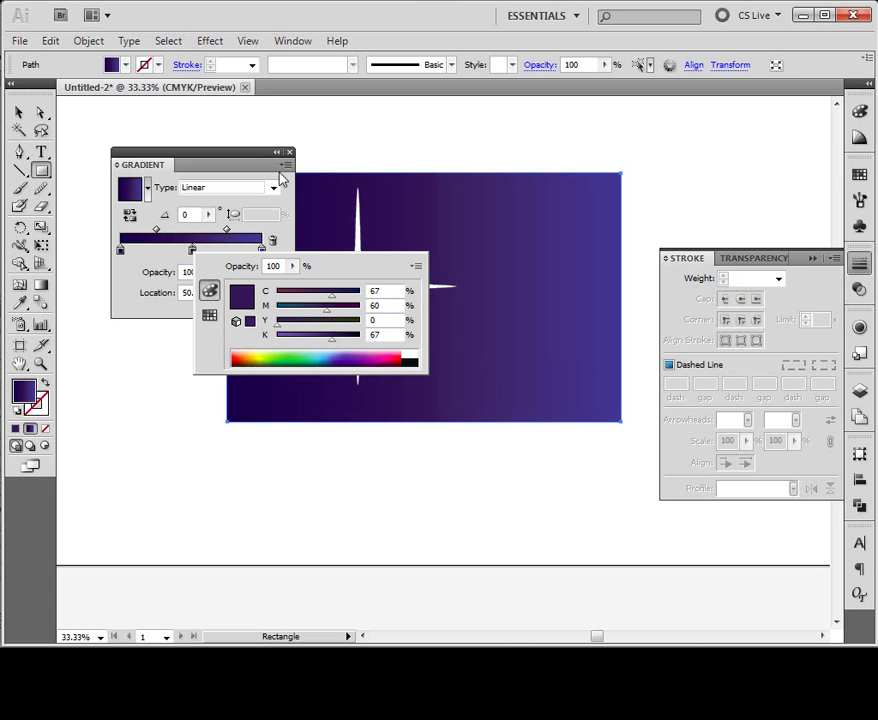
Step: Set the sky gradient's end color stop to brighter purple with C 85, M 75, Y 0, K 21
click(236, 157)
drag(235, 155, 192, 132)
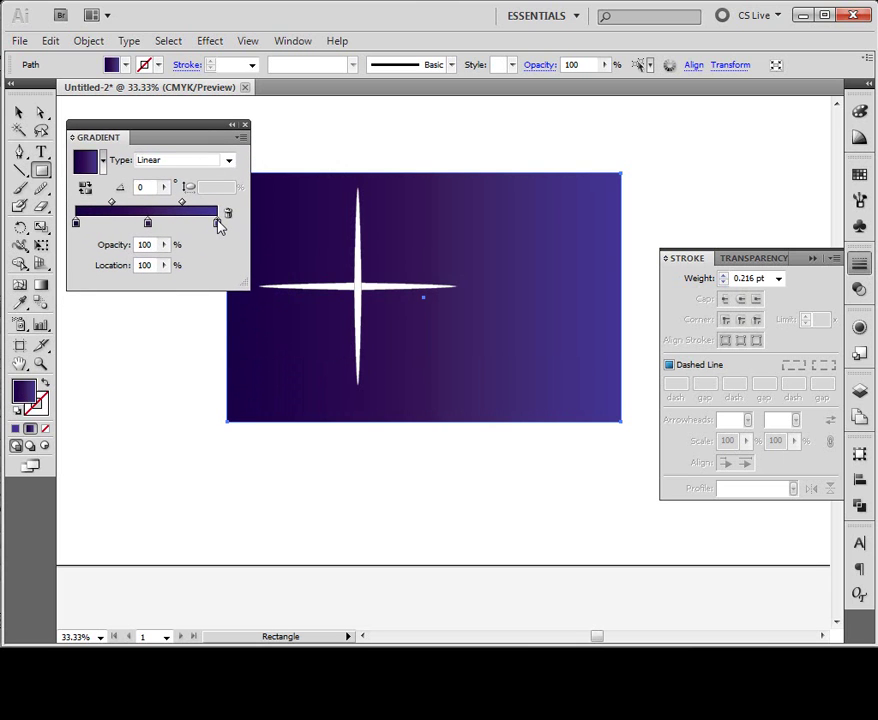
double_click(218, 223)
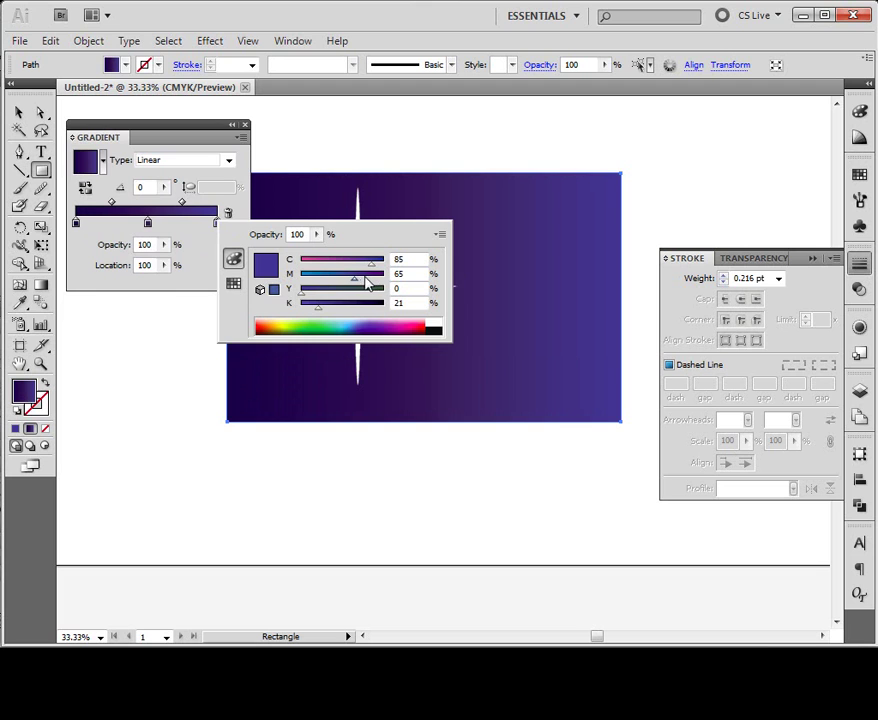
drag(365, 279, 360, 280)
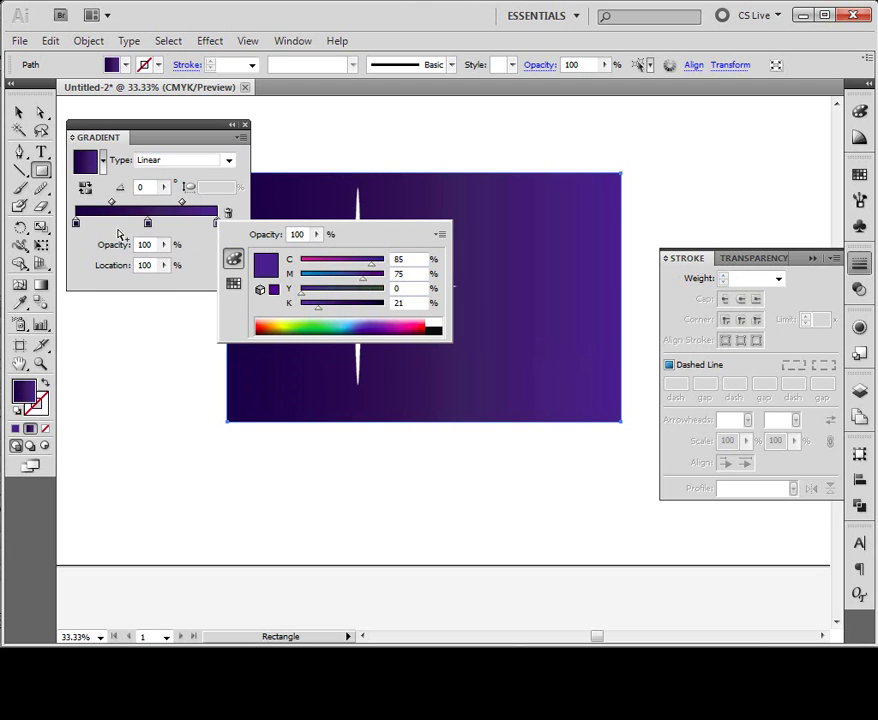
Step: Set the sky gradient's start color stop to a darker blue with C 95, M 77, Y 0, K 79
double_click(77, 224)
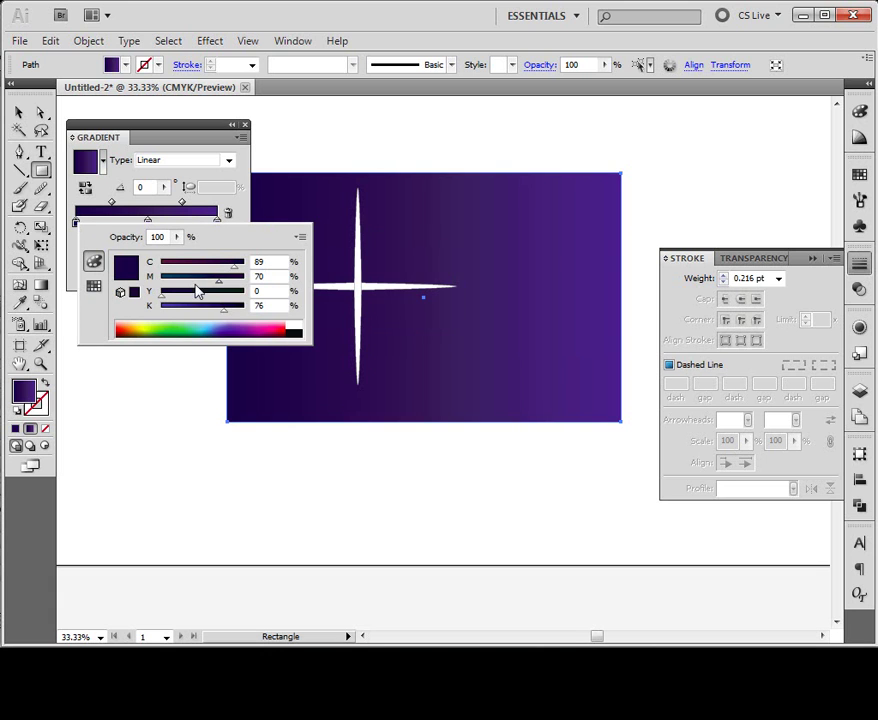
drag(235, 263, 240, 263)
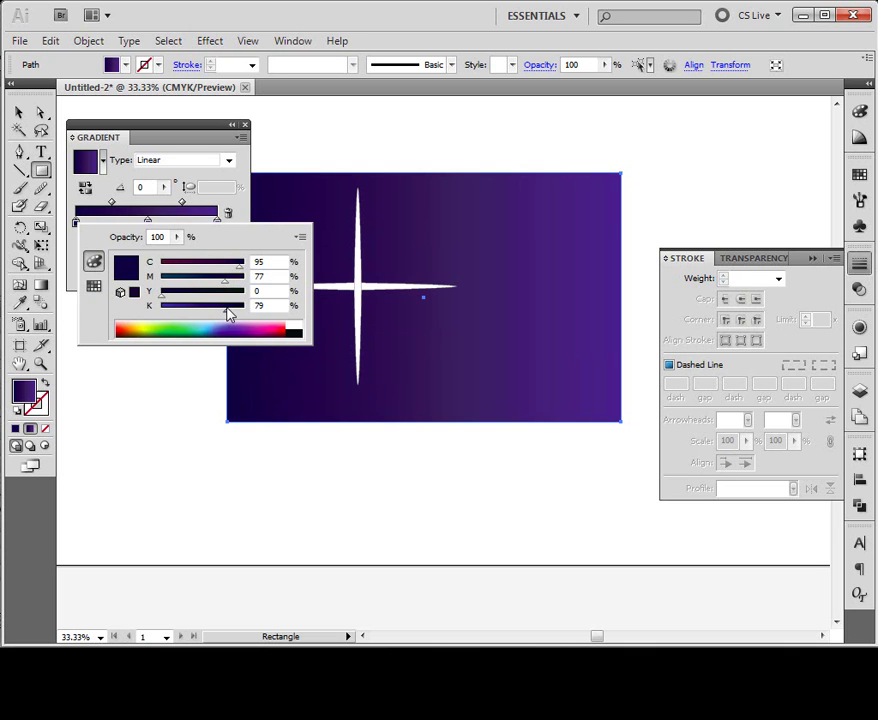
click(257, 135)
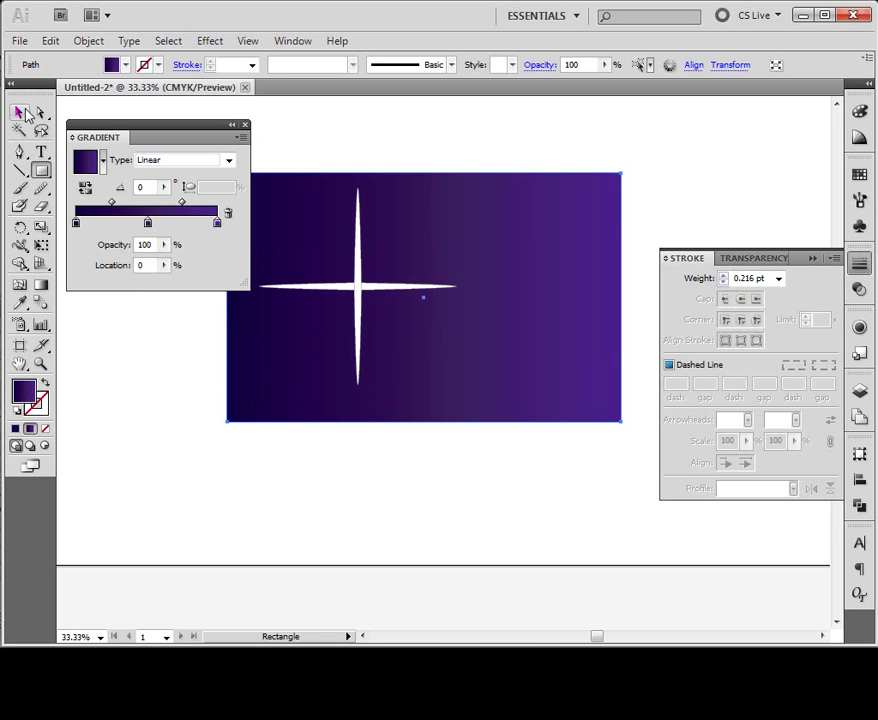
Step: Redirect the sky gradient with the Gradient tool so it runs diagonally from the rectangle's upper-left corner to its lower-right corner
key(v)
drag(155, 137, 154, 488)
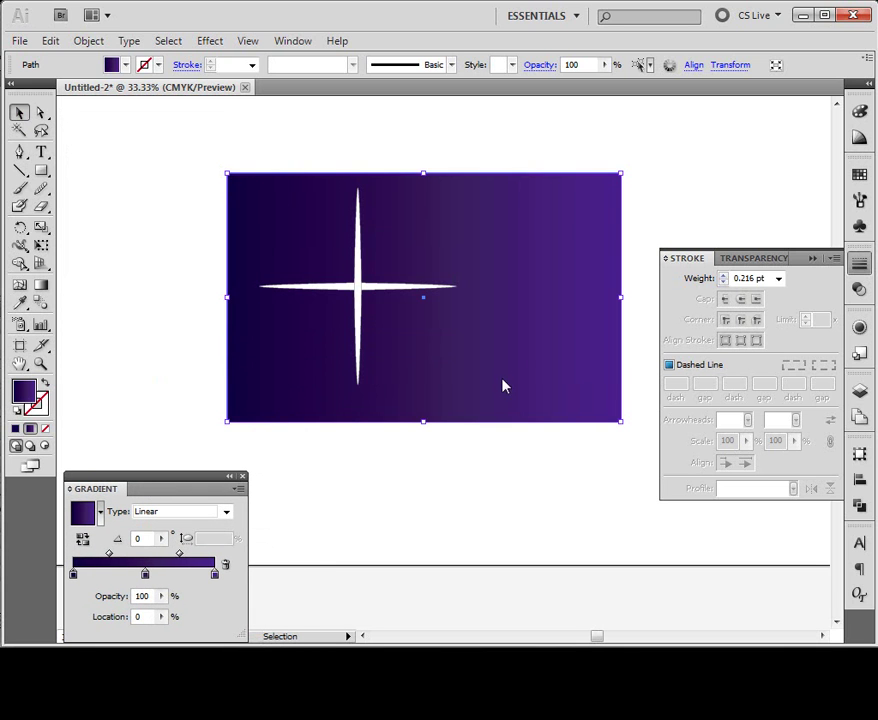
click(812, 260)
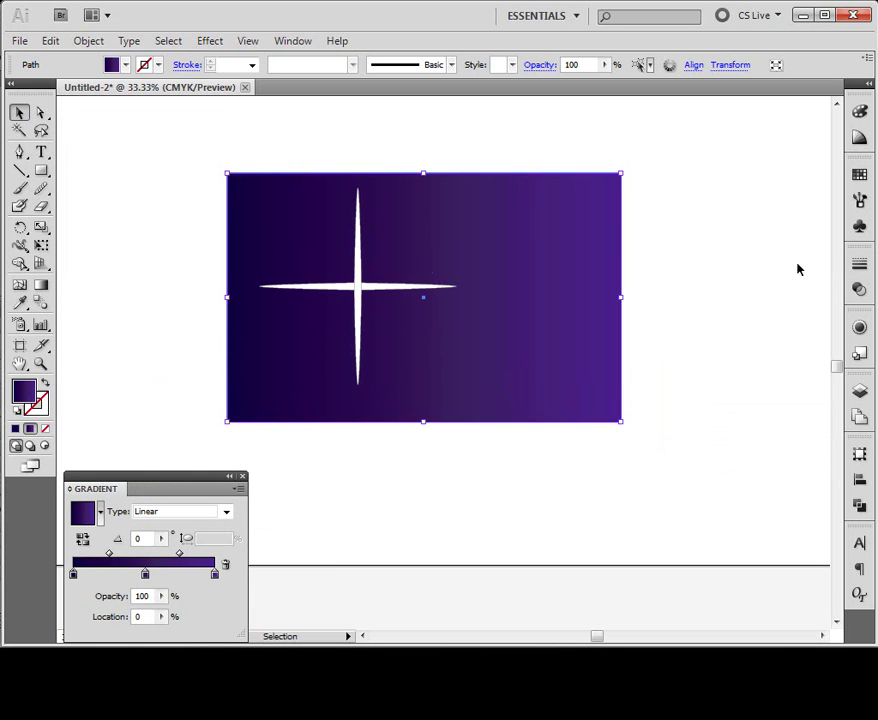
click(41, 285)
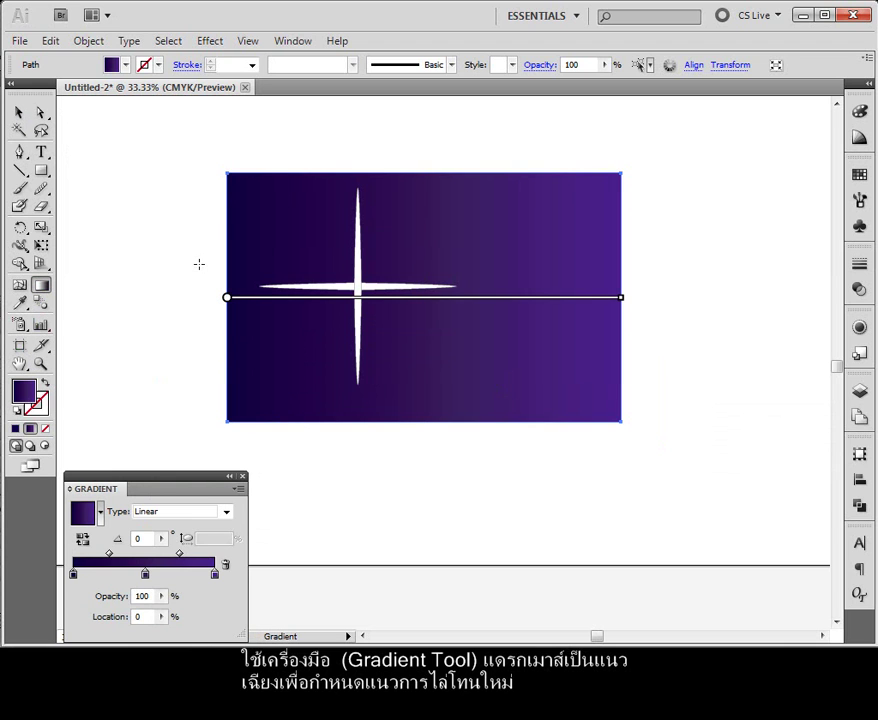
drag(228, 172, 620, 425)
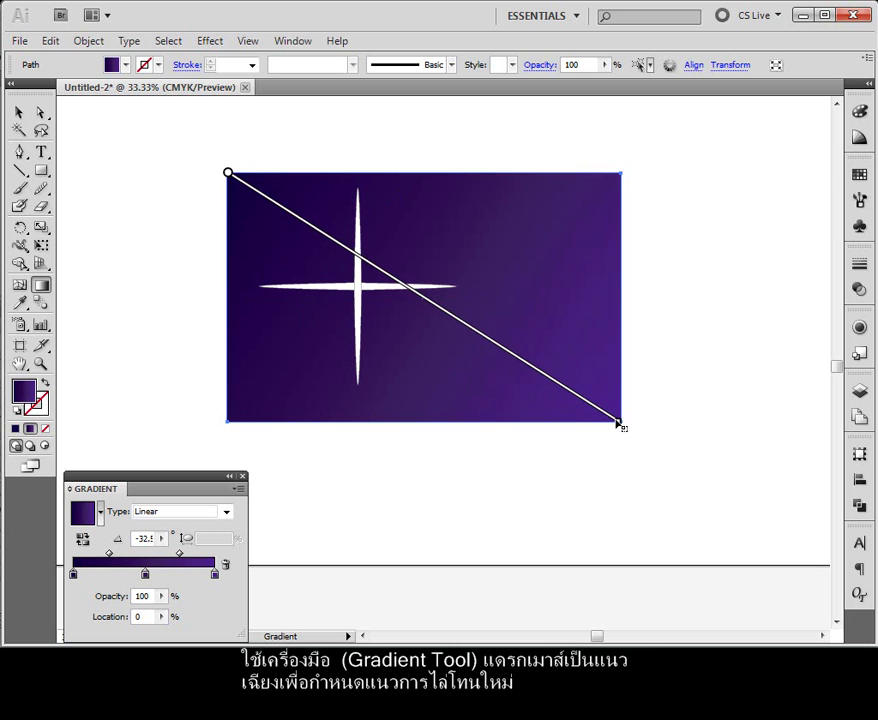
Step: Remove the stroke from both crossed white ellipses of the star and make the fill active
click(19, 112)
click(386, 286)
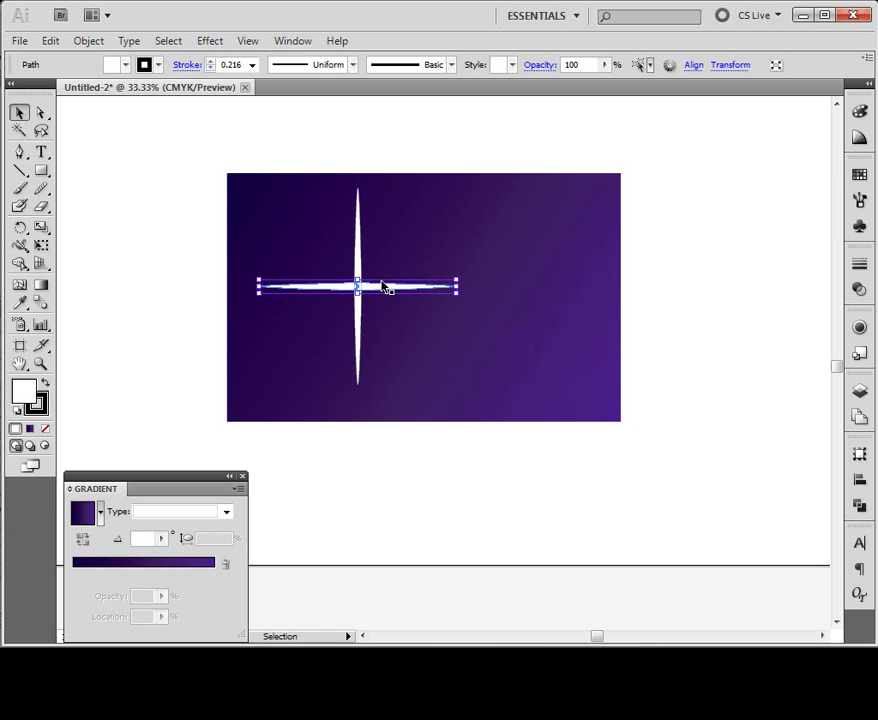
shift+click(362, 260)
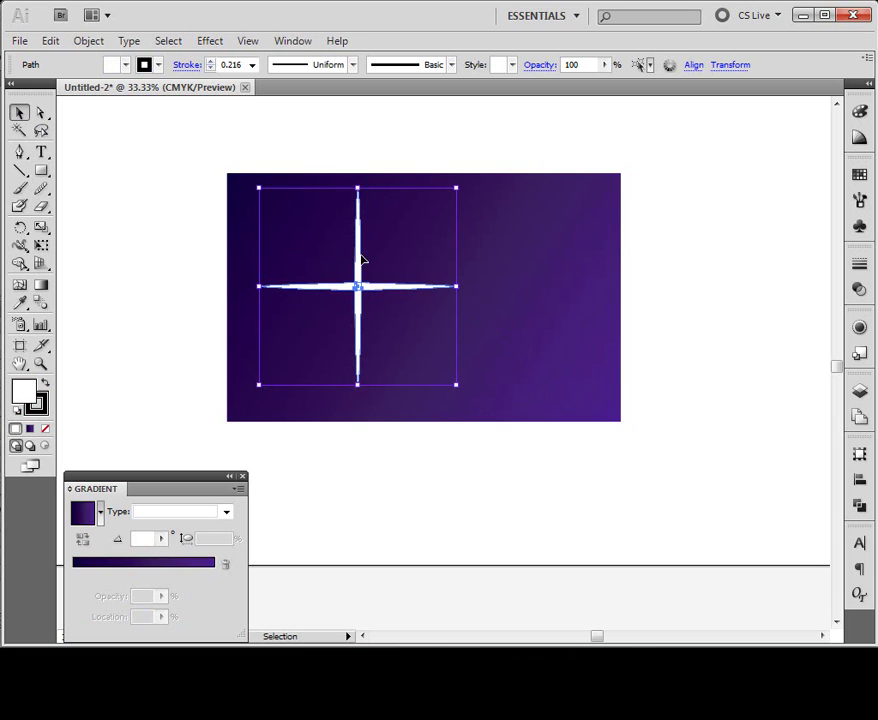
click(45, 428)
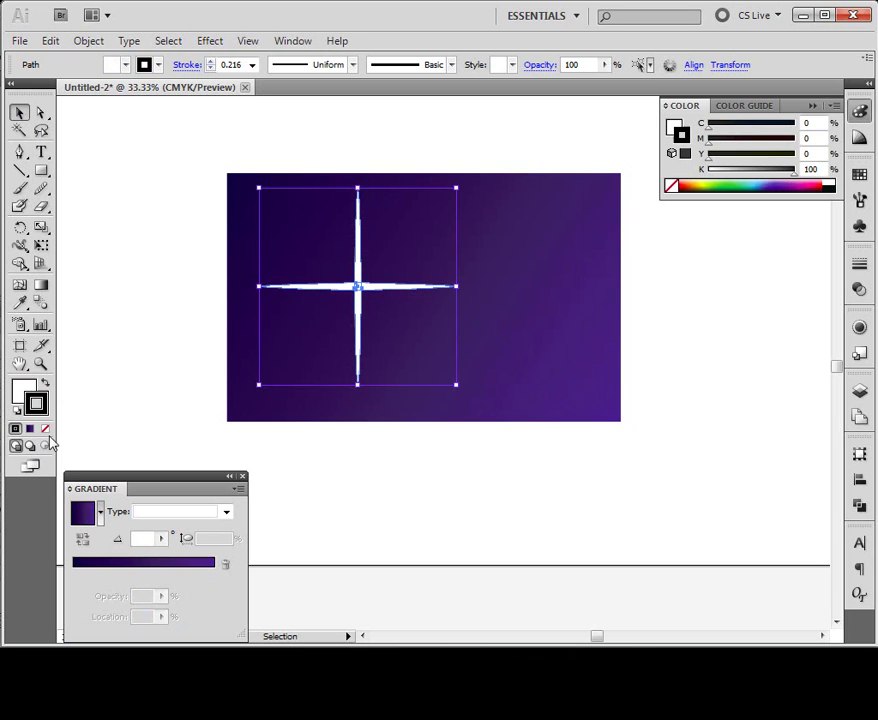
click(24, 390)
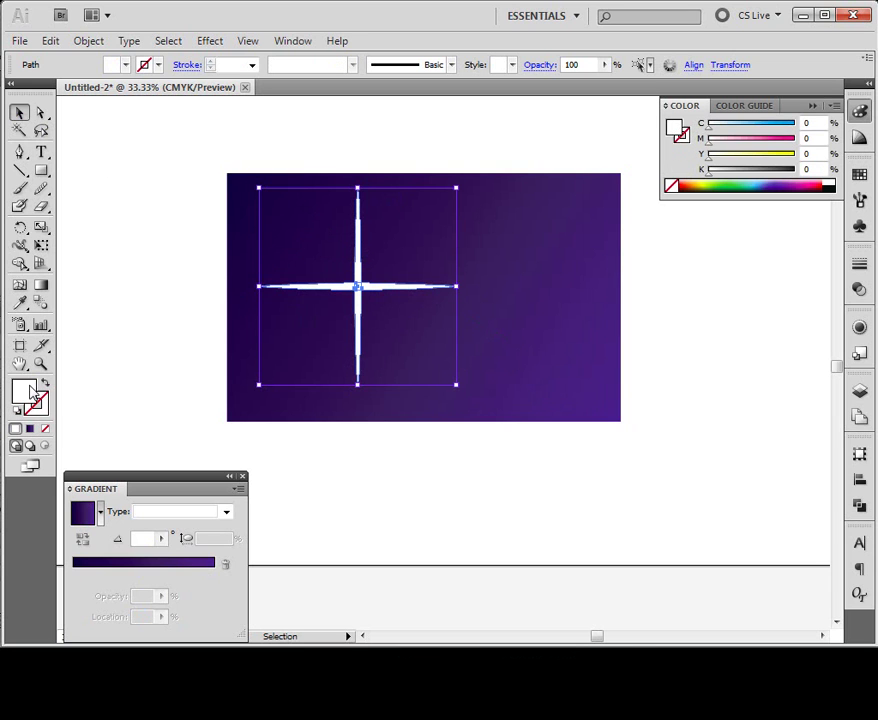
Step: Scale the star down proportionally to about one-sixth of its size near the sky's upper-left corner, then deselect it
drag(455, 384, 296, 224)
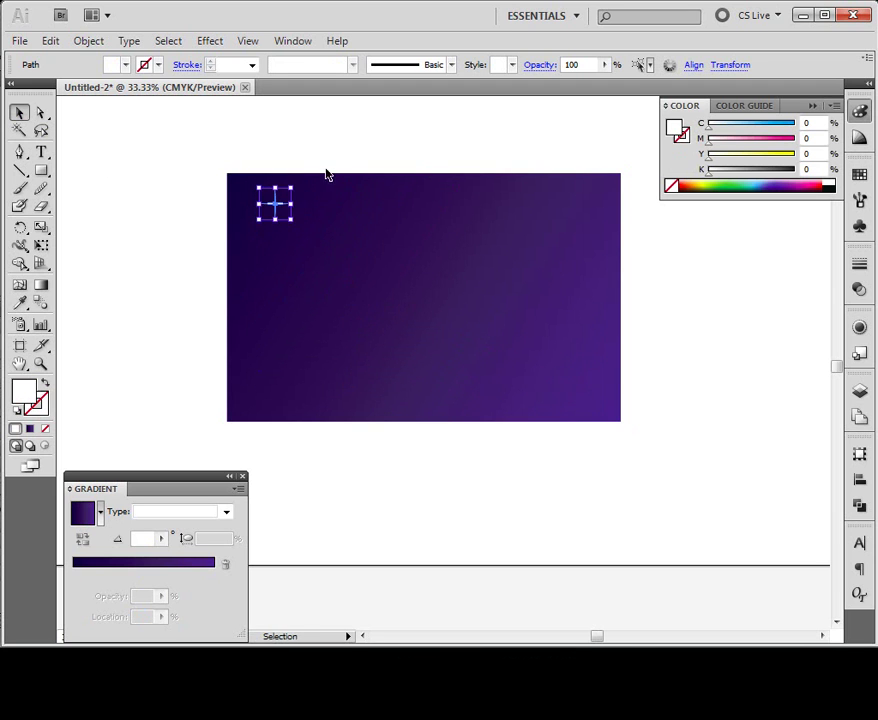
click(41, 364)
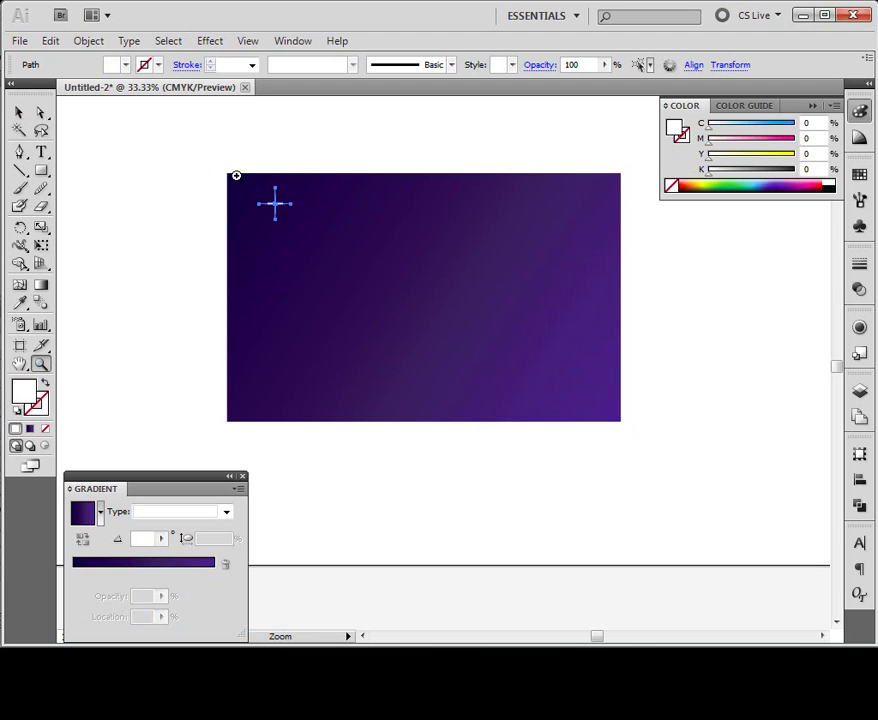
drag(242, 177, 323, 252)
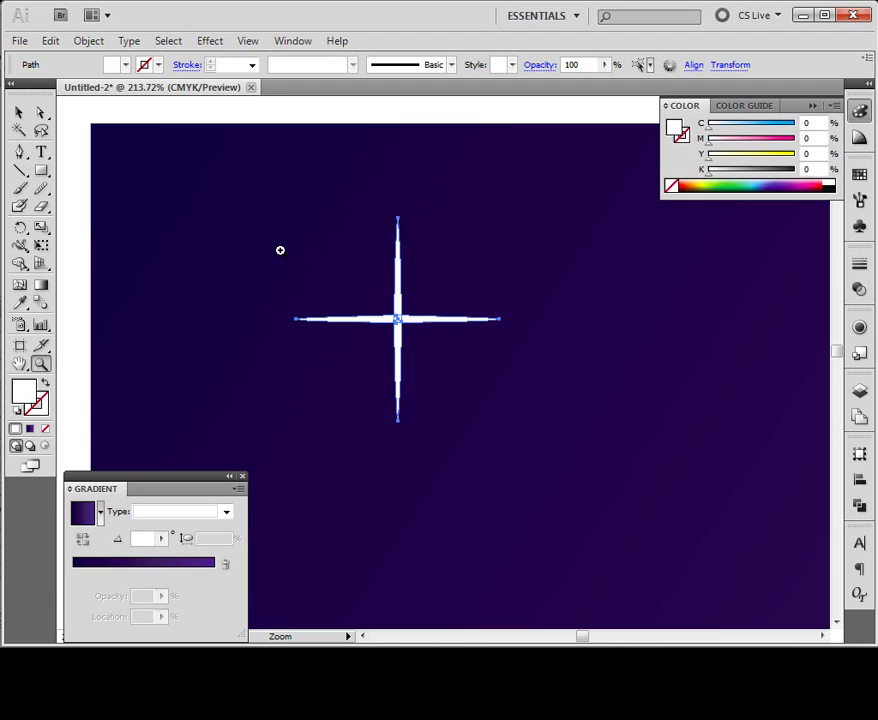
click(20, 112)
click(148, 116)
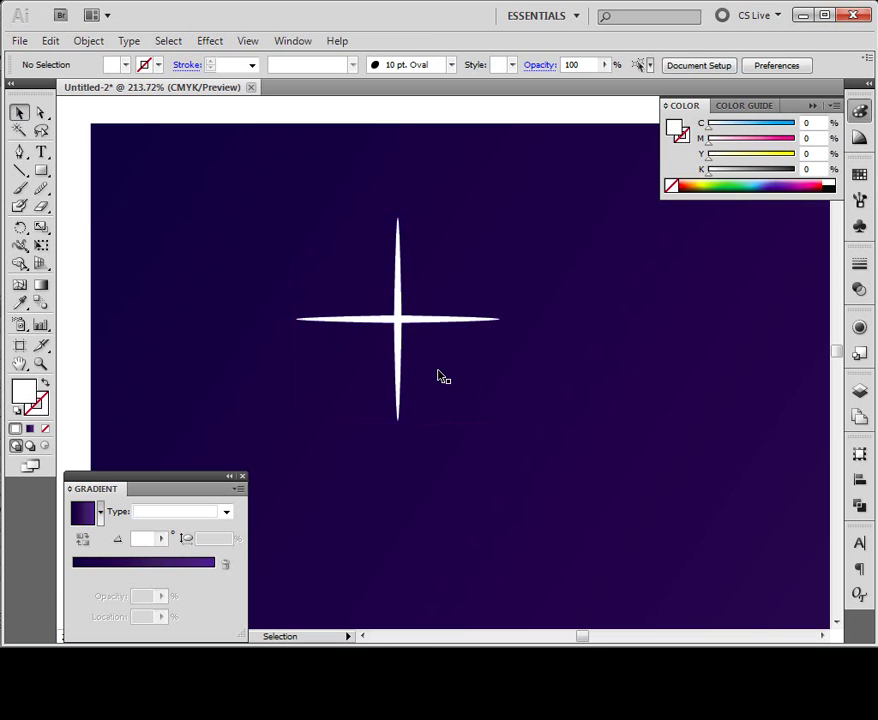
click(834, 99)
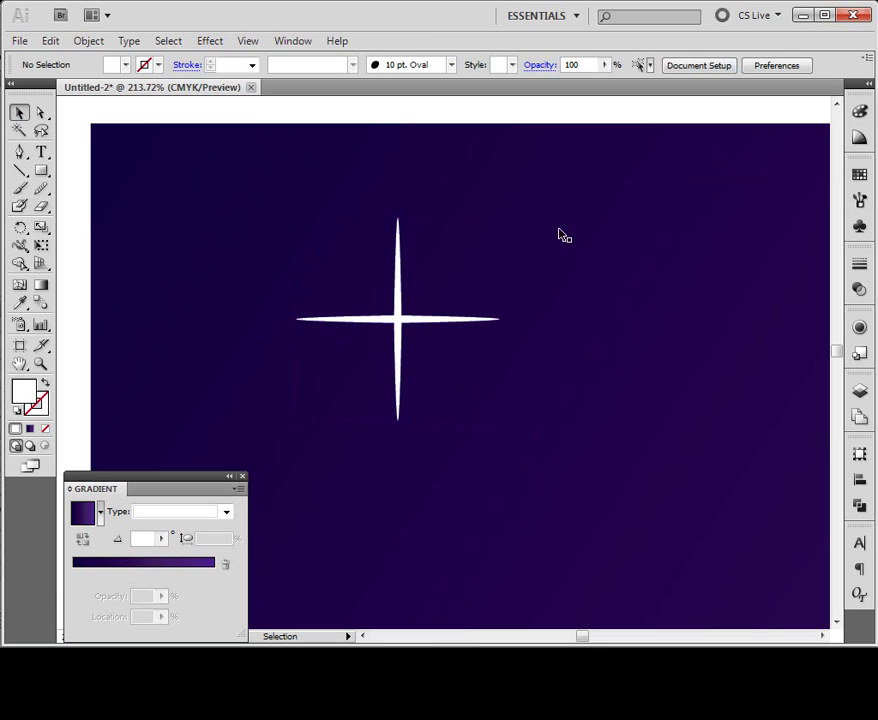
Step: Fill both star ellipses with a radial gradient and delete its middle color stop
click(400, 300)
shift+click(461, 321)
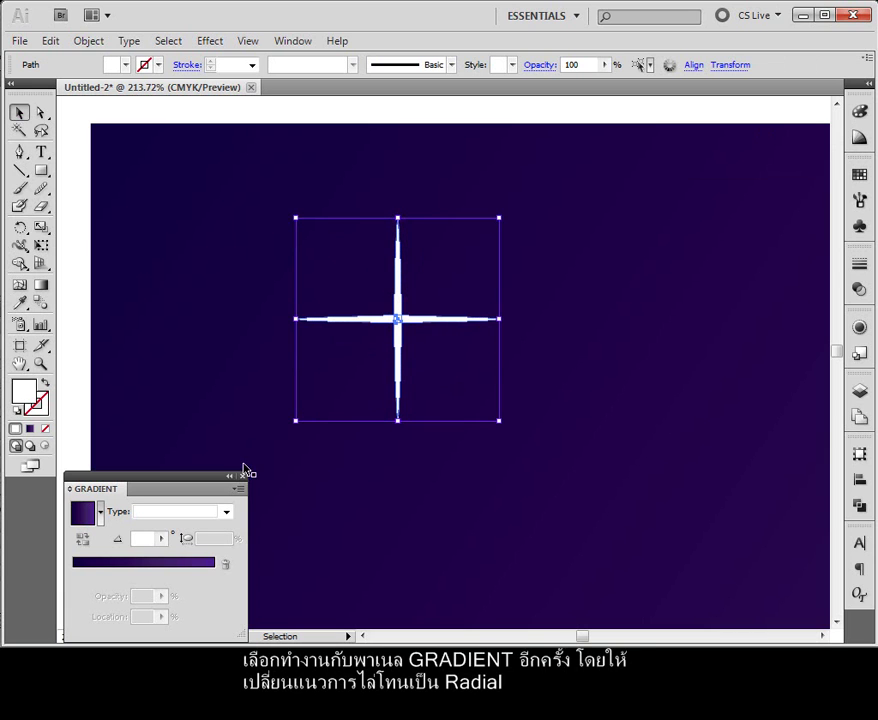
click(226, 512)
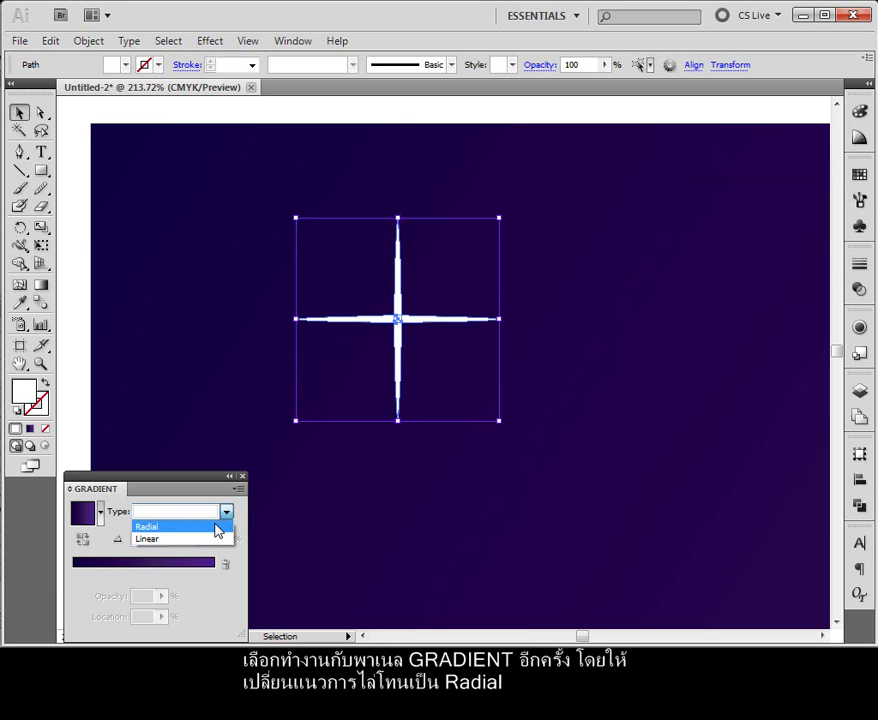
click(215, 526)
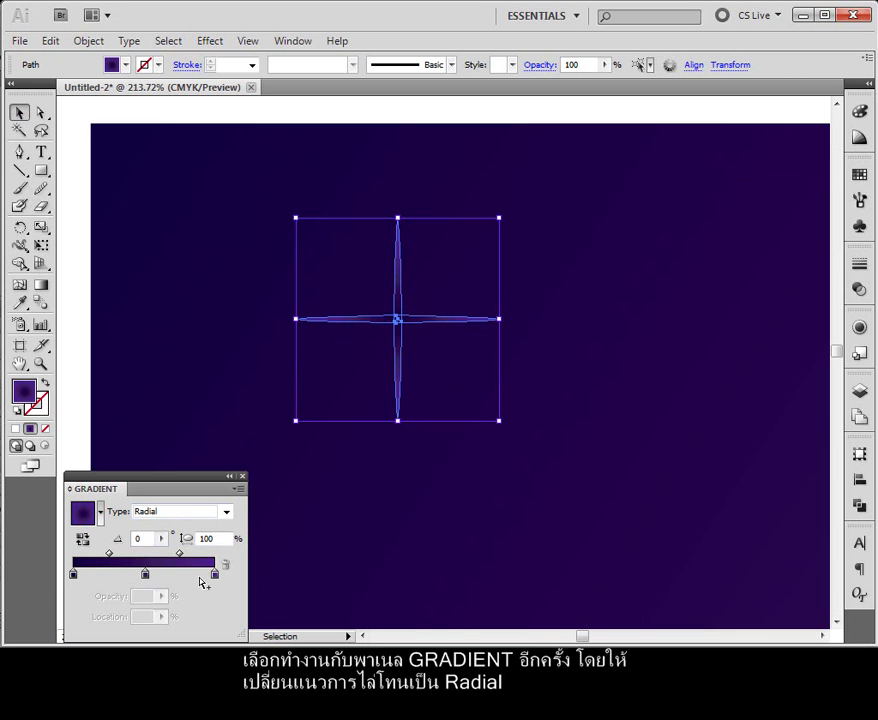
drag(144, 578, 145, 600)
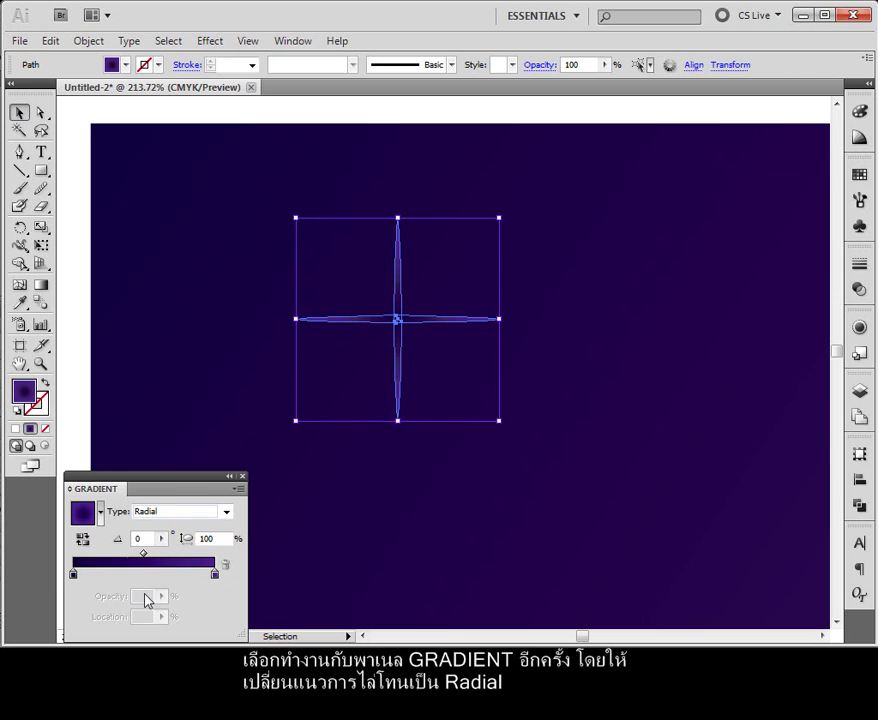
Step: Set both color stops of the star's radial gradient to white
drag(184, 485, 226, 406)
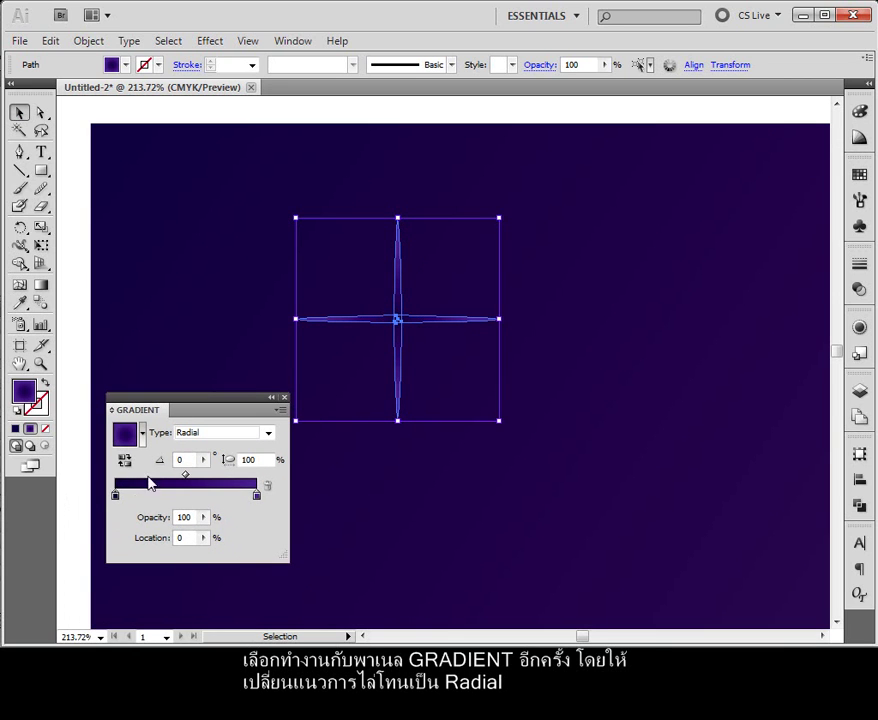
double_click(116, 497)
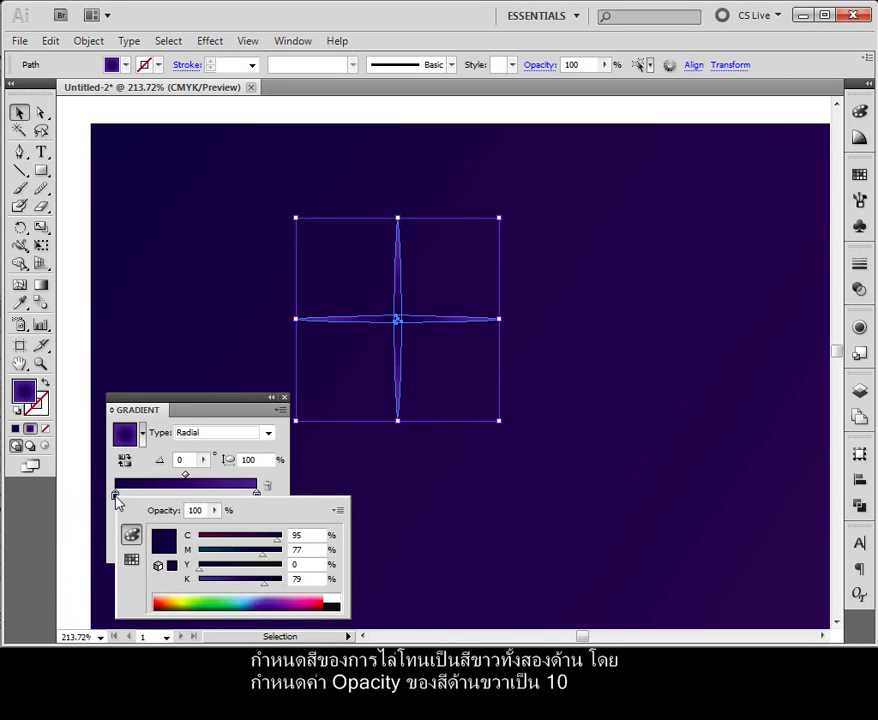
click(332, 599)
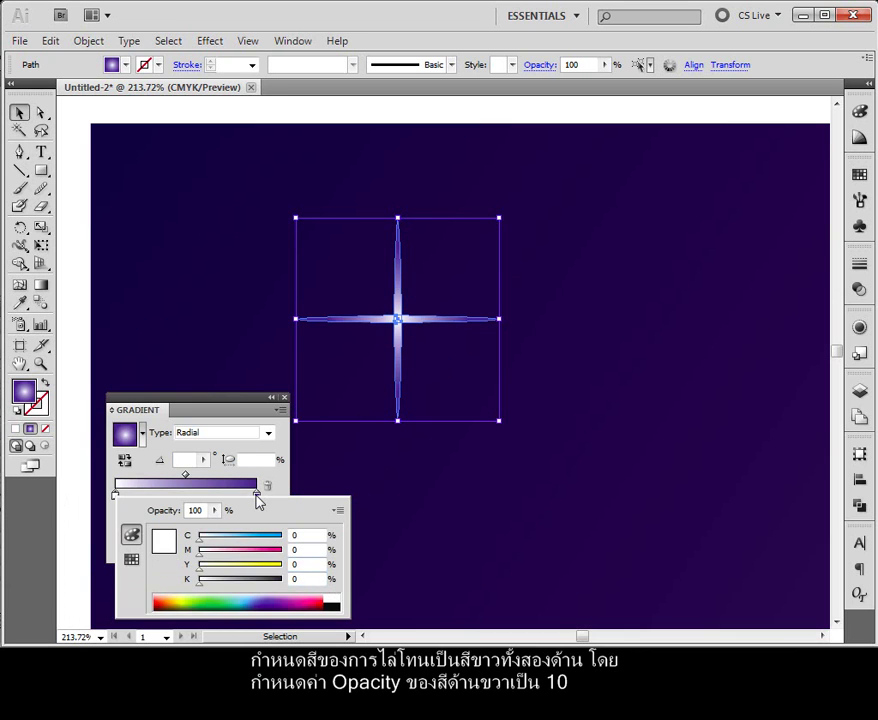
click(257, 496)
double_click(257, 496)
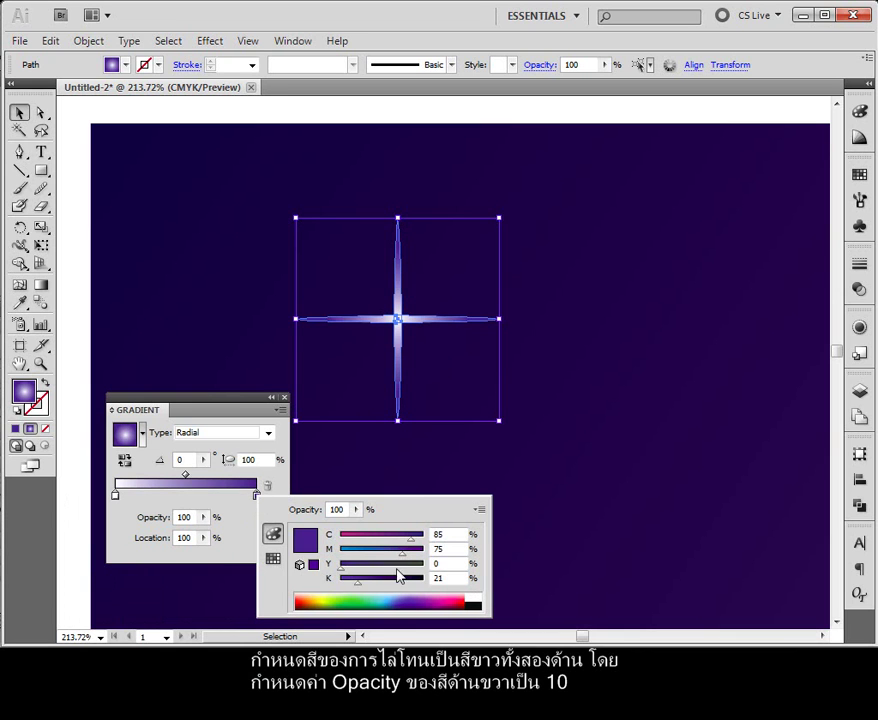
click(472, 600)
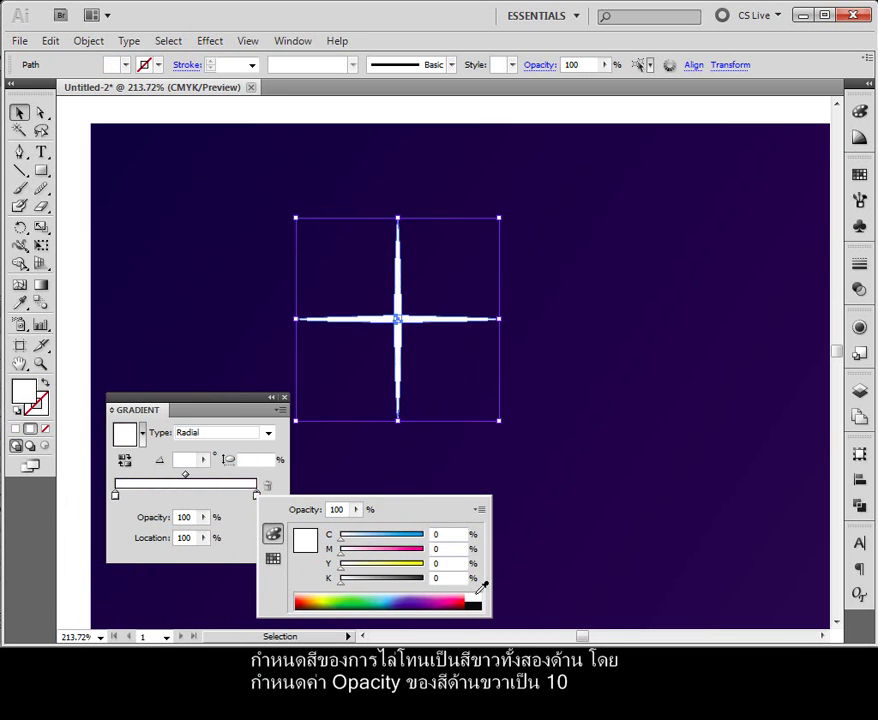
Step: Set the opacity of the star gradient's outer white stop to 0% and deselect the star
click(204, 520)
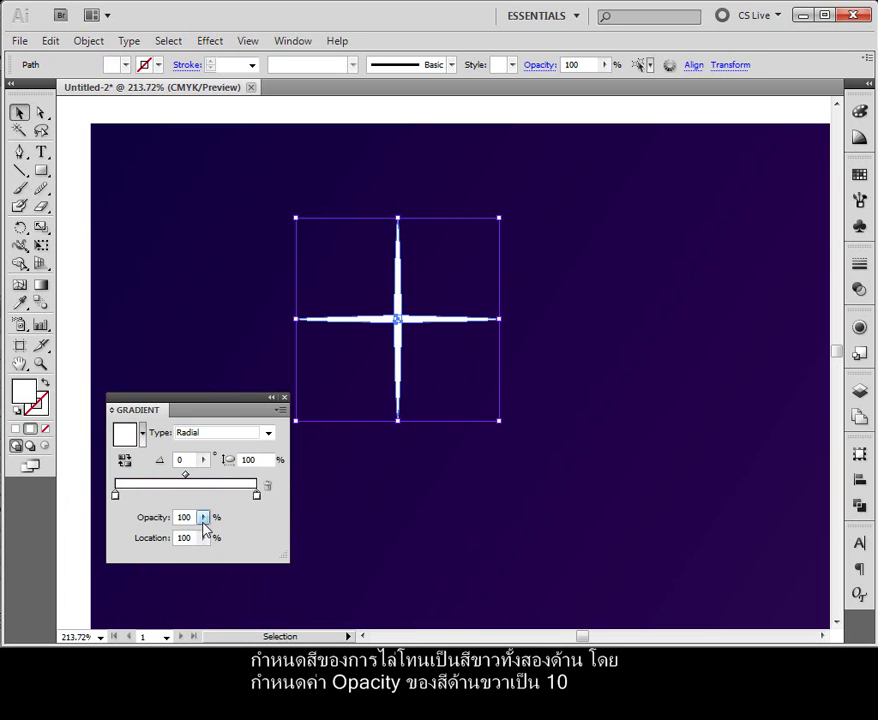
click(203, 518)
drag(204, 540, 115, 538)
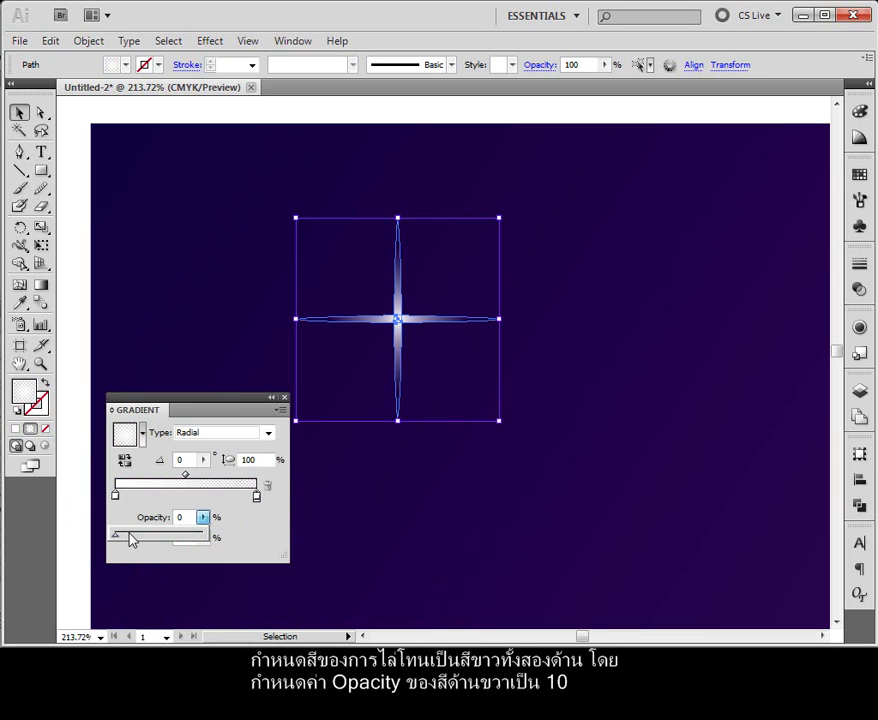
click(395, 113)
click(492, 184)
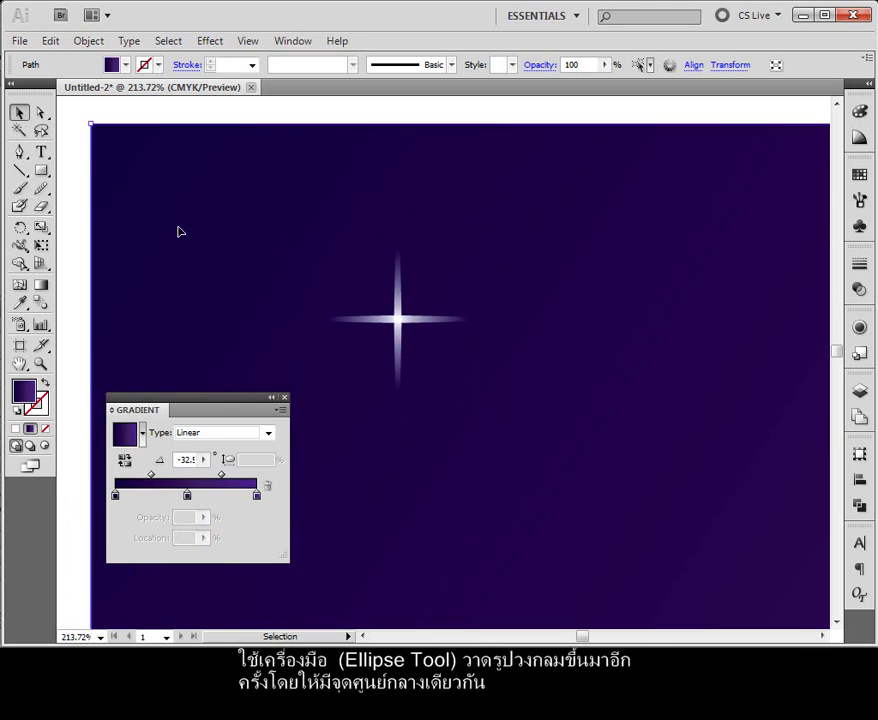
Step: Draw a circle centered on the star with the Ellipse tool, about half as wide as the star
drag(41, 171, 110, 212)
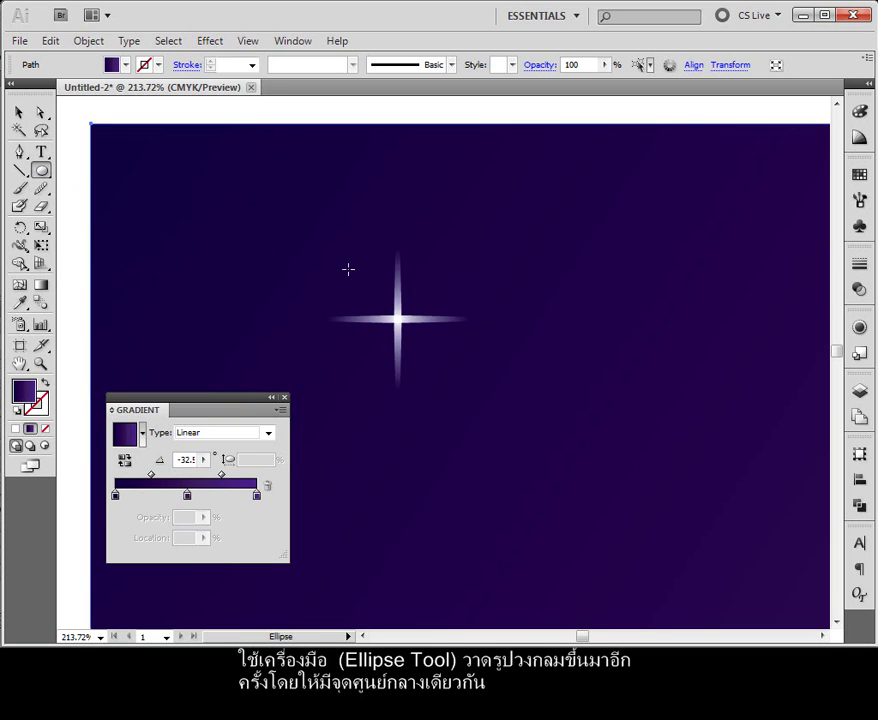
drag(346, 266, 450, 369)
click(19, 112)
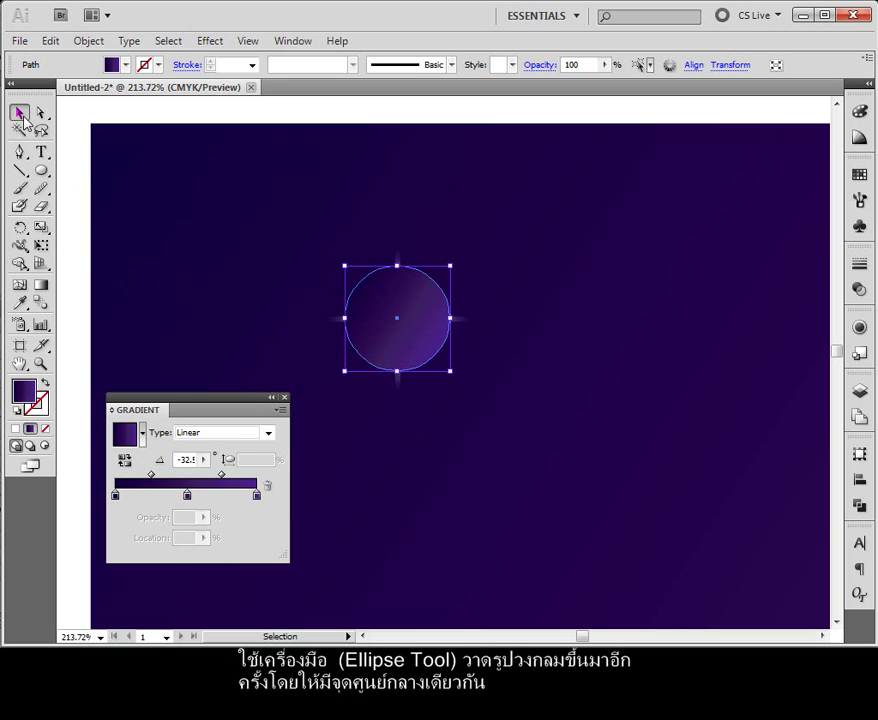
Step: Cut the circle over the star to the clipboard
click(74, 41)
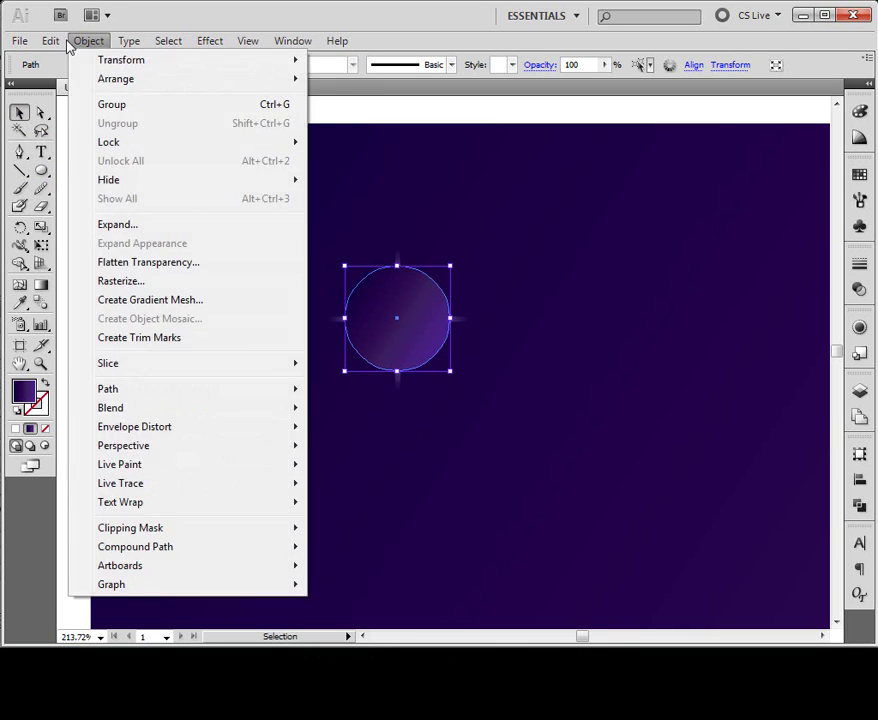
mouse_move(53, 40)
click(114, 105)
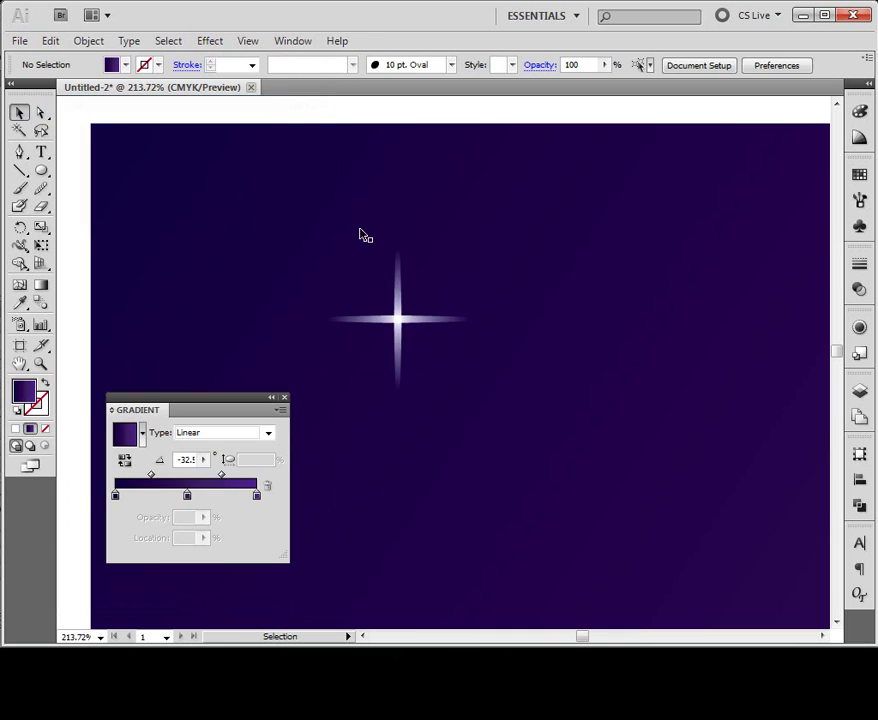
Step: Paste the circle directly in front of the background rectangle and change its gradient type to Radial
click(470, 251)
click(52, 41)
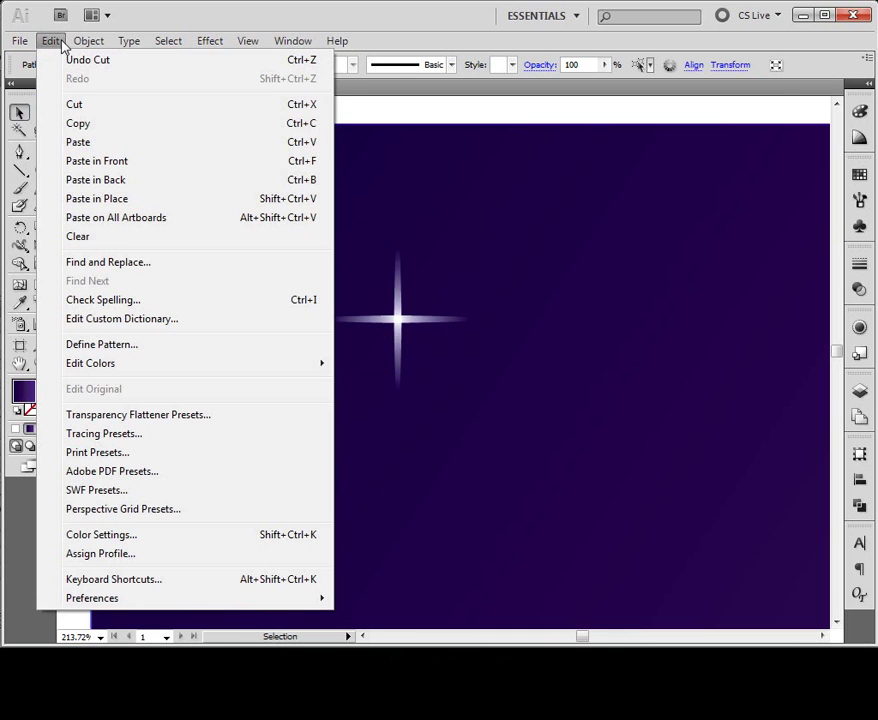
click(145, 170)
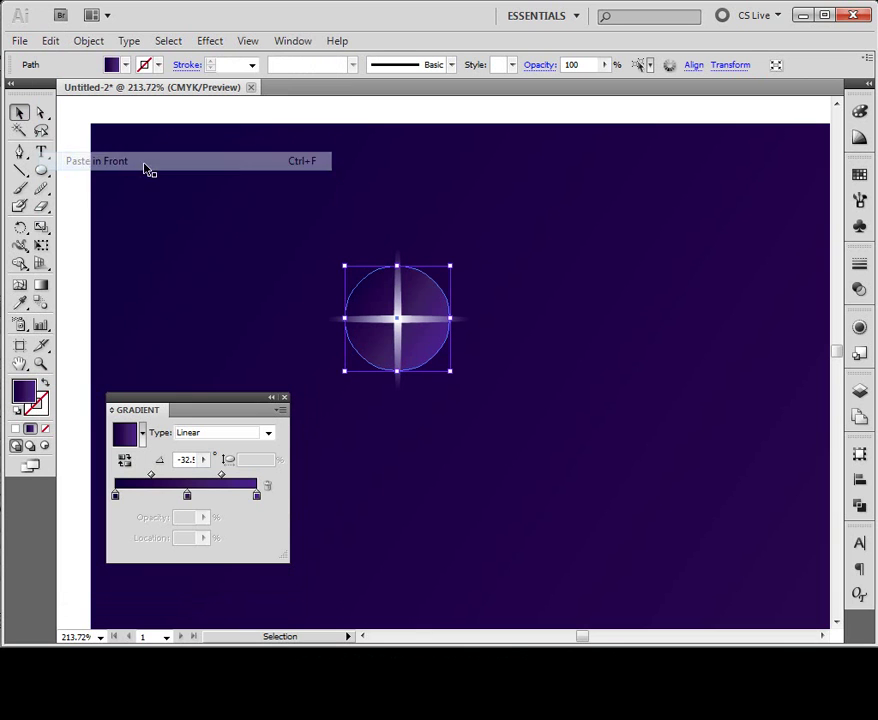
click(268, 433)
click(249, 448)
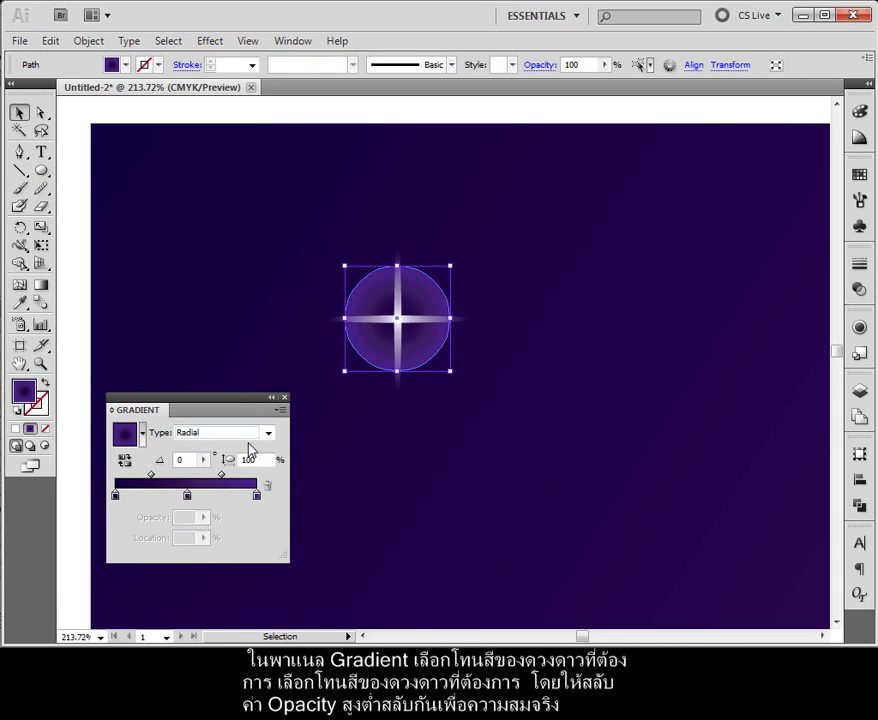
Step: Set the innermost color stop of the circle's radial gradient to white
drag(214, 404, 641, 228)
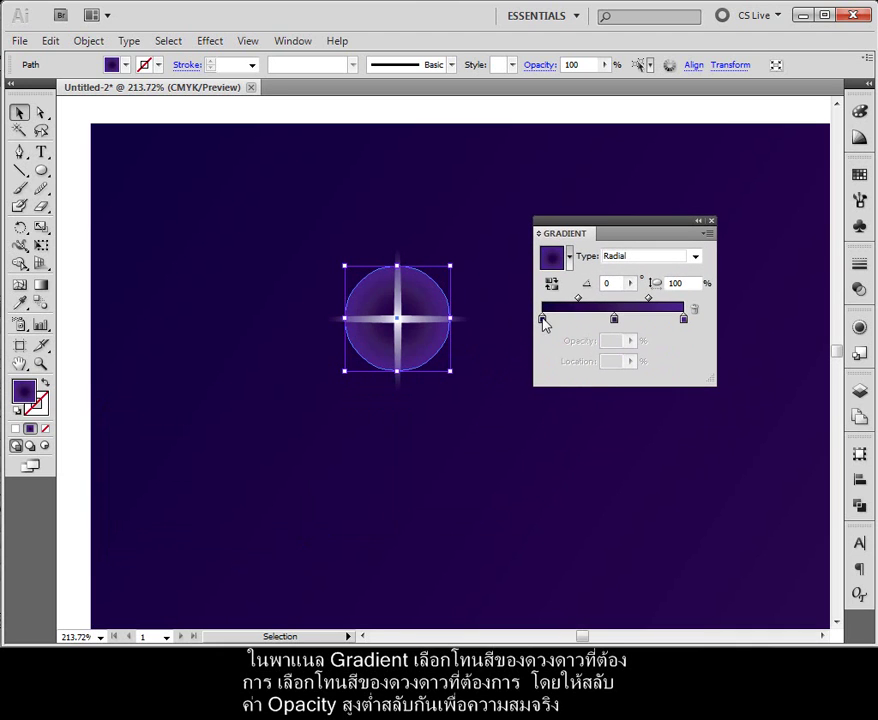
double_click(542, 321)
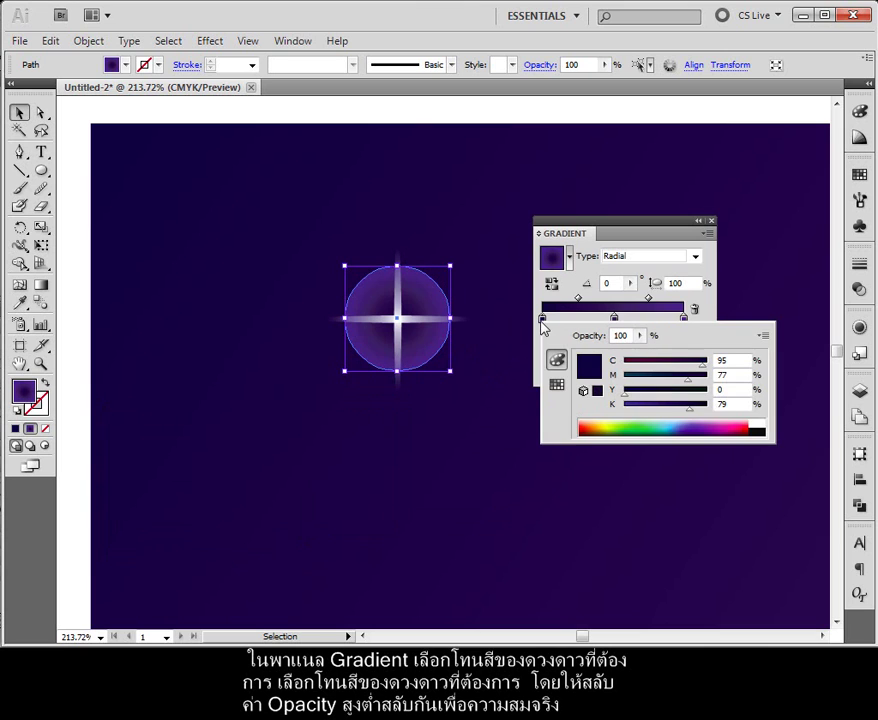
click(757, 428)
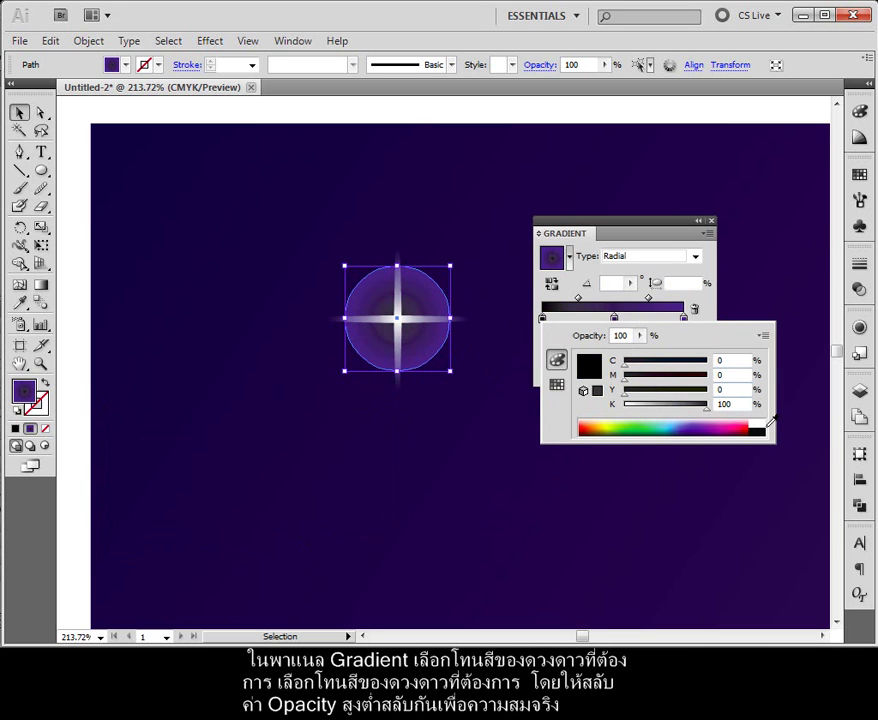
click(764, 421)
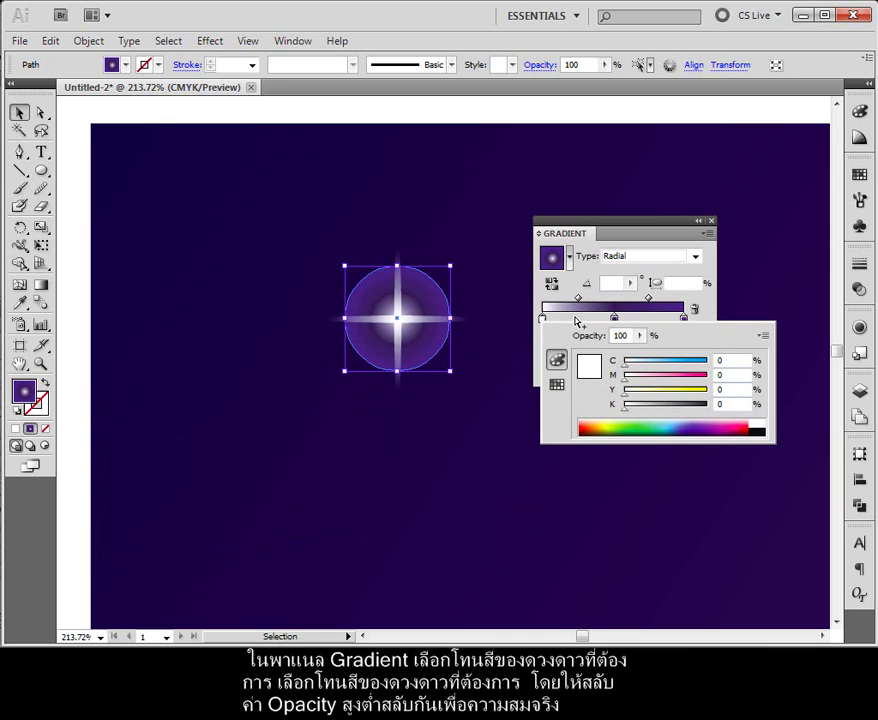
Step: Add color stops at about 22% and 72% of the circle's gradient and make the 72% stop white
click(576, 321)
click(576, 321)
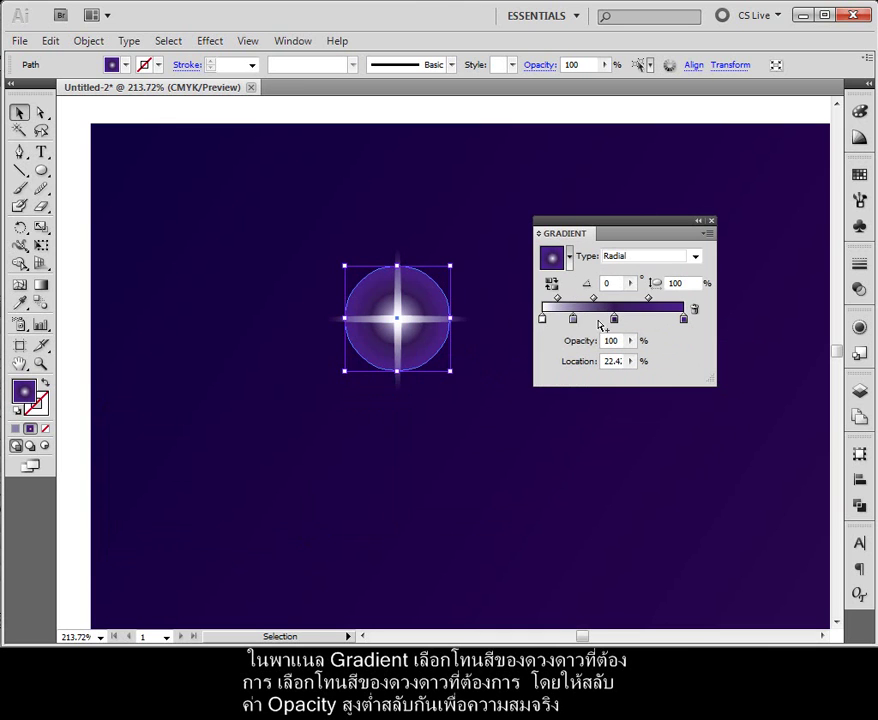
click(645, 321)
double_click(645, 319)
click(857, 419)
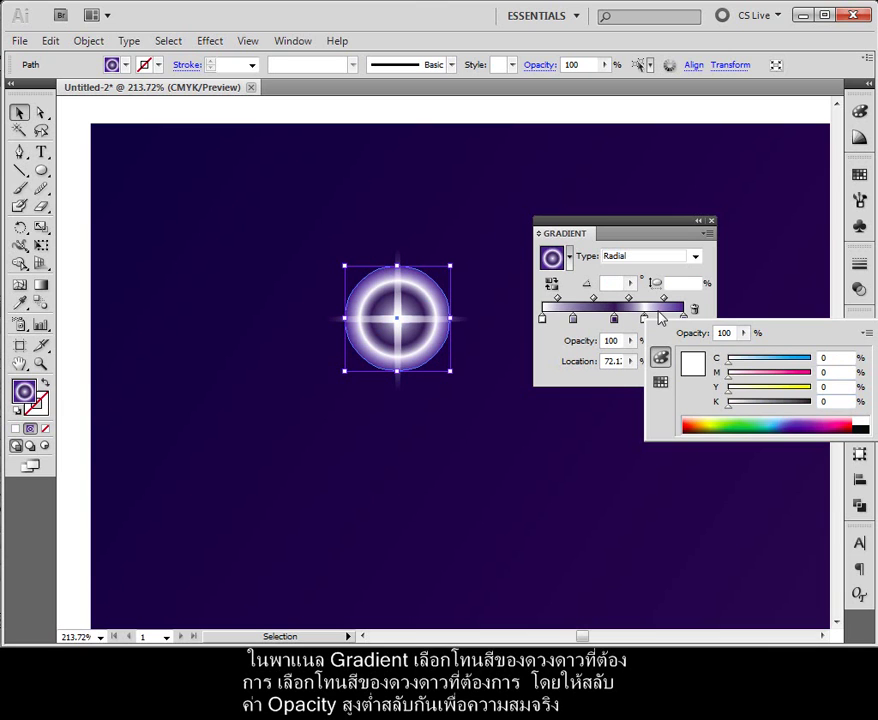
click(710, 314)
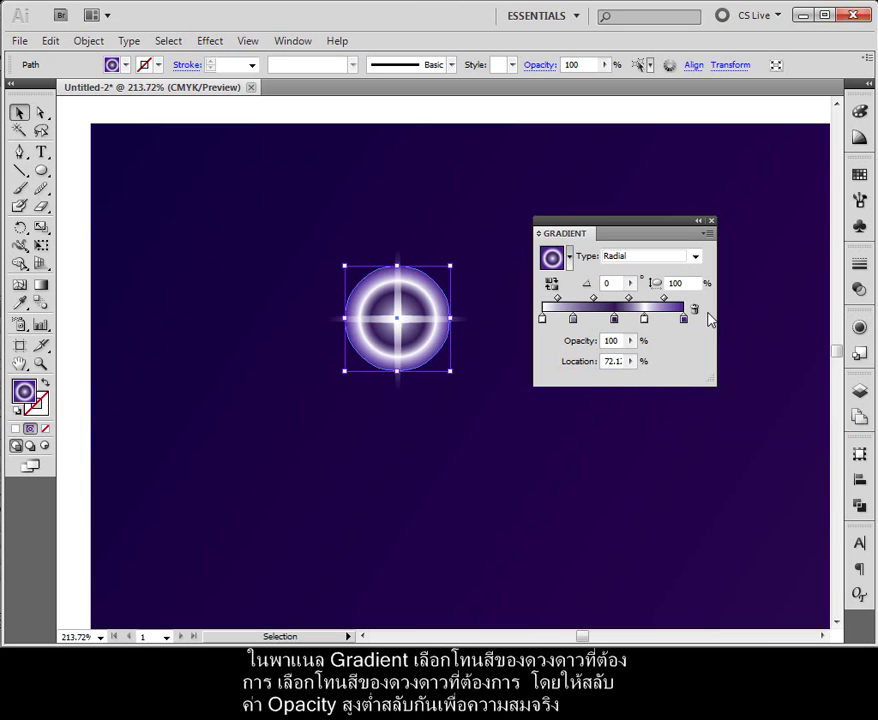
Step: Lower the opacity of the circle gradient's outermost purple stop to 11%
double_click(684, 320)
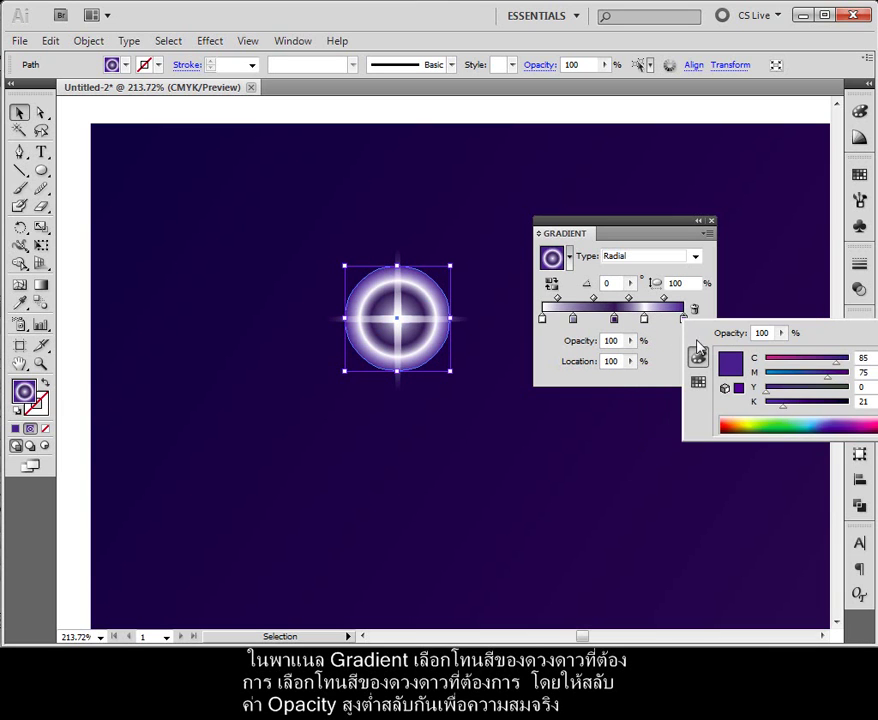
click(631, 344)
drag(629, 359, 553, 364)
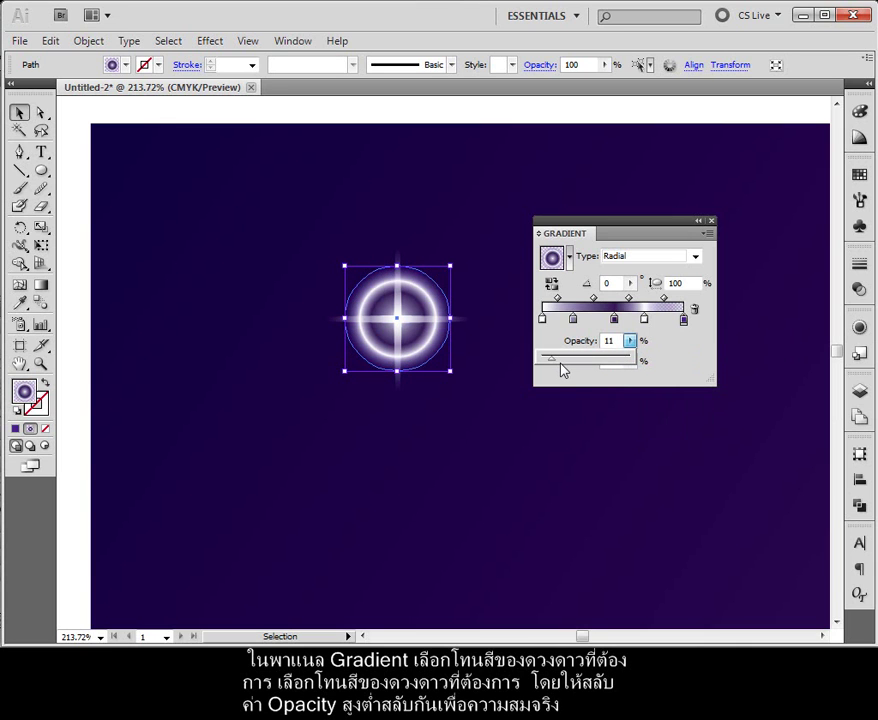
click(645, 321)
double_click(644, 320)
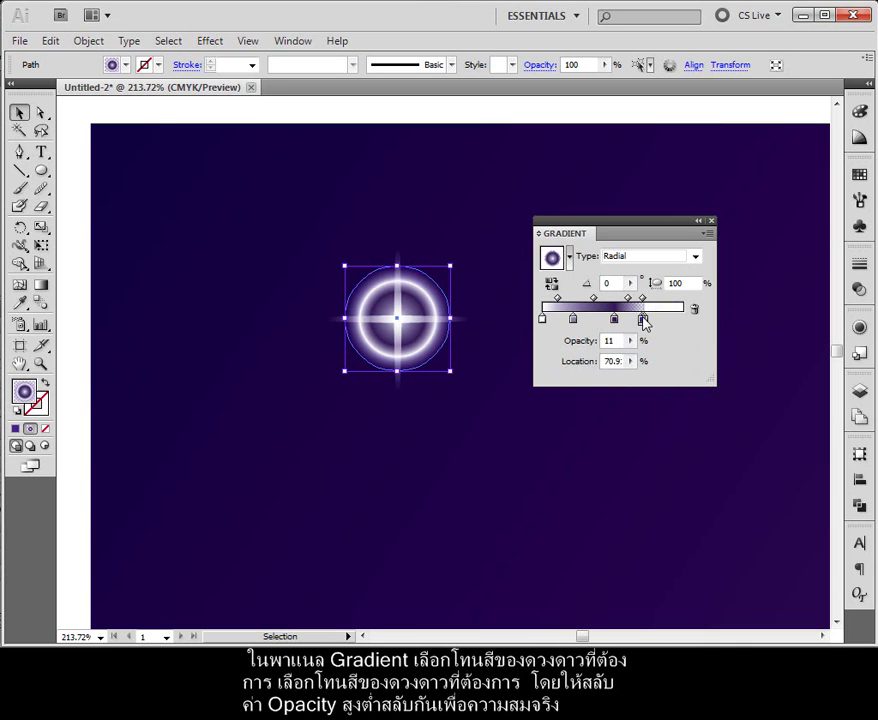
click(644, 321)
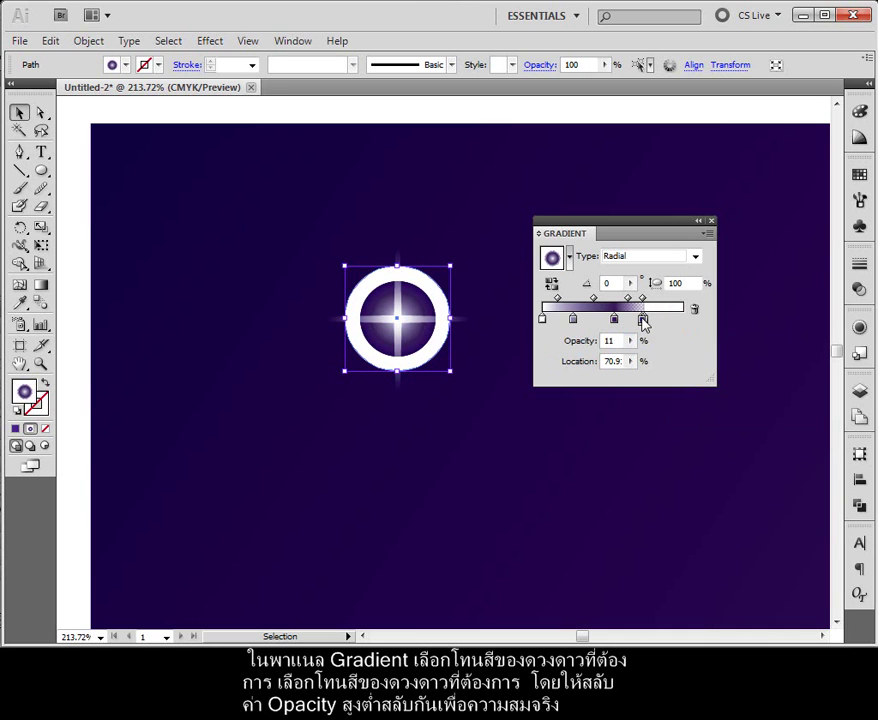
click(644, 321)
key(ctrl+z)
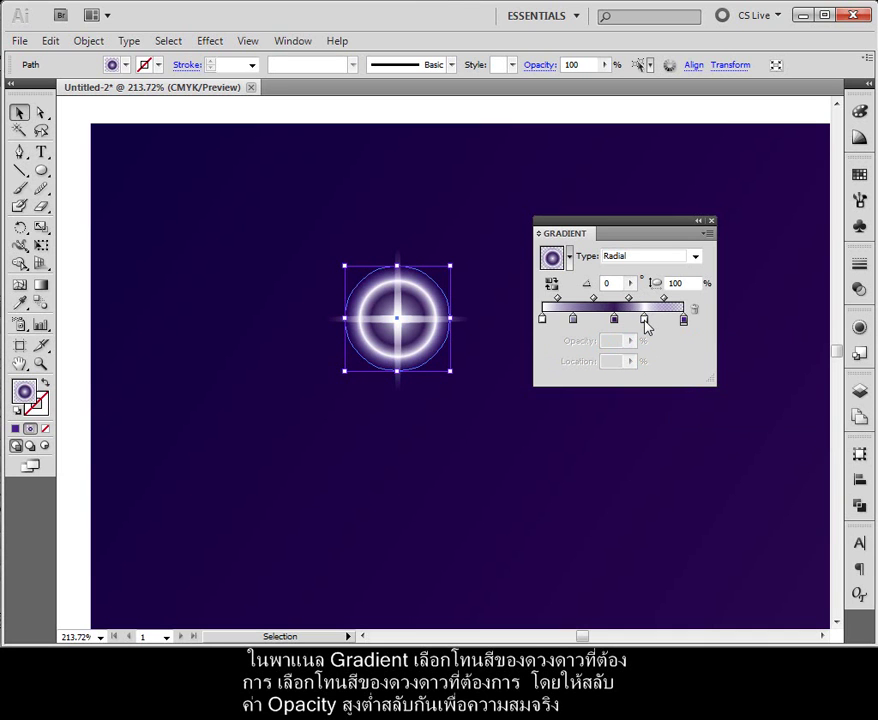
Step: Lower the opacity of the outer white stop in the circle's gradient to 55%
click(645, 321)
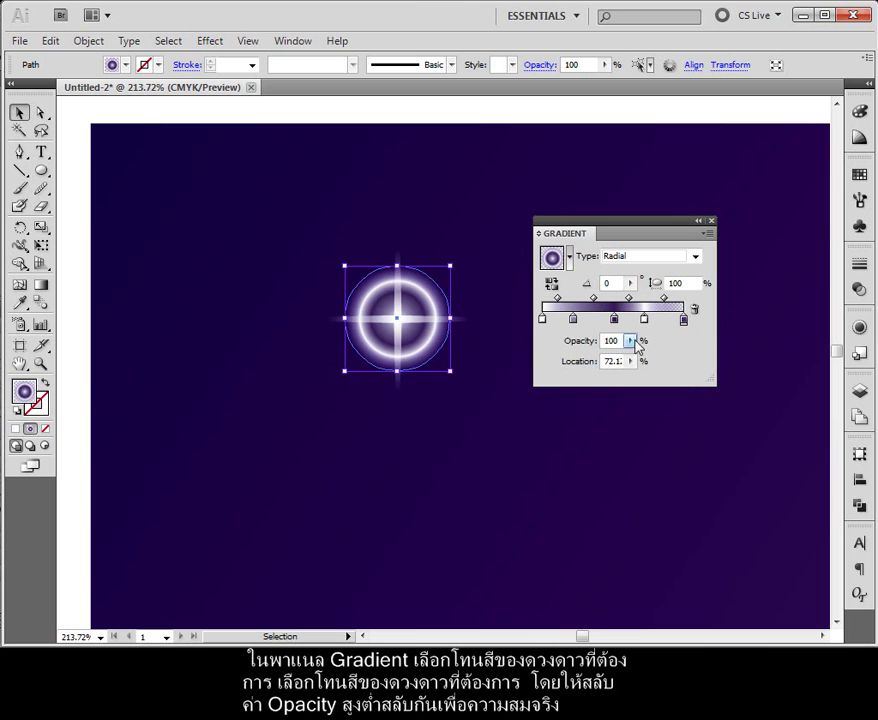
click(629, 341)
click(592, 362)
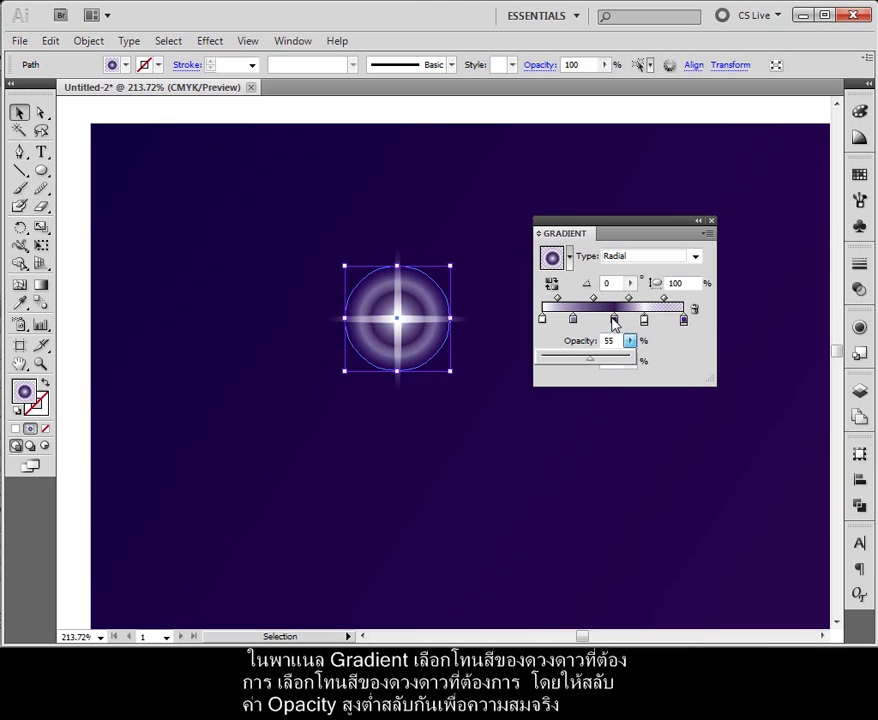
Step: Shift the outer white stop to about 76%, dark purple to about 59%, light purple to about 38%, and the first midpoint to about 56%
drag(575, 321, 595, 321)
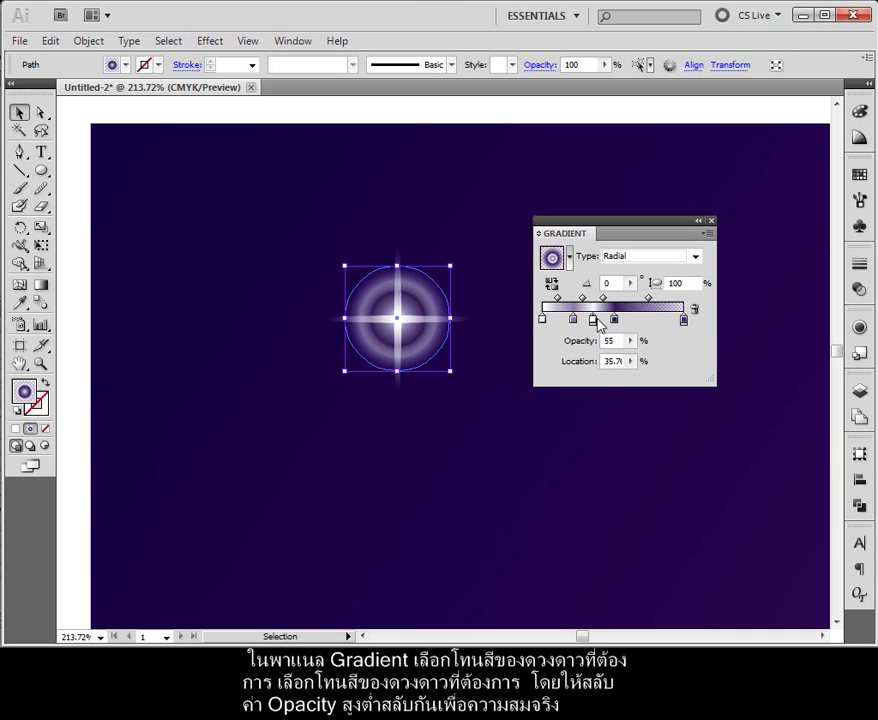
drag(598, 325, 650, 324)
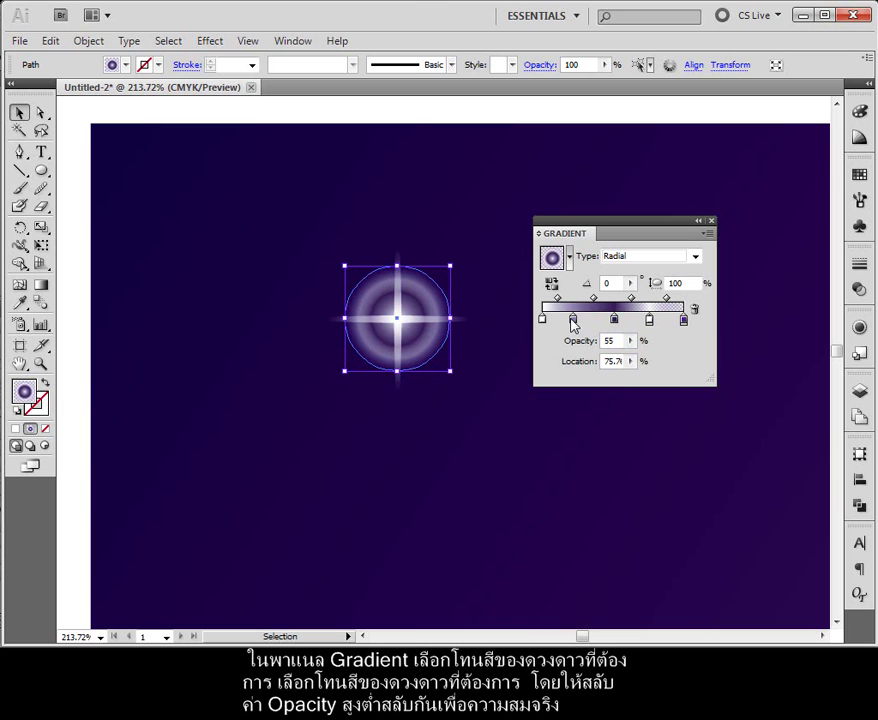
drag(575, 325, 630, 325)
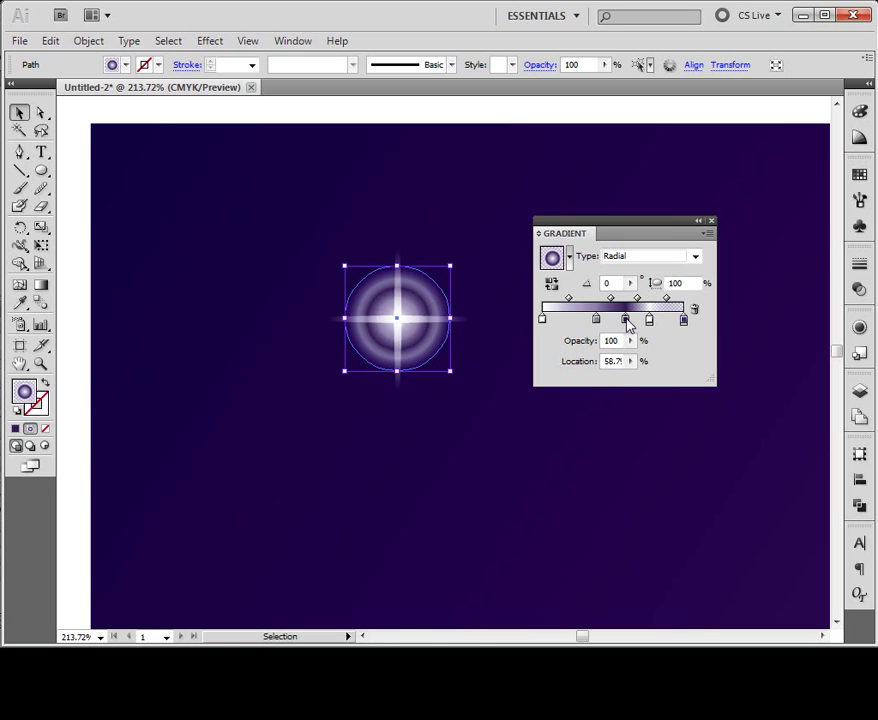
drag(570, 301, 573, 301)
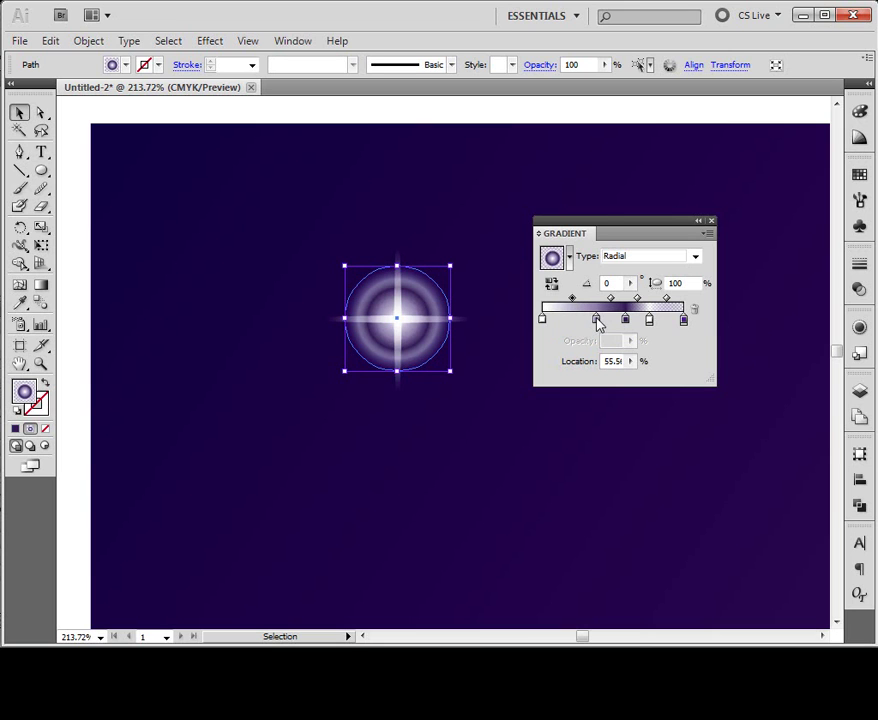
click(567, 415)
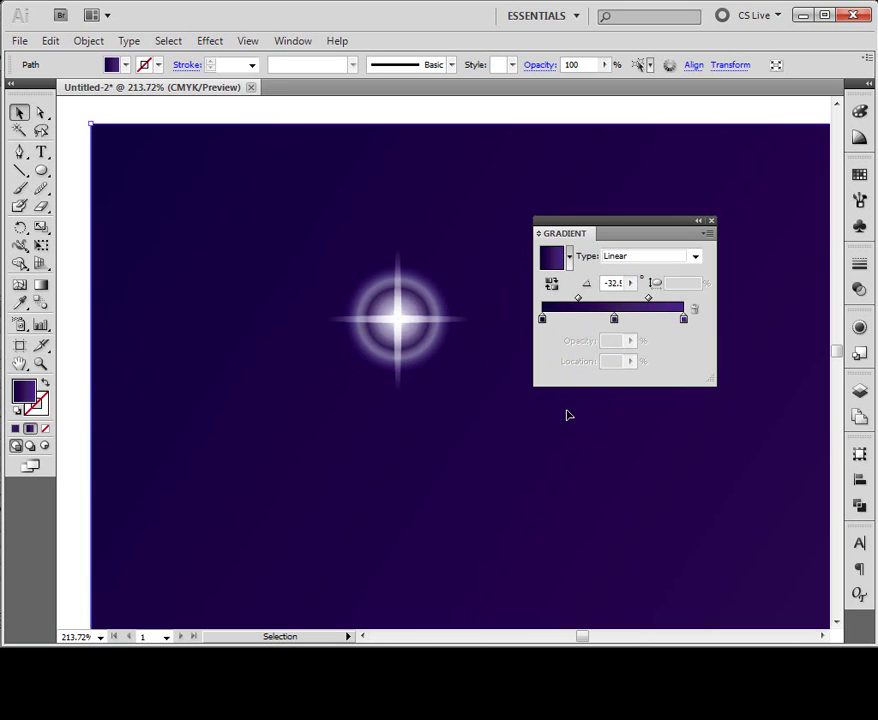
Step: Recolor the circle gradient's light purple stop to lilac with magenta 41%, yellow 0% and black 0%, then raise its cyan slightly above 27%
click(431, 339)
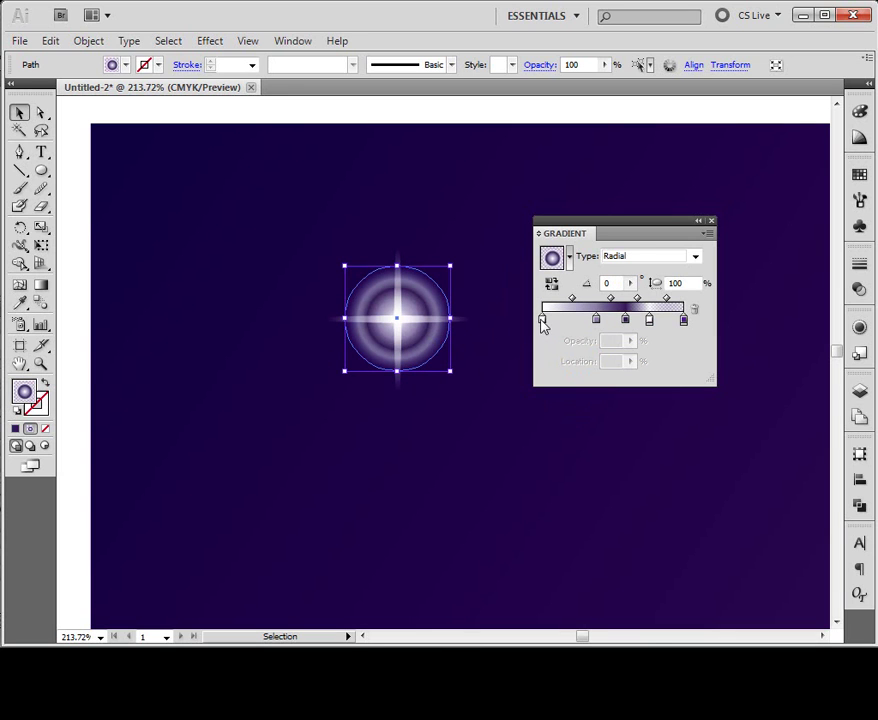
double_click(597, 320)
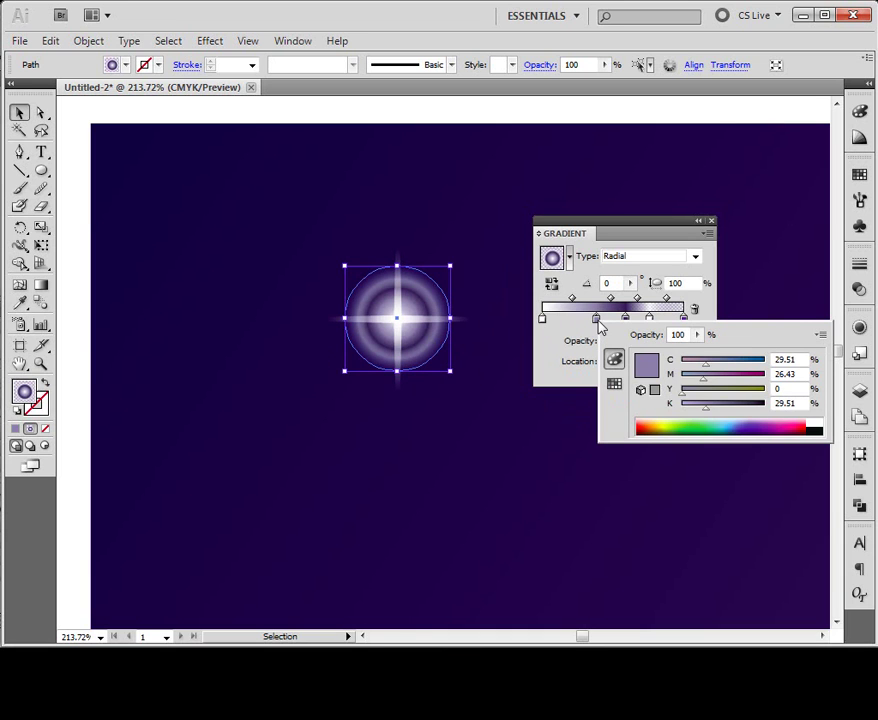
click(814, 421)
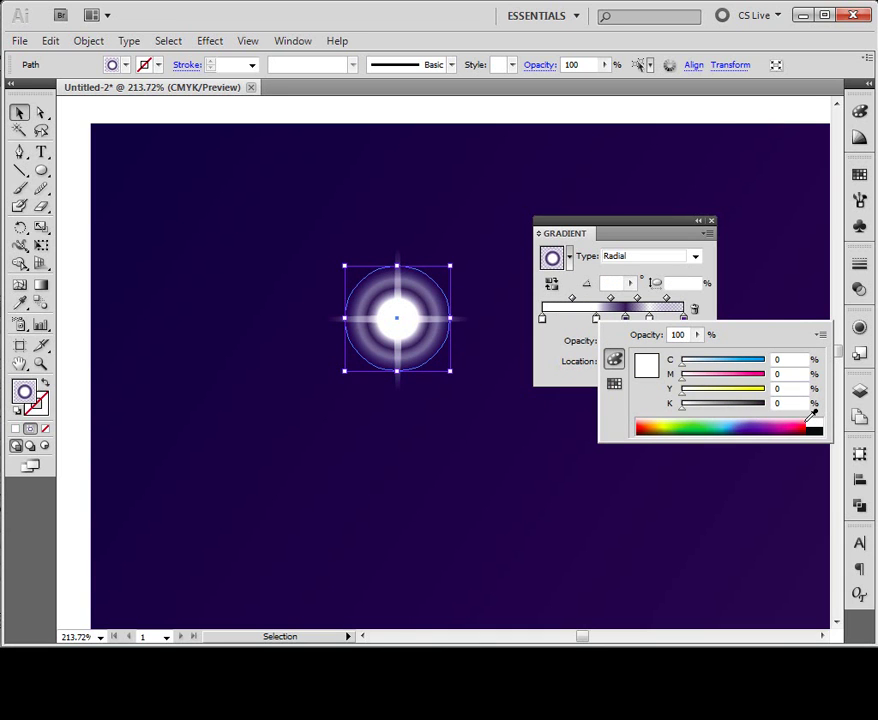
click(705, 361)
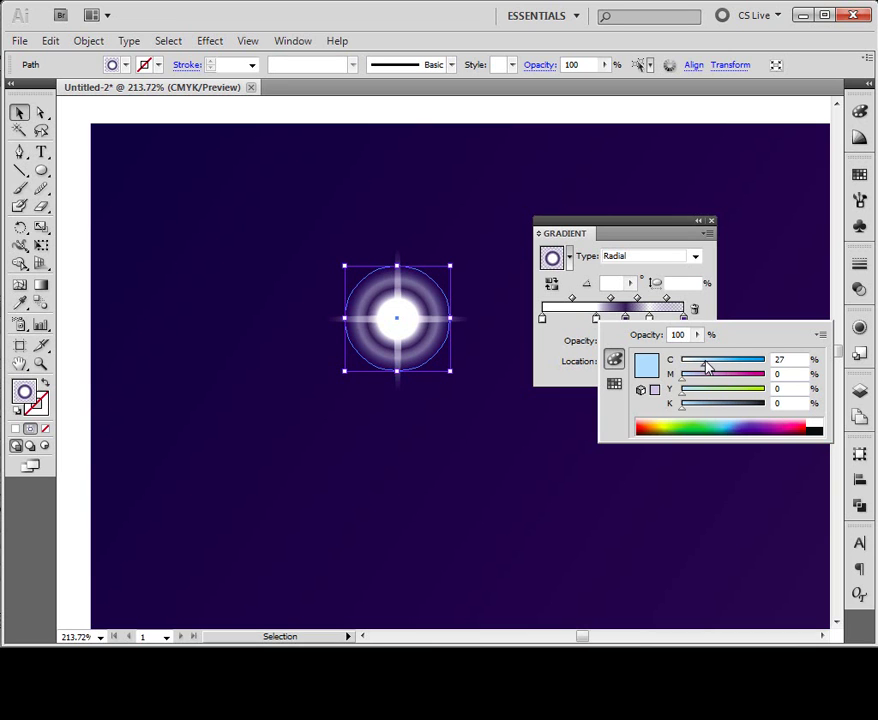
click(701, 380)
drag(701, 380, 716, 381)
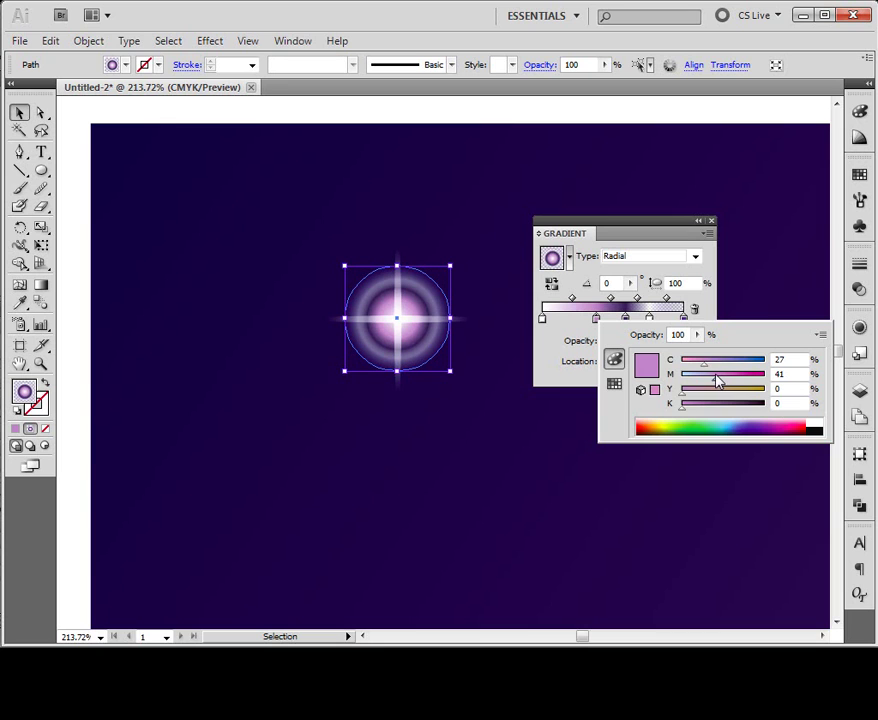
click(712, 362)
Step: Move the inner white stop to 20% and brighten the dark purple stop to C 67, M 60, Y 0, K 19
click(545, 325)
drag(543, 323, 573, 321)
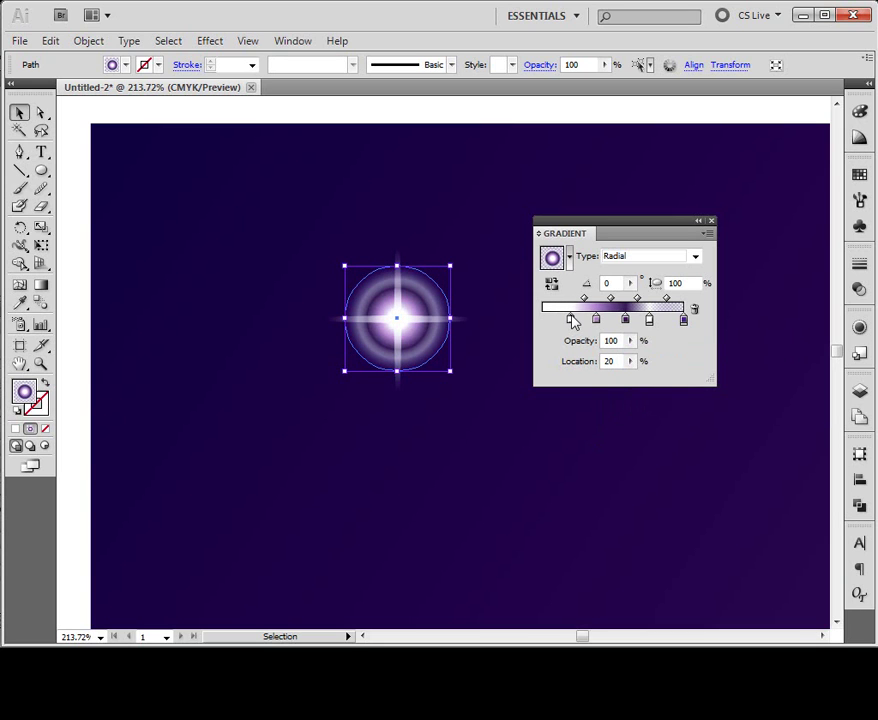
double_click(625, 318)
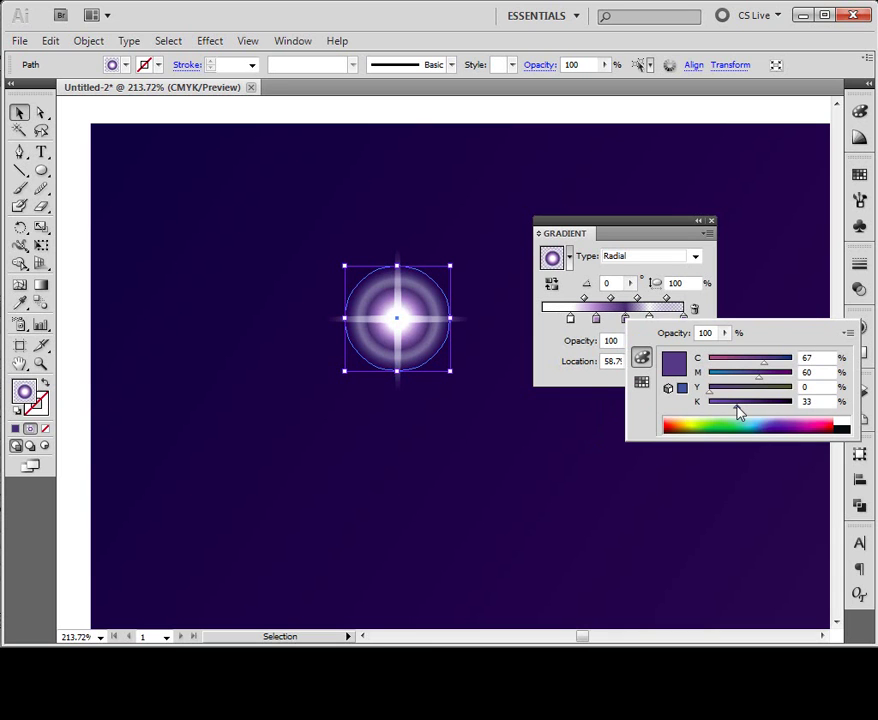
drag(738, 412, 726, 411)
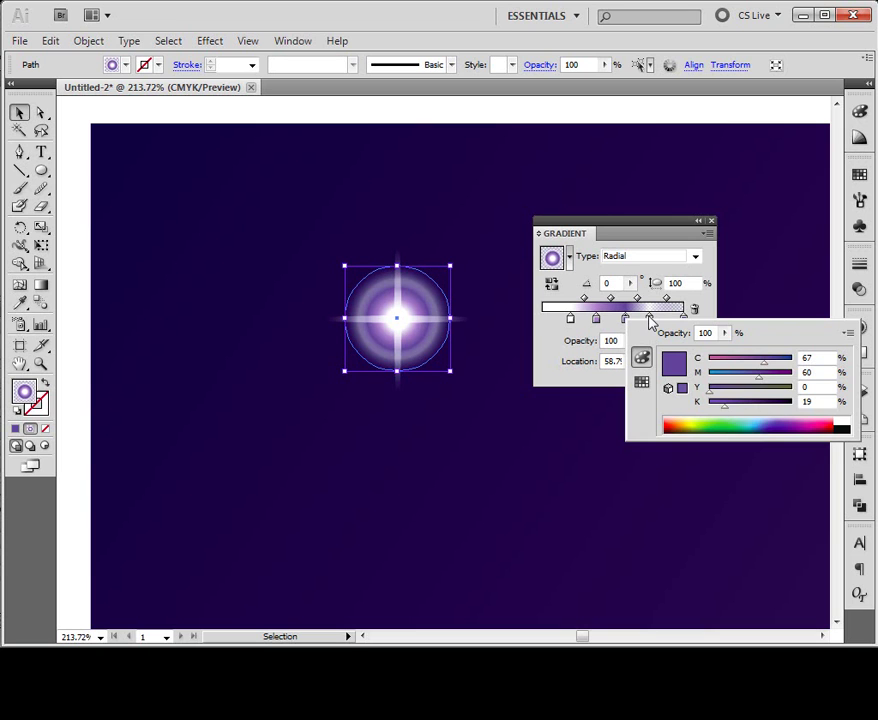
Step: Select the background rectangle and lock it
click(490, 188)
click(488, 189)
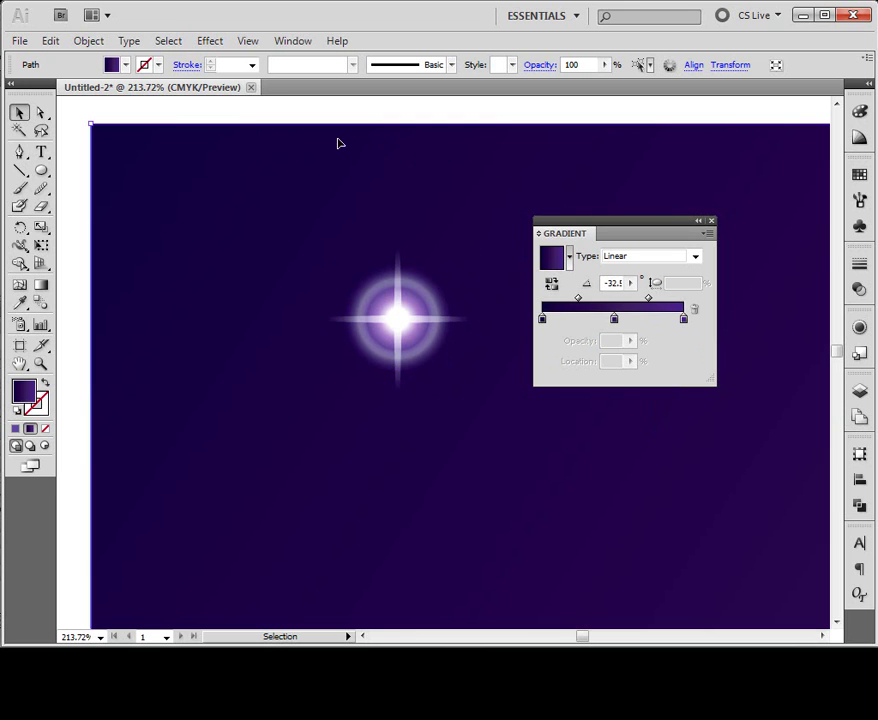
key(ctrl)
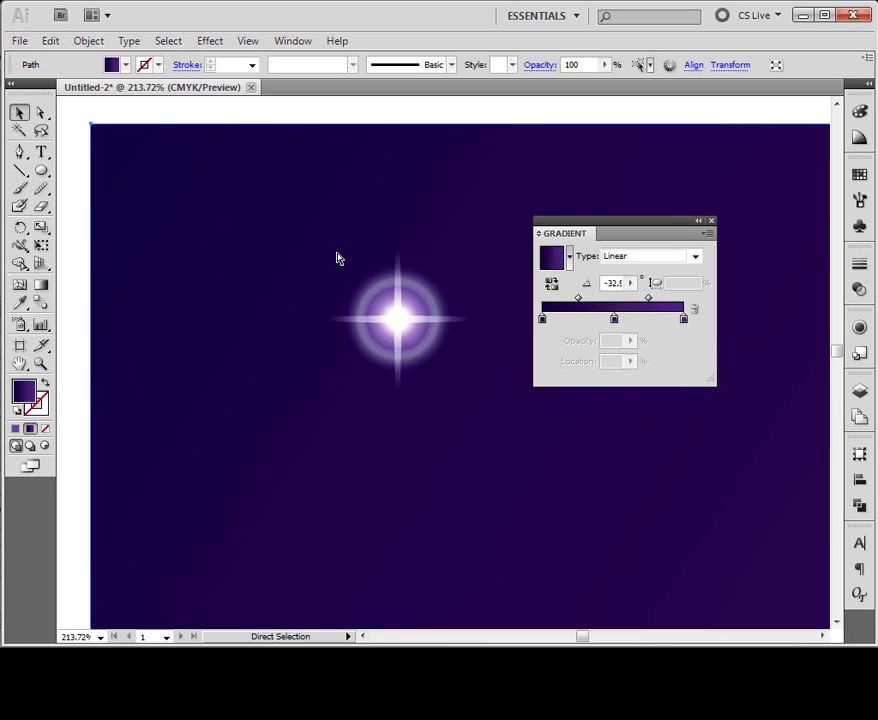
key(ctrl)
Step: Group the crossed ellipses with the glow circle, dock the Gradient panel and deselect the star
drag(346, 258, 470, 400)
right_click(422, 295)
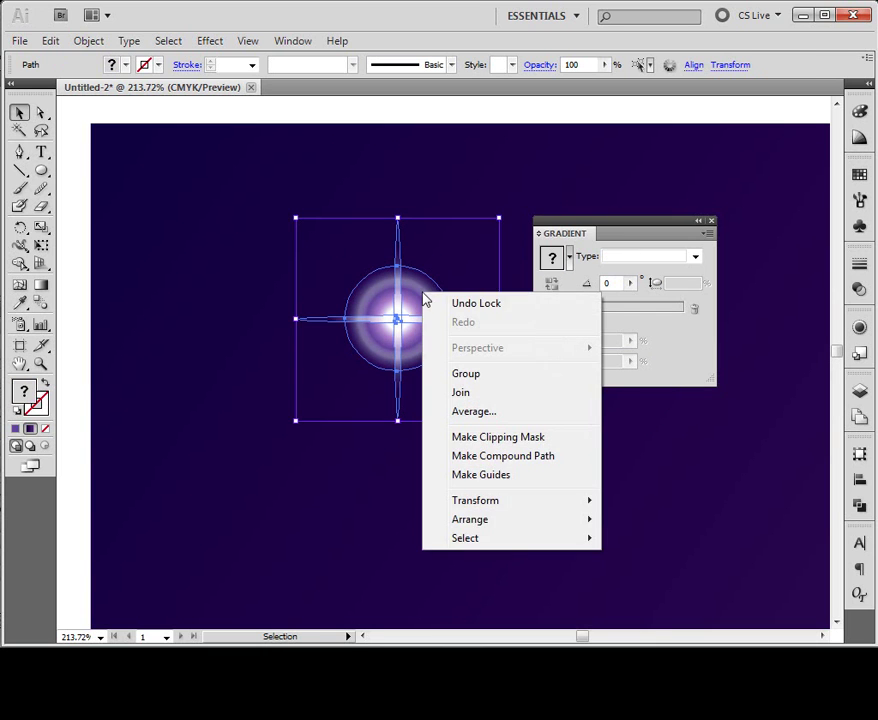
click(490, 375)
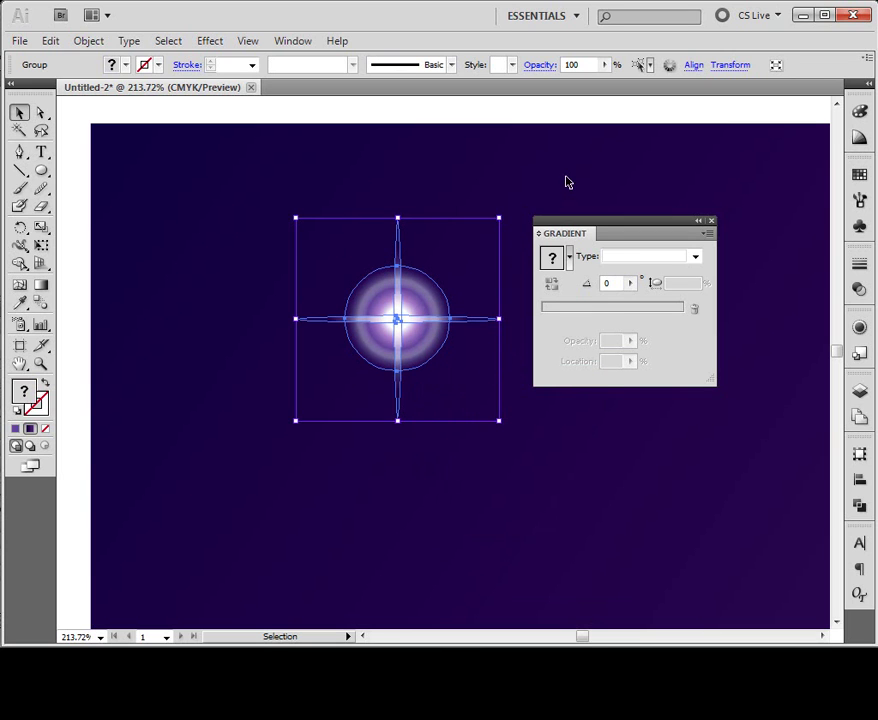
drag(645, 221, 839, 249)
click(565, 308)
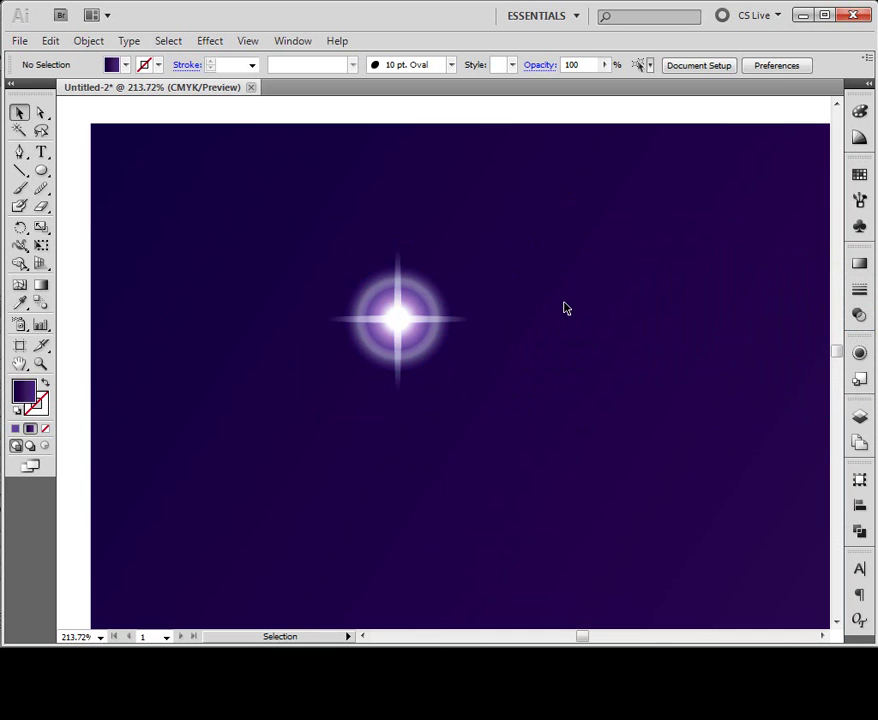
Step: Duplicate the grouped star to five more spots spread across the purple night sky
key(ctrl+minus)
key(ctrl+minus)
key(ctrl+minus)
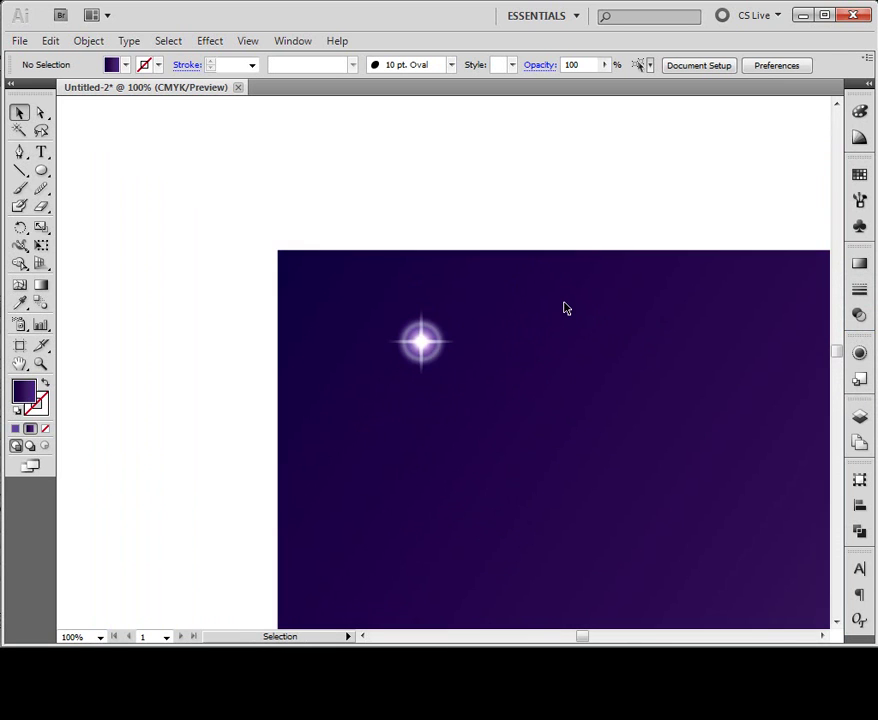
key(space)
drag(519, 415, 389, 319)
key(ctrl+minus)
key(space)
drag(511, 402, 406, 308)
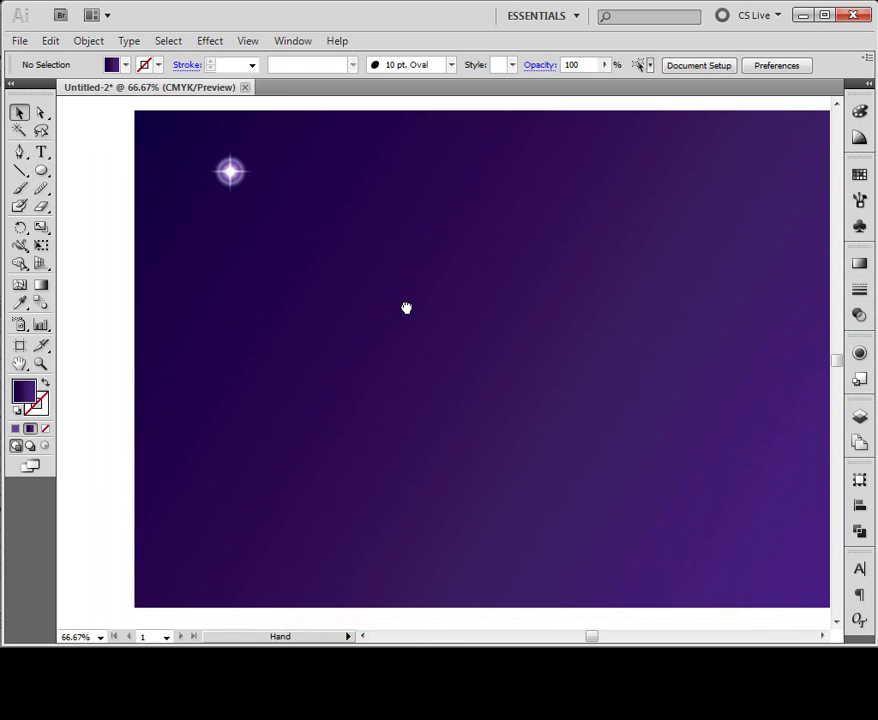
click(240, 178)
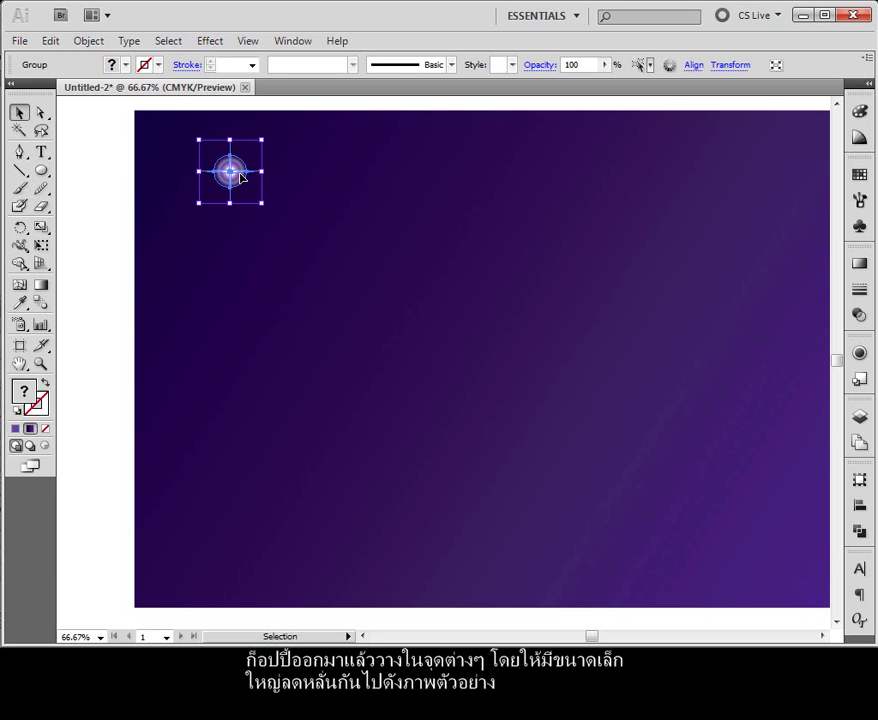
drag(240, 178, 574, 335)
drag(688, 452, 614, 455)
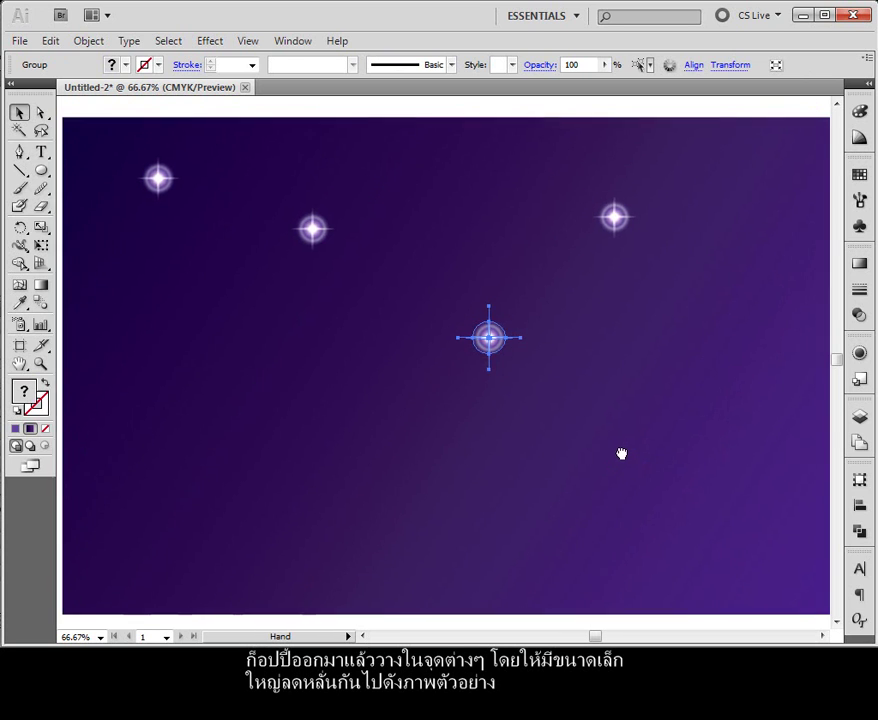
key(v)
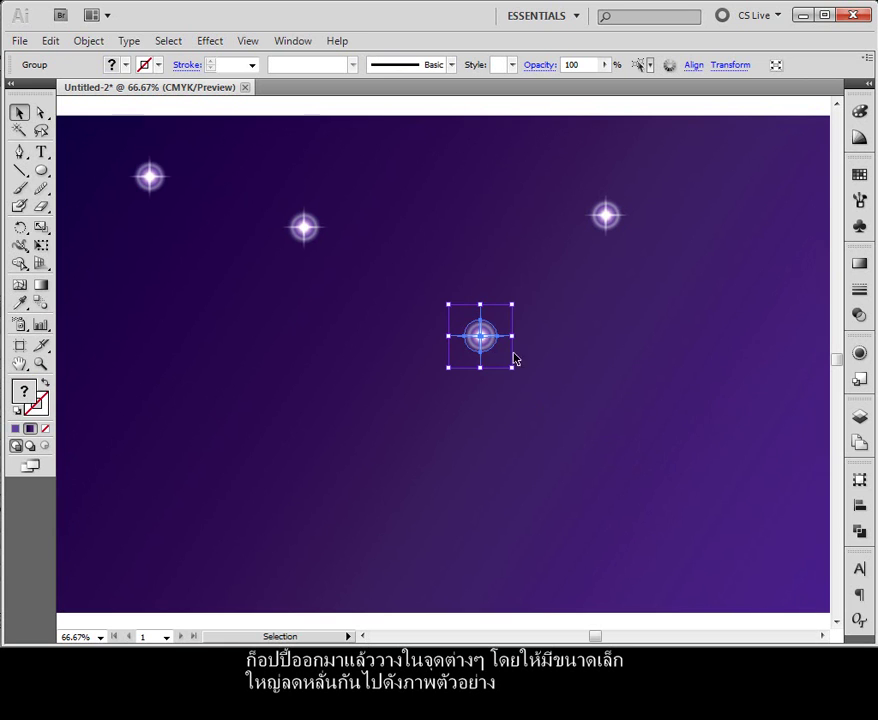
drag(481, 339, 220, 486)
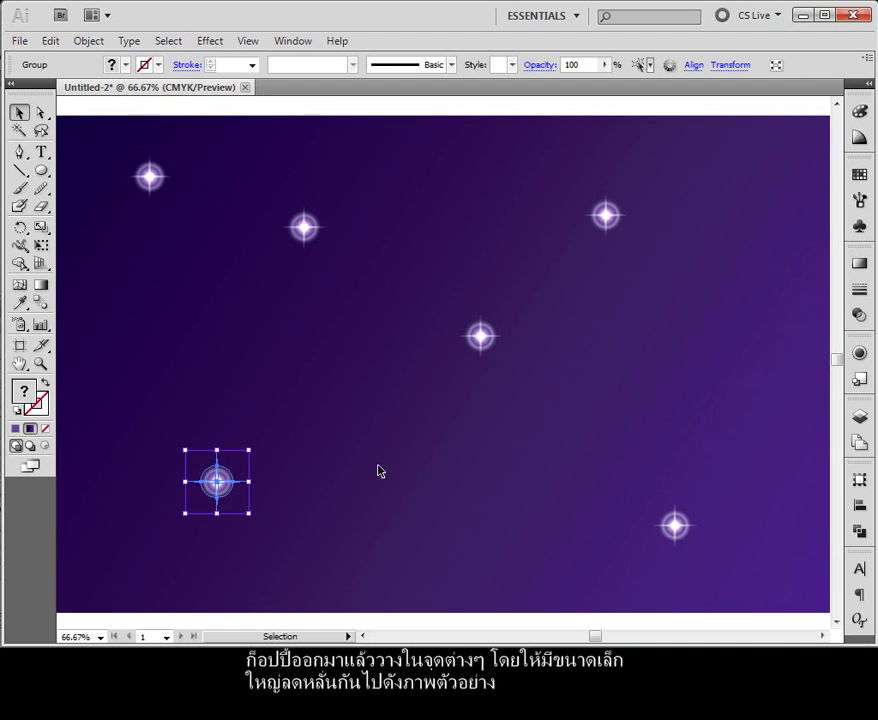
Step: Scale down the lower-left star to about half, the central star to about a quarter, and the upper-left copy slightly
drag(251, 450, 233, 465)
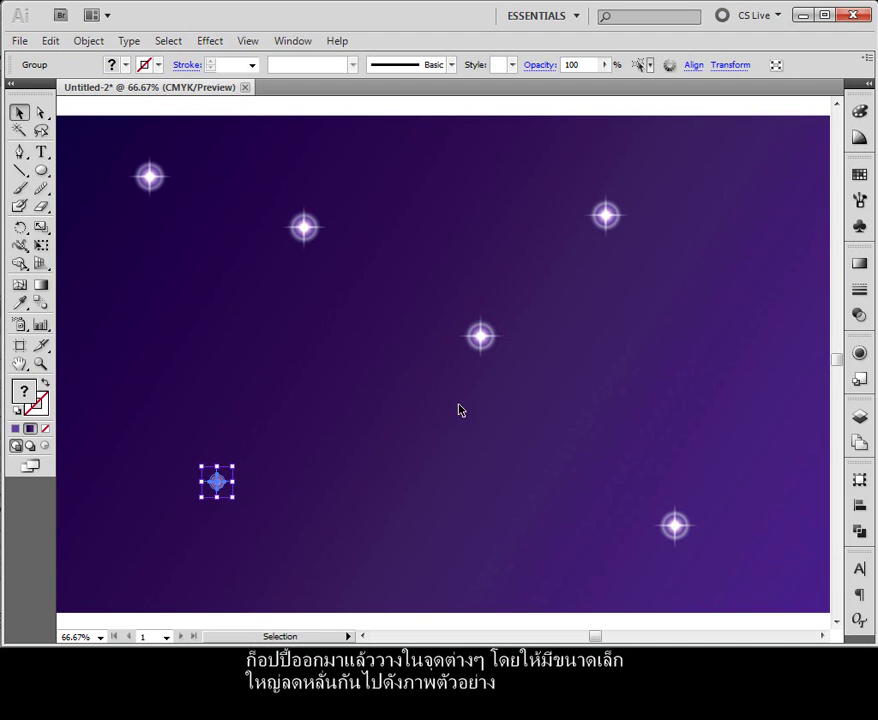
click(479, 340)
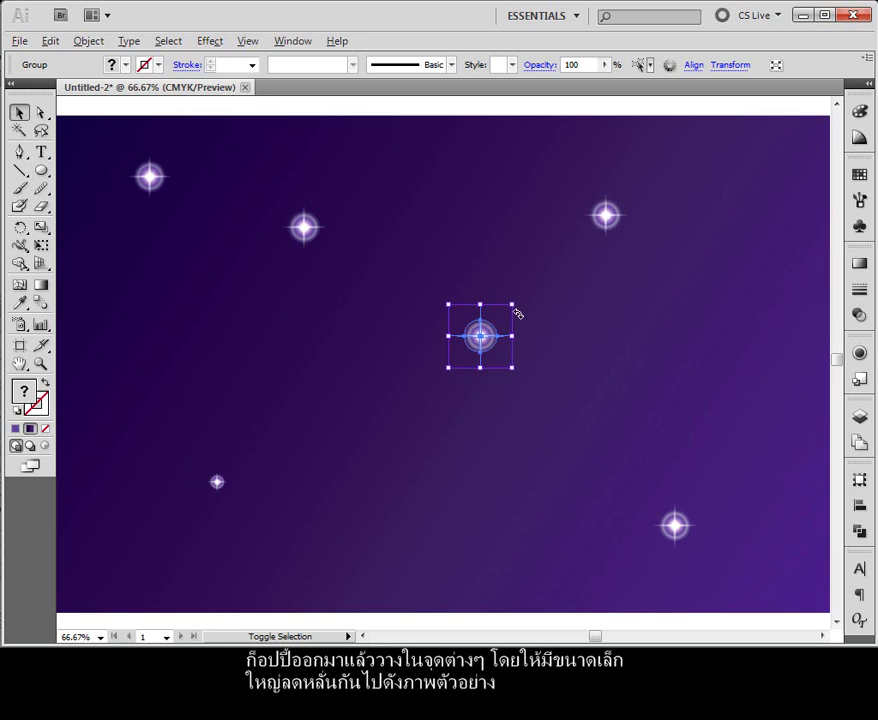
drag(511, 305, 491, 325)
click(327, 233)
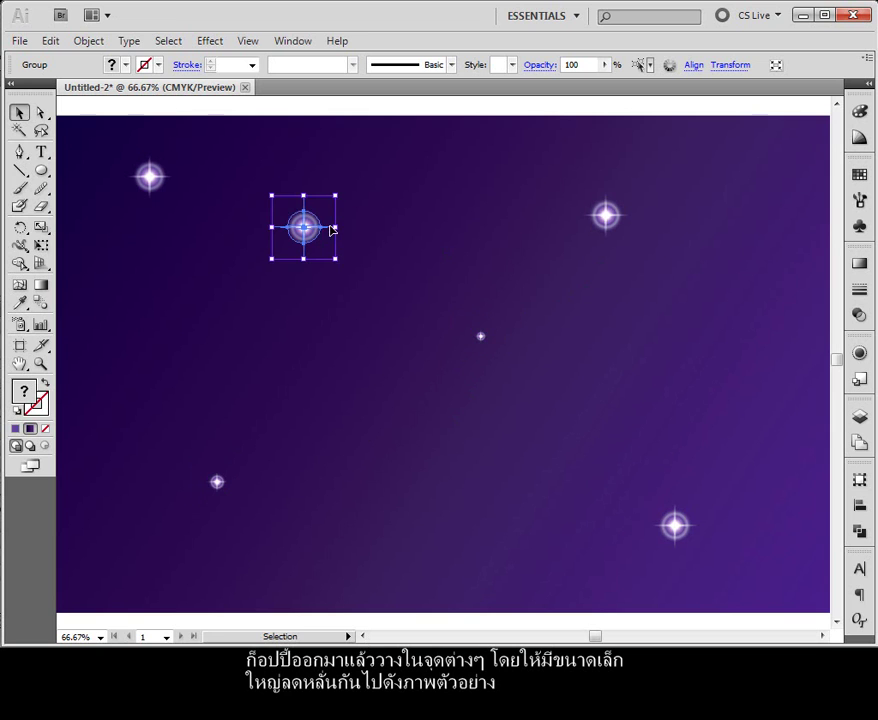
drag(335, 230, 325, 235)
Step: Shrink the upper-right star slightly, place a copy of it below the tiny central star, and clear the selection
click(603, 222)
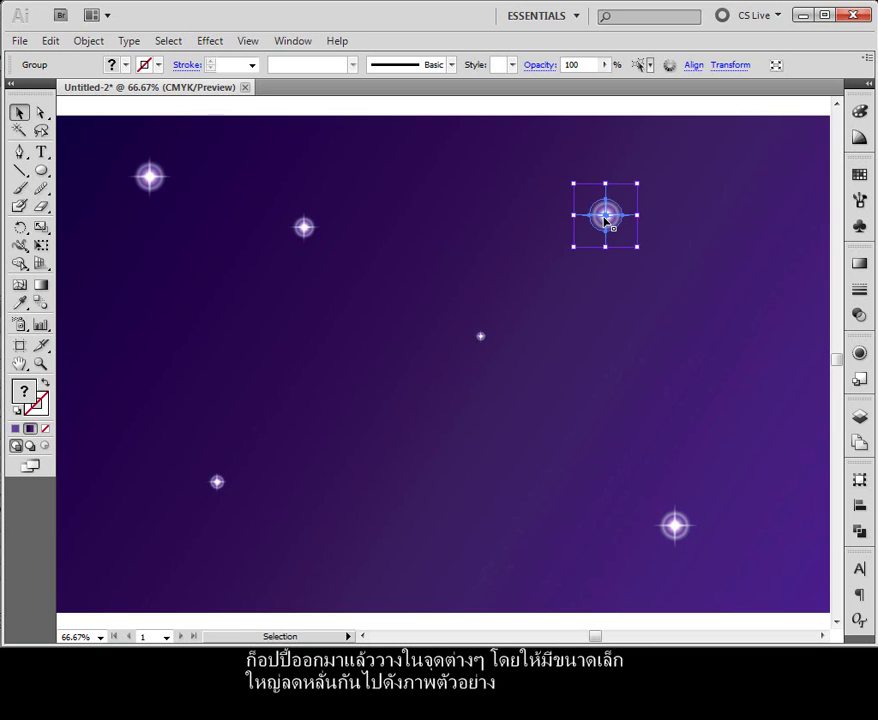
drag(636, 217, 497, 440)
click(676, 525)
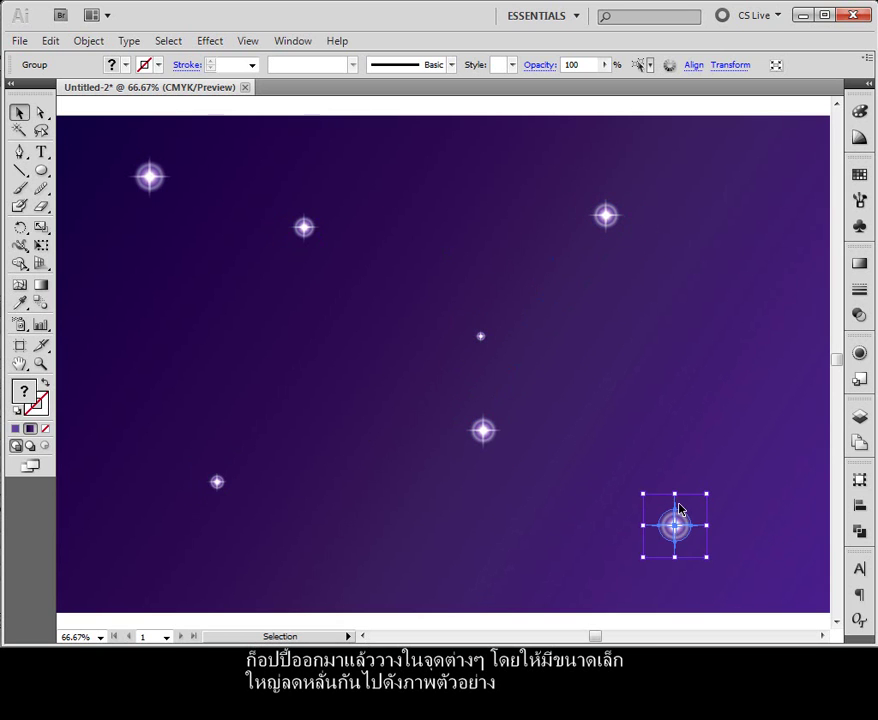
click(473, 114)
drag(447, 343, 447, 345)
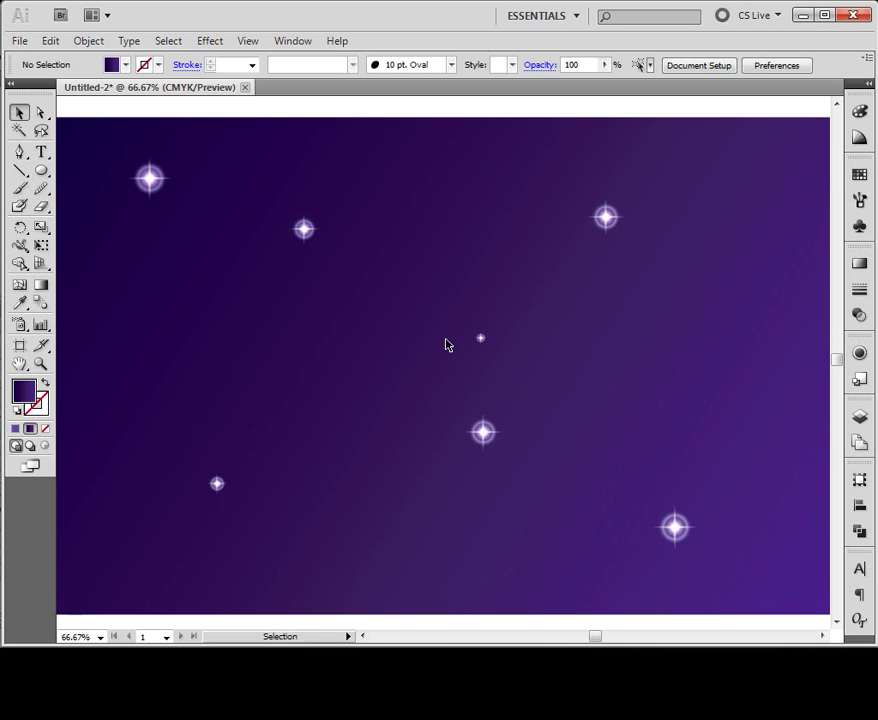
Step: Copy the top-left star just below itself and recolor the copy with Recolor Artwork, shifting its linked artwork colors to hue 270°
click(157, 190)
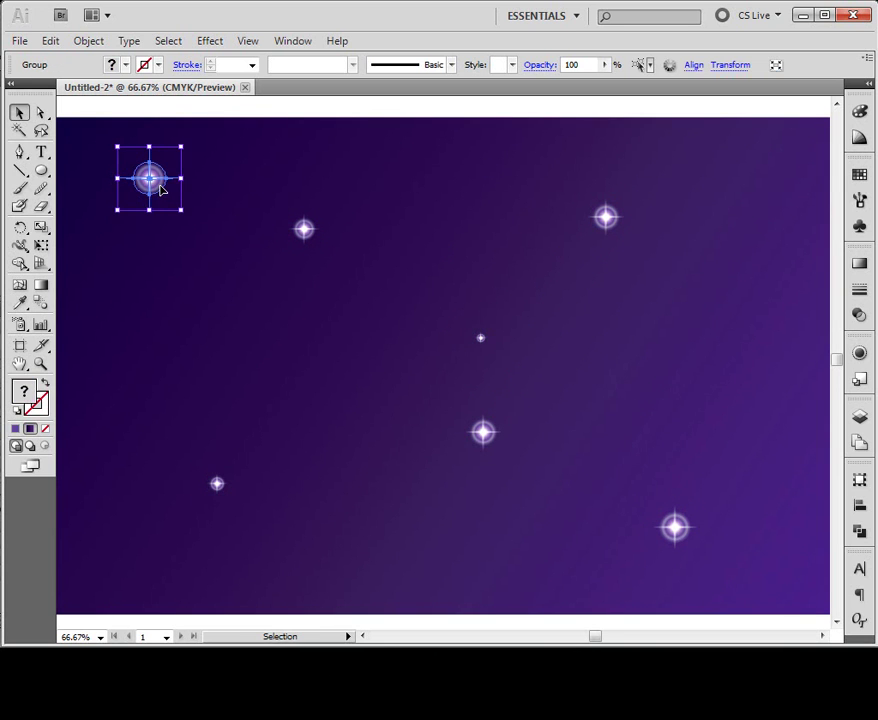
drag(160, 190, 233, 304)
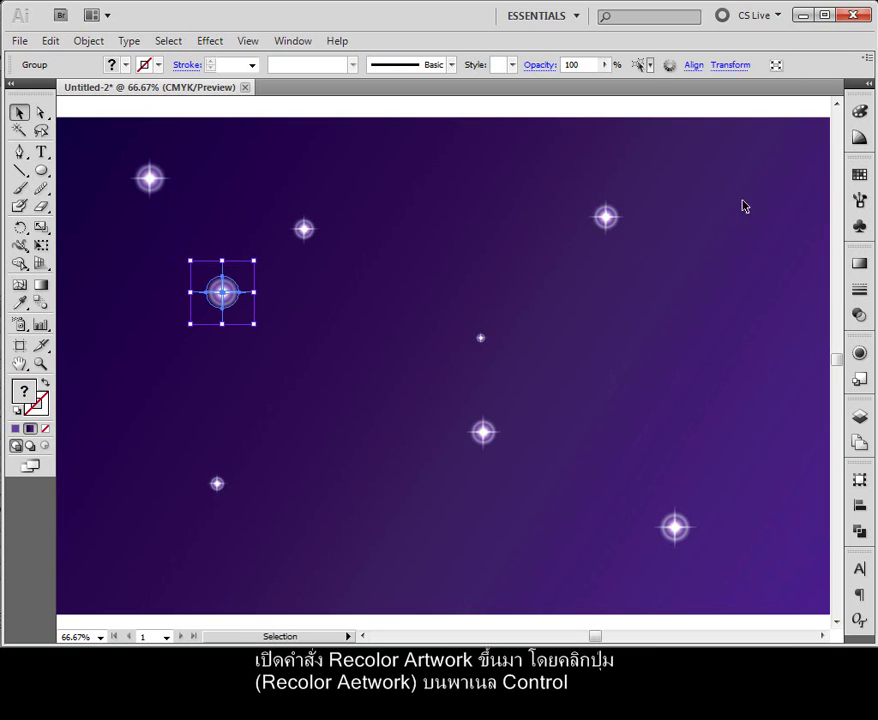
click(859, 137)
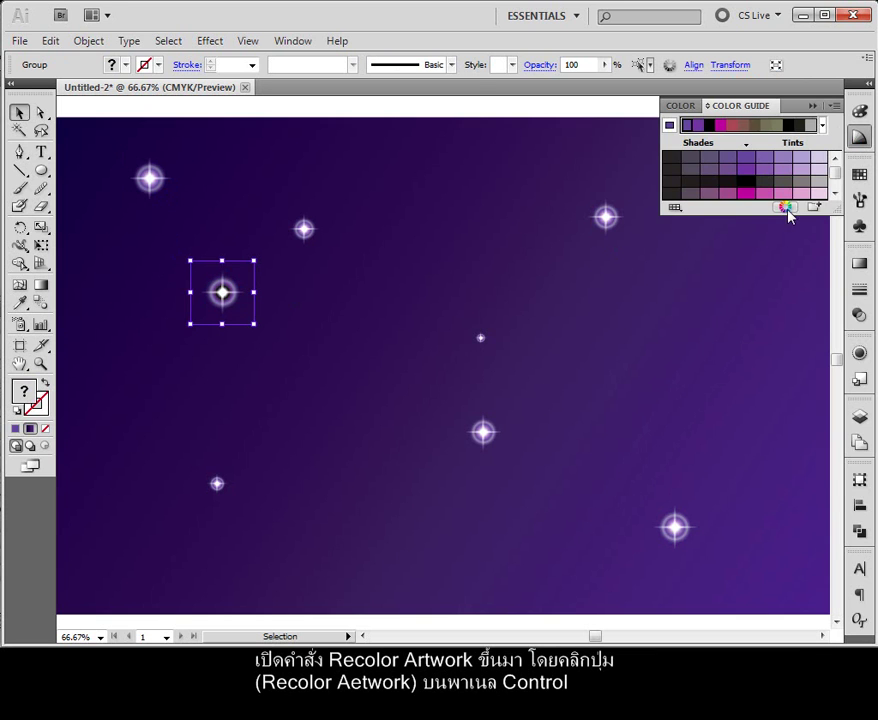
click(787, 208)
drag(740, 80, 626, 114)
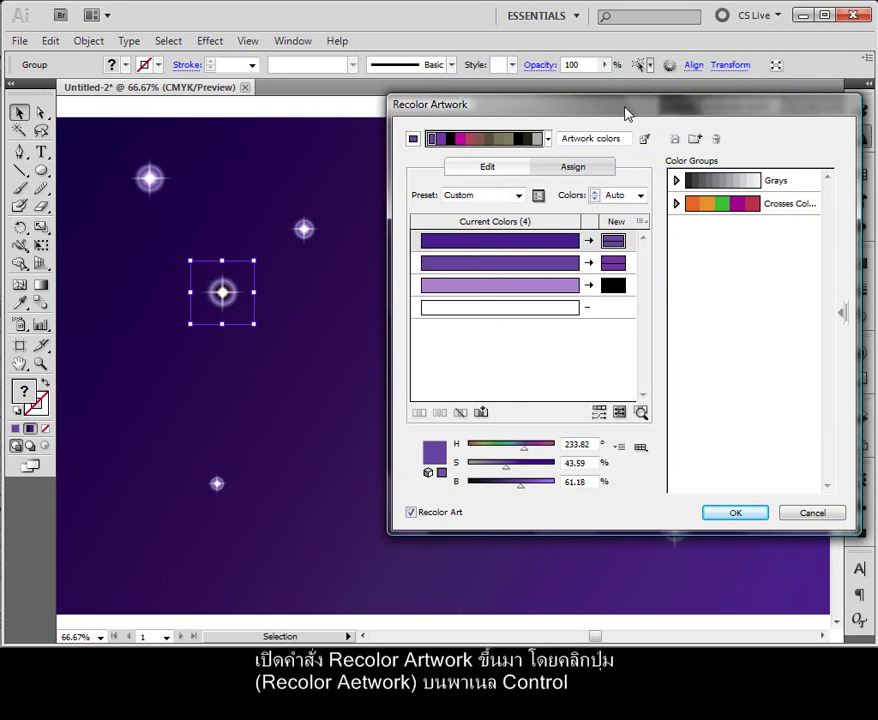
click(506, 176)
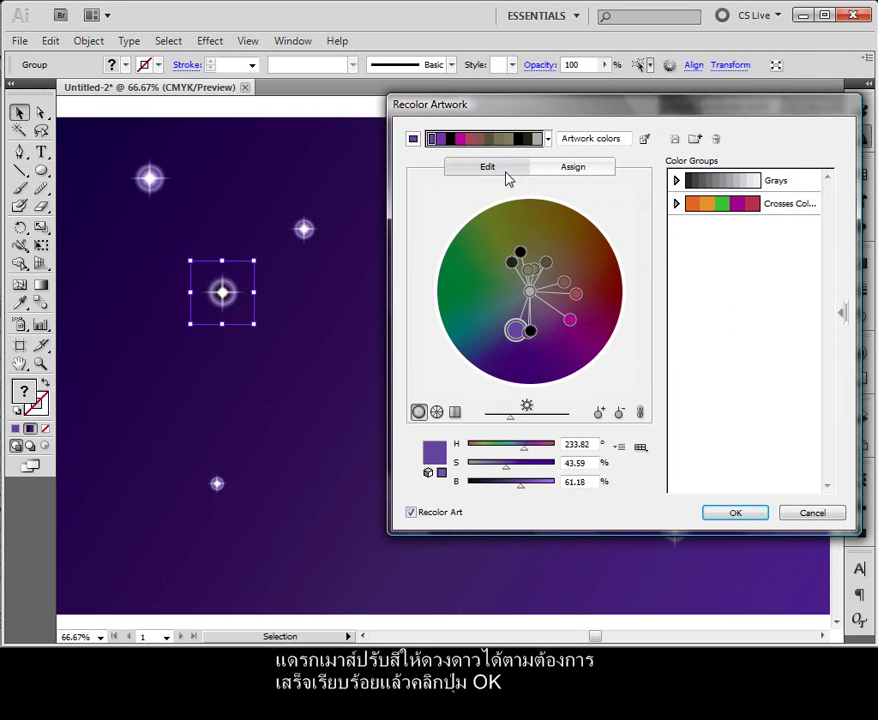
click(644, 141)
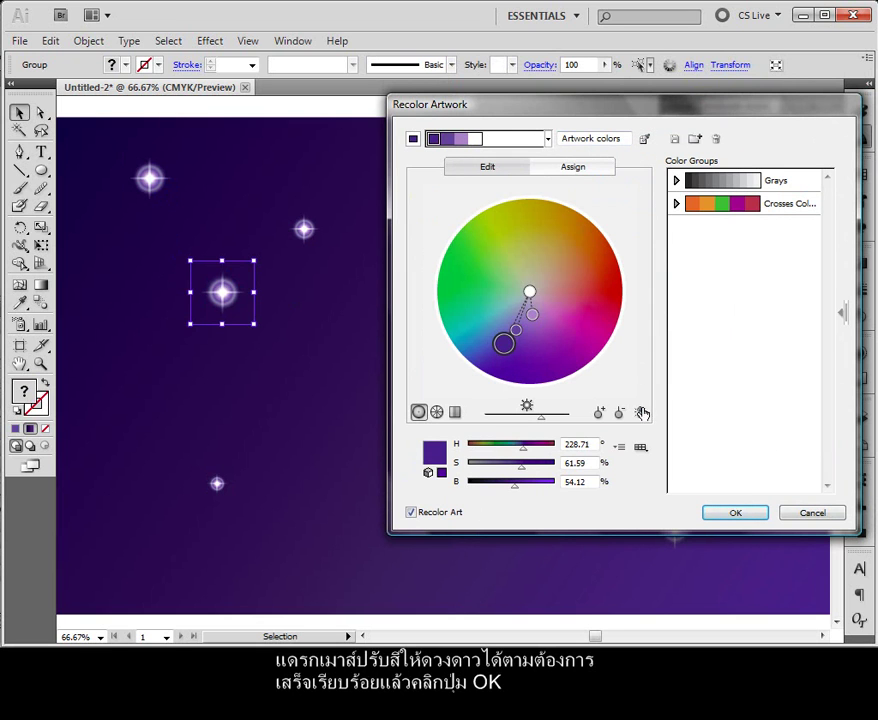
drag(525, 449, 535, 452)
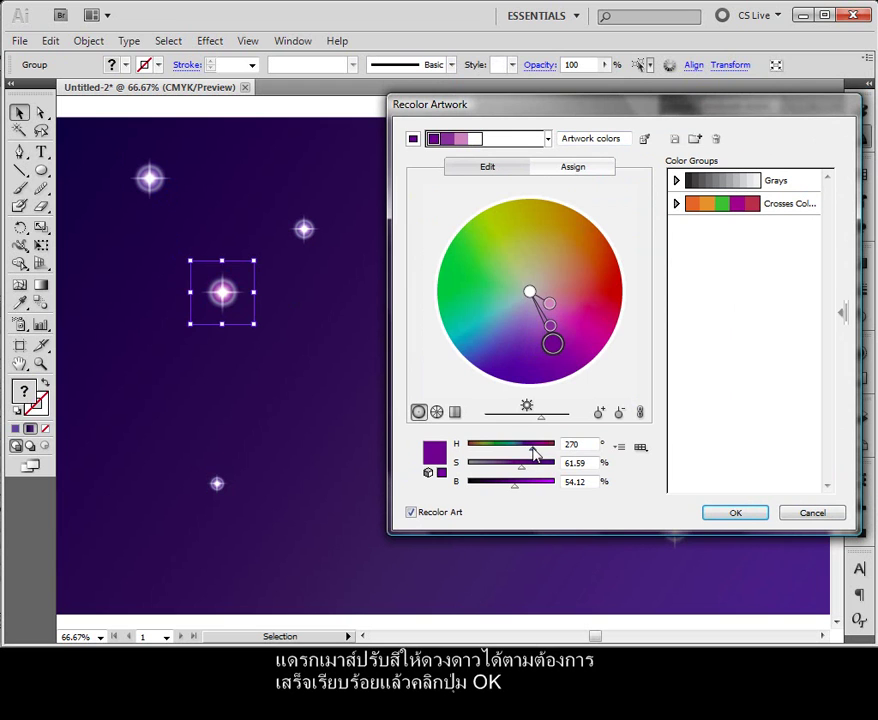
click(733, 513)
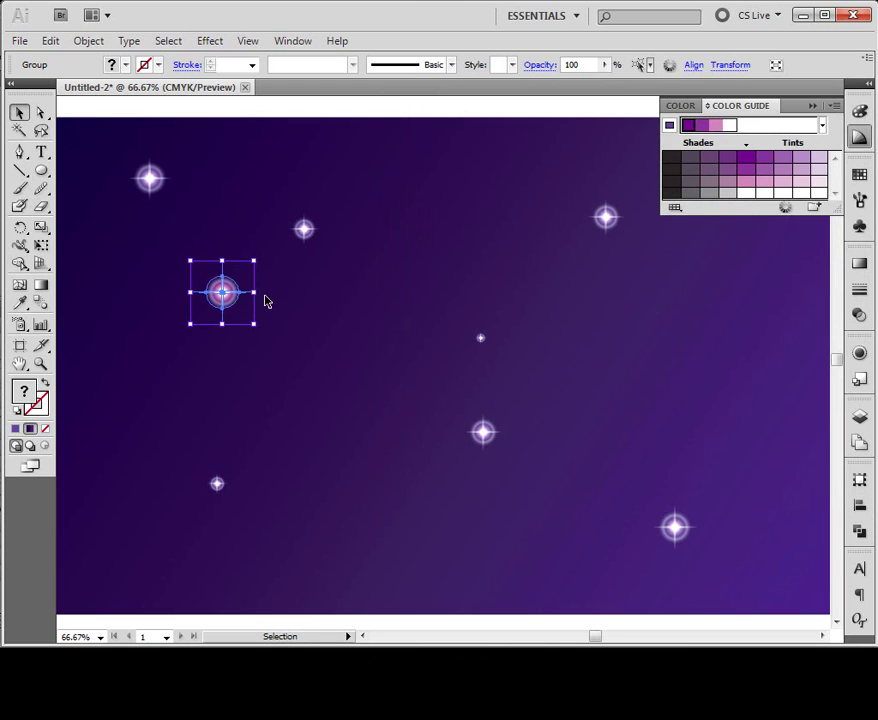
Step: Place smaller copies of the pink star at the sky's right side, bottom middle and lower-left corner, in varied sizes
drag(231, 298, 731, 413)
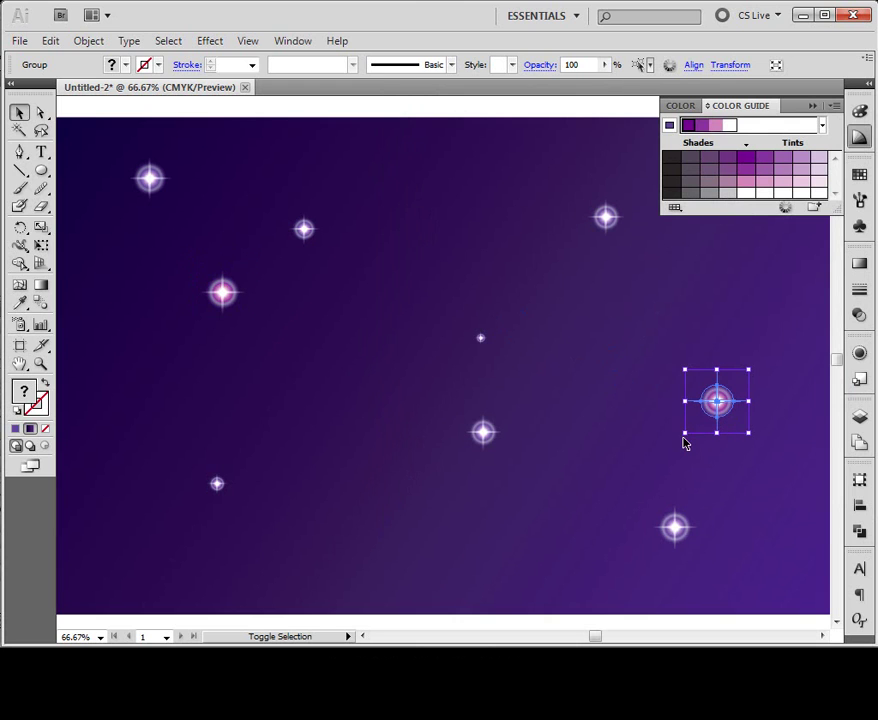
drag(683, 435, 510, 556)
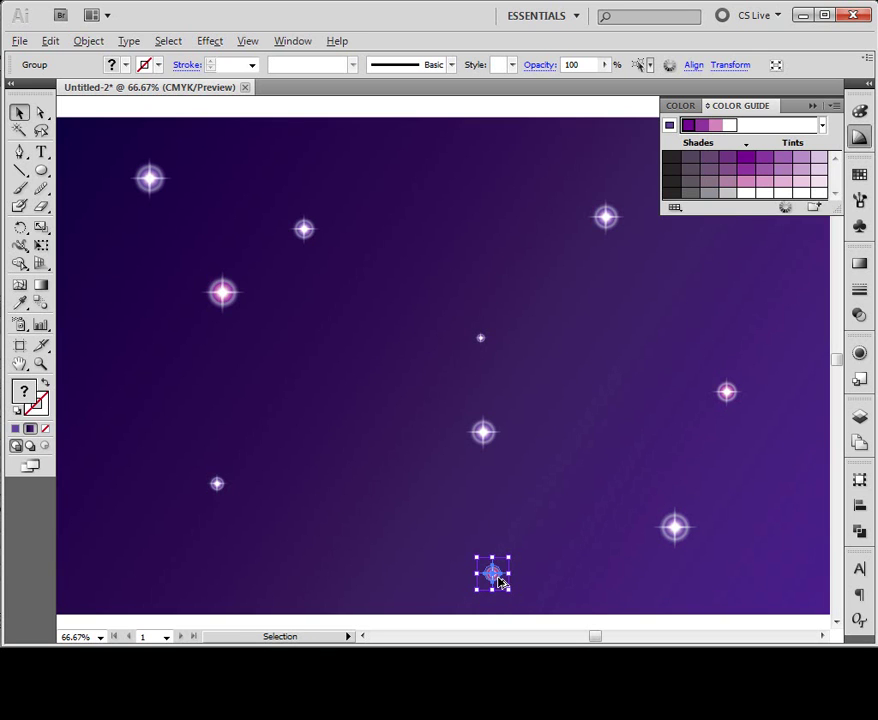
drag(499, 582, 184, 497)
Step: Recolor the lower-left pink star green with Recolor Artwork by shifting its linked colors to hue 155°
click(787, 208)
click(498, 170)
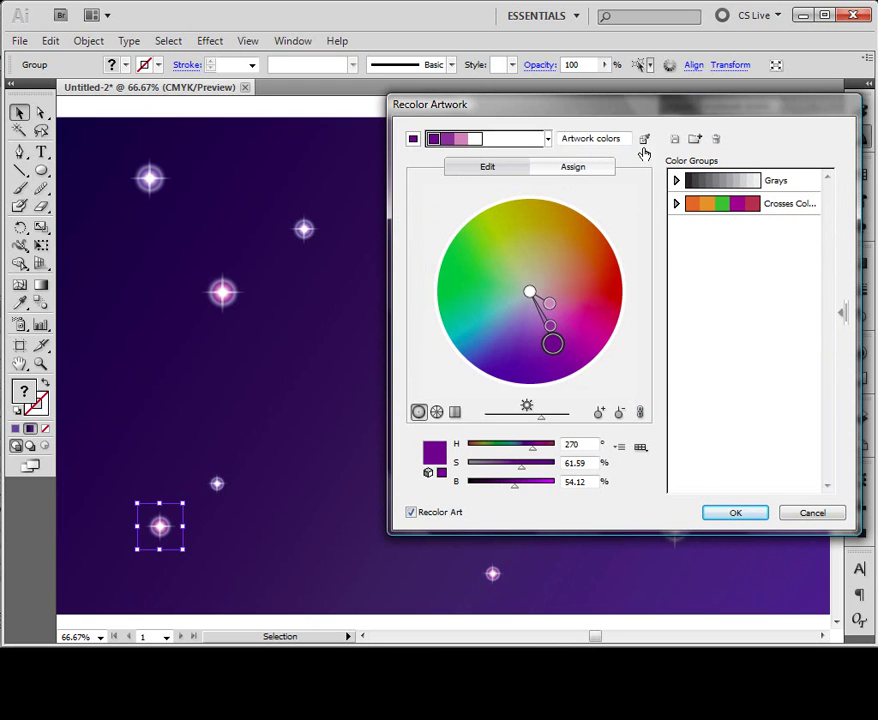
click(640, 412)
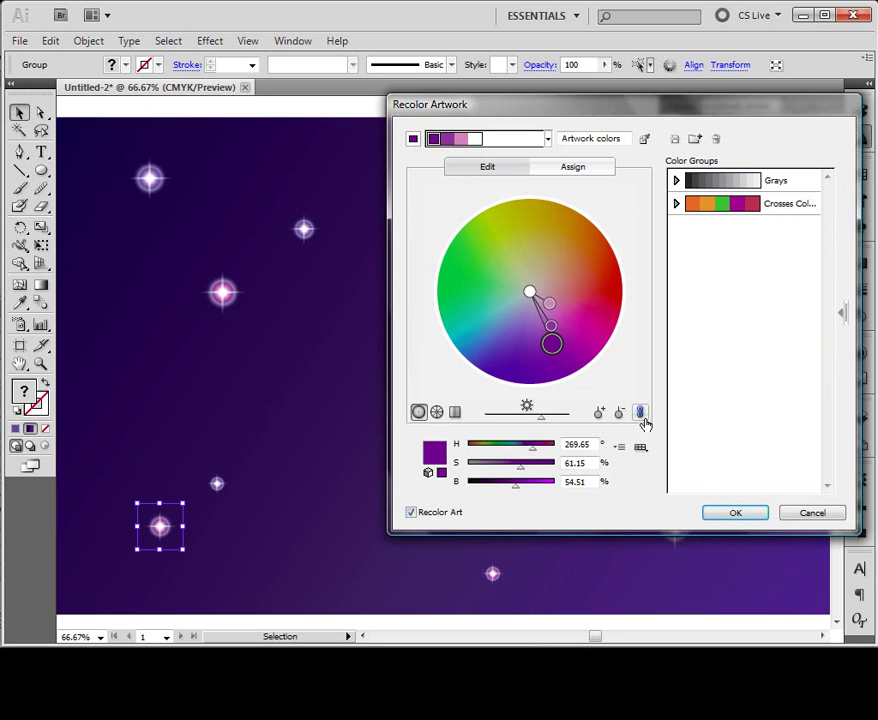
drag(531, 452, 508, 452)
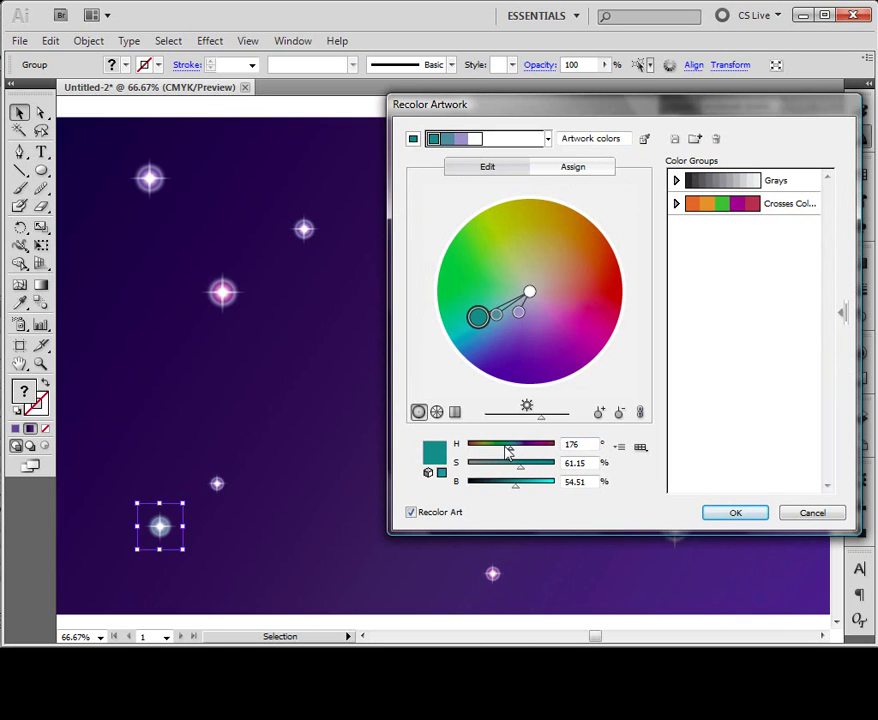
drag(510, 453, 505, 455)
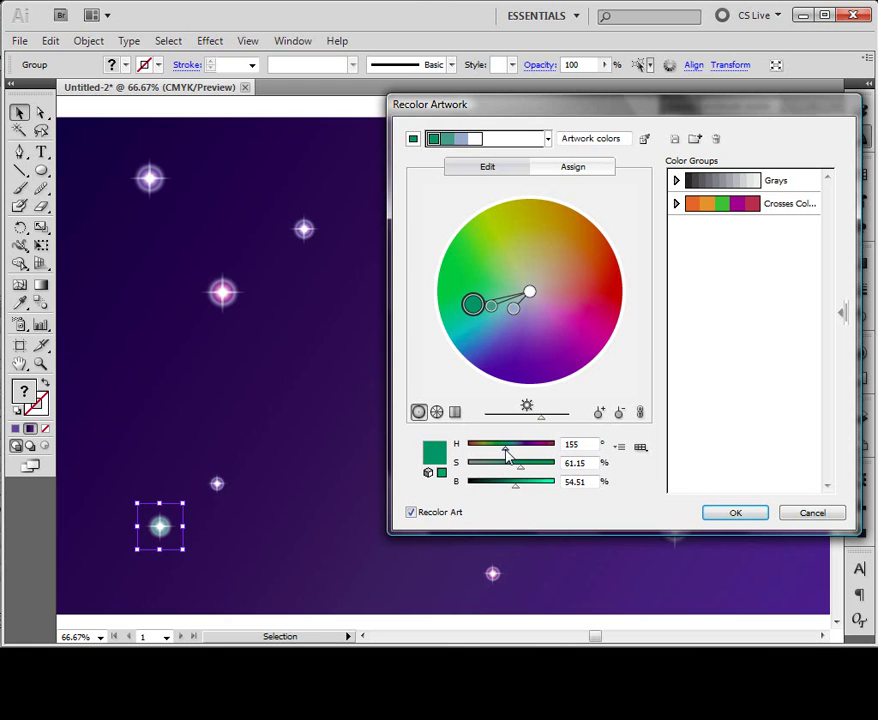
click(734, 513)
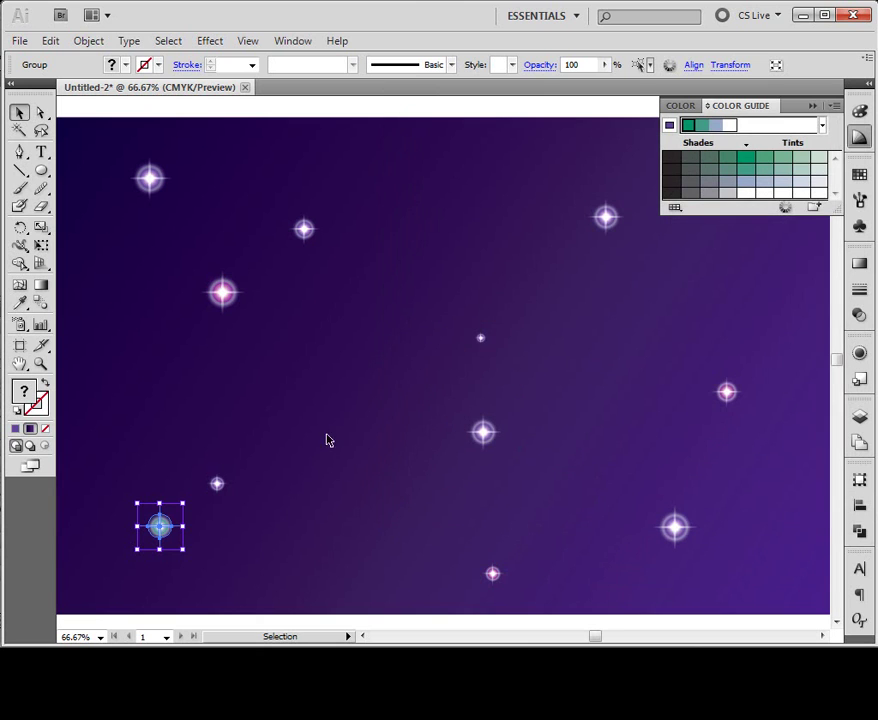
Step: Copy the green star to the upper middle of the sky, shrink it to about half size and deselect it
drag(167, 531, 529, 176)
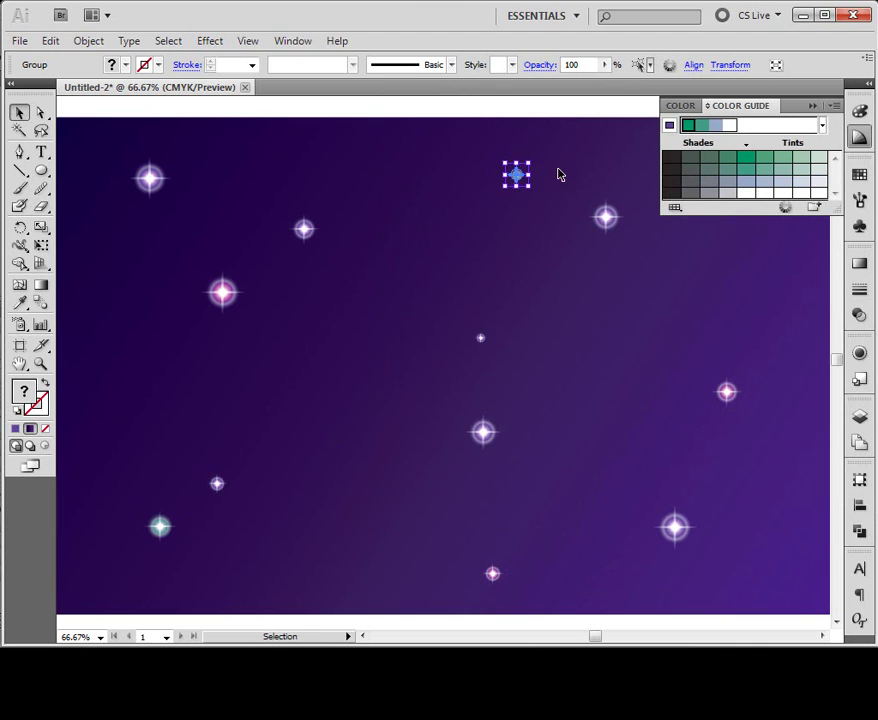
click(555, 111)
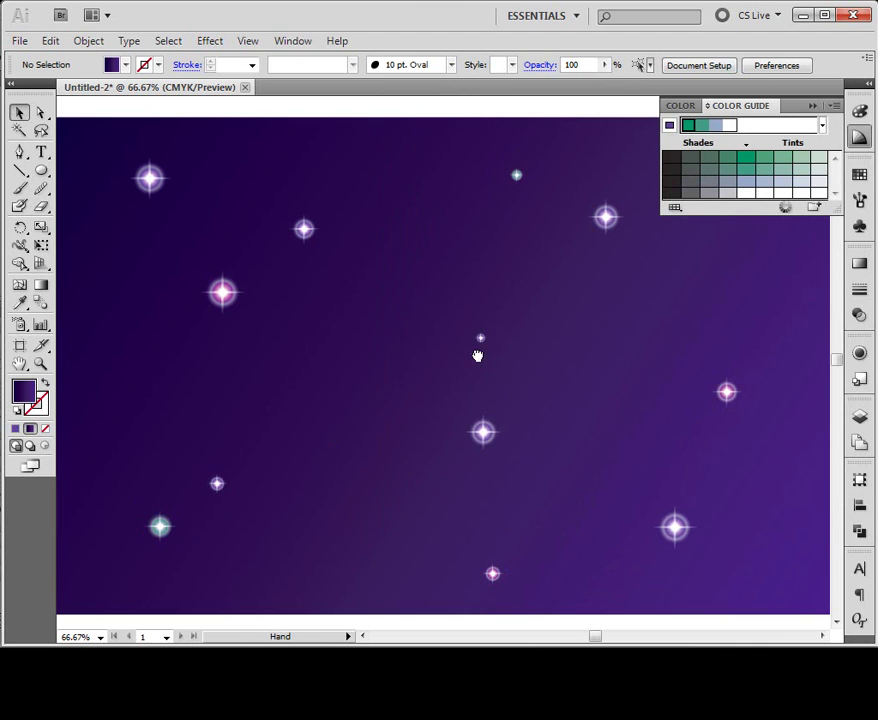
drag(477, 355, 488, 361)
mouse_move(326, 497)
mouse_down()
mouse_move(331, 480)
mouse_move(323, 480)
mouse_up()
key(ctrl+minus)
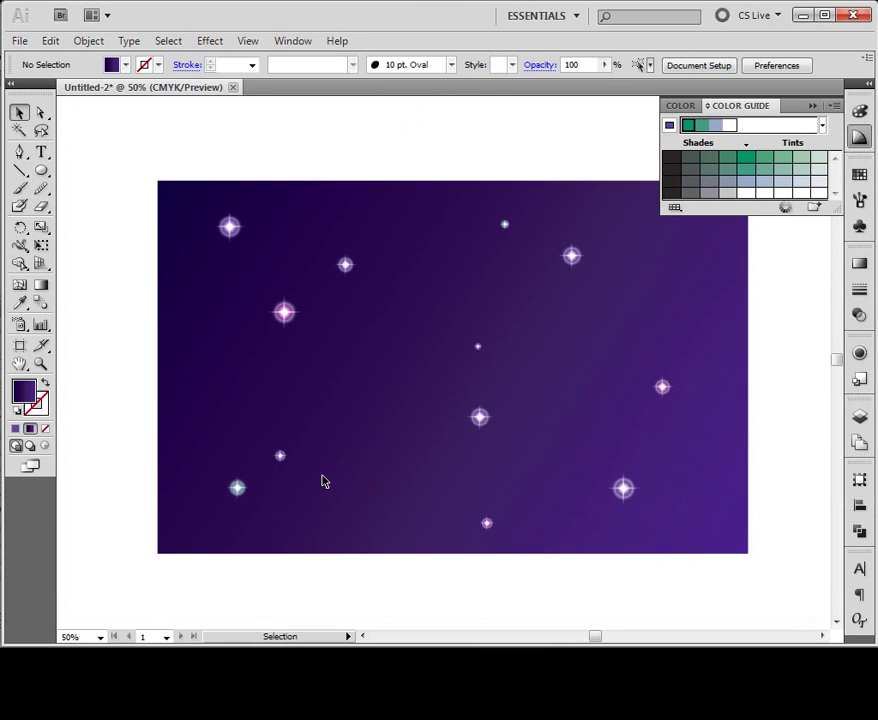
drag(361, 435, 357, 444)
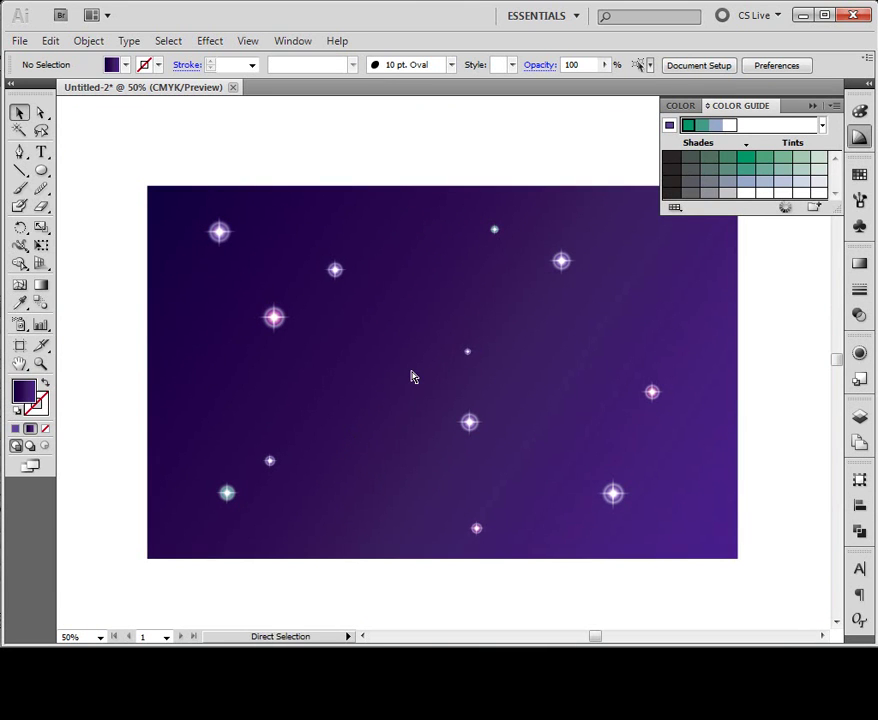
Step: Draw a tiny circle between the pink star and the violet star in the sky's upper left and fill it white
key(ctrl+plus)
key(ctrl+plus)
key(ctrl+plus)
drag(211, 194, 394, 308)
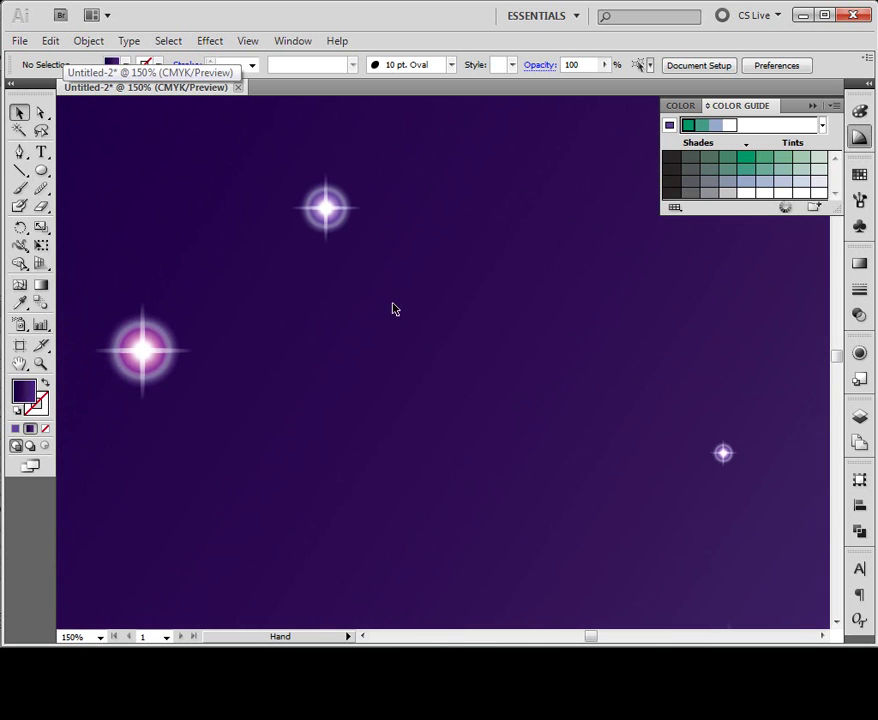
click(42, 171)
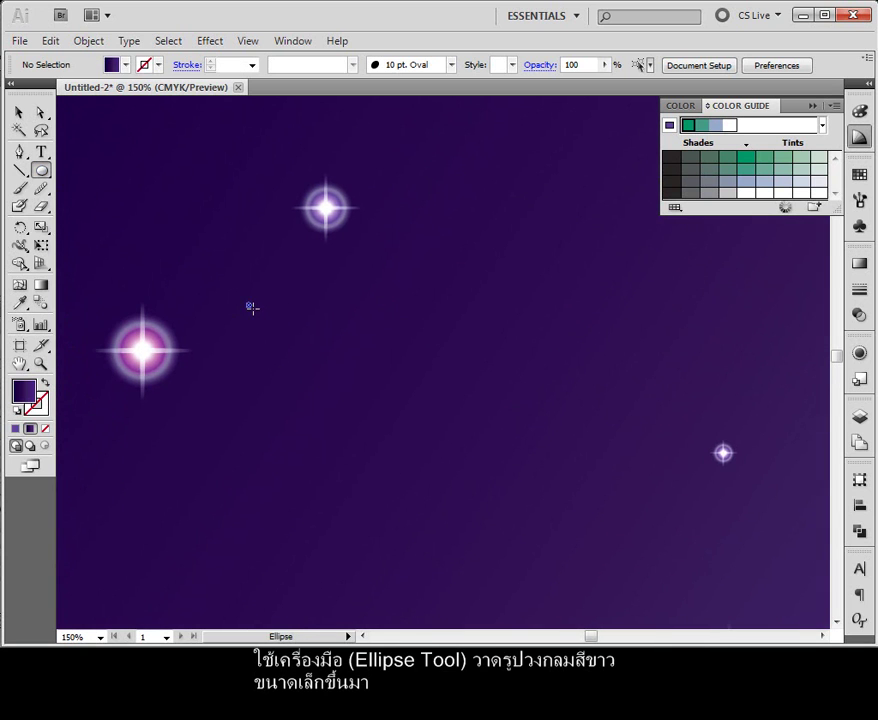
drag(252, 309, 246, 313)
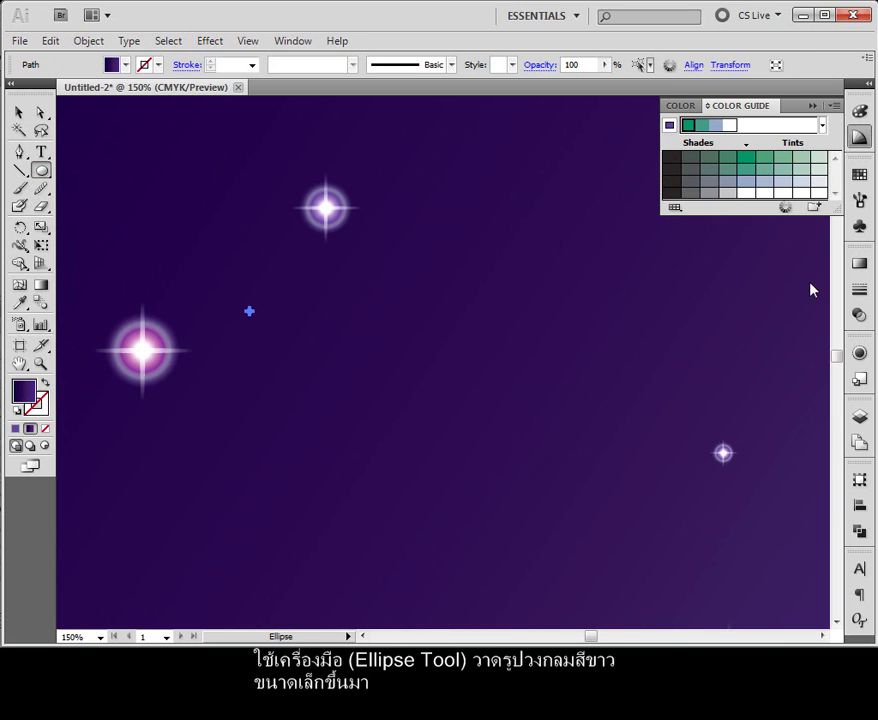
click(859, 109)
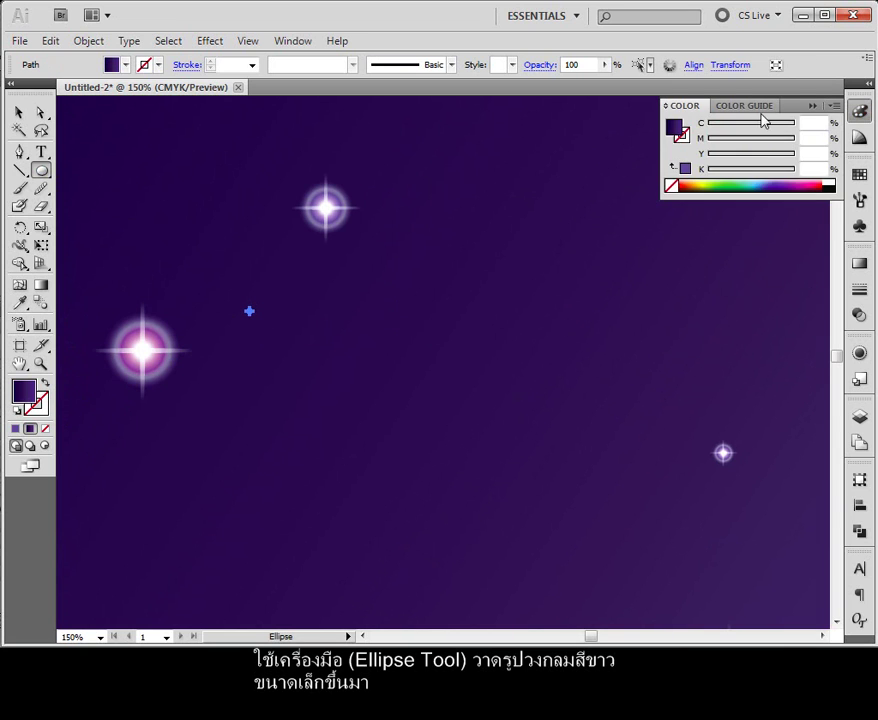
click(830, 182)
Step: Save the tiny white circle as a Movie Clip symbol with the default options and deselect it
click(19, 113)
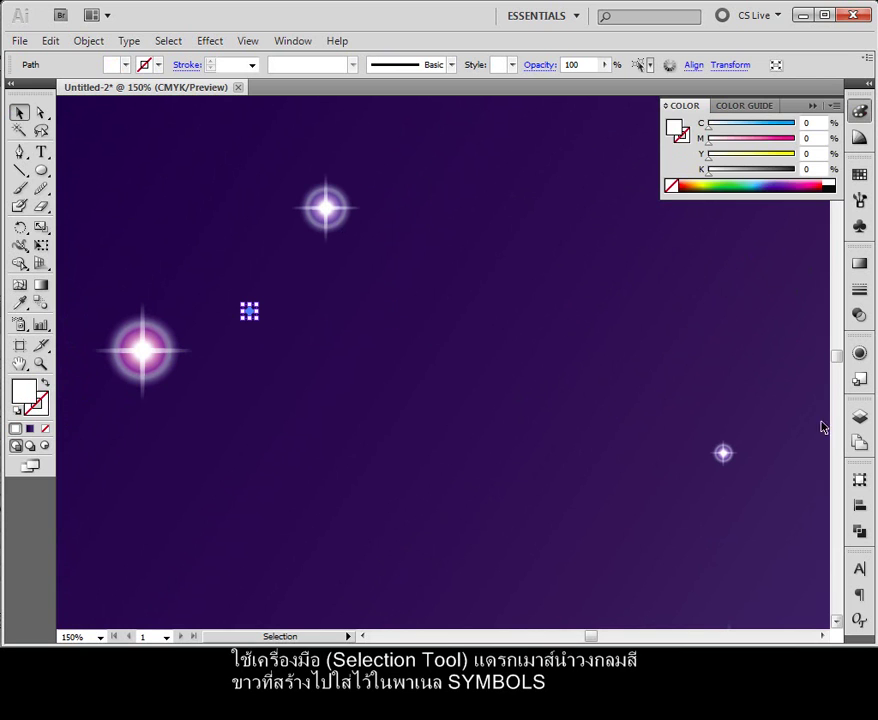
click(859, 226)
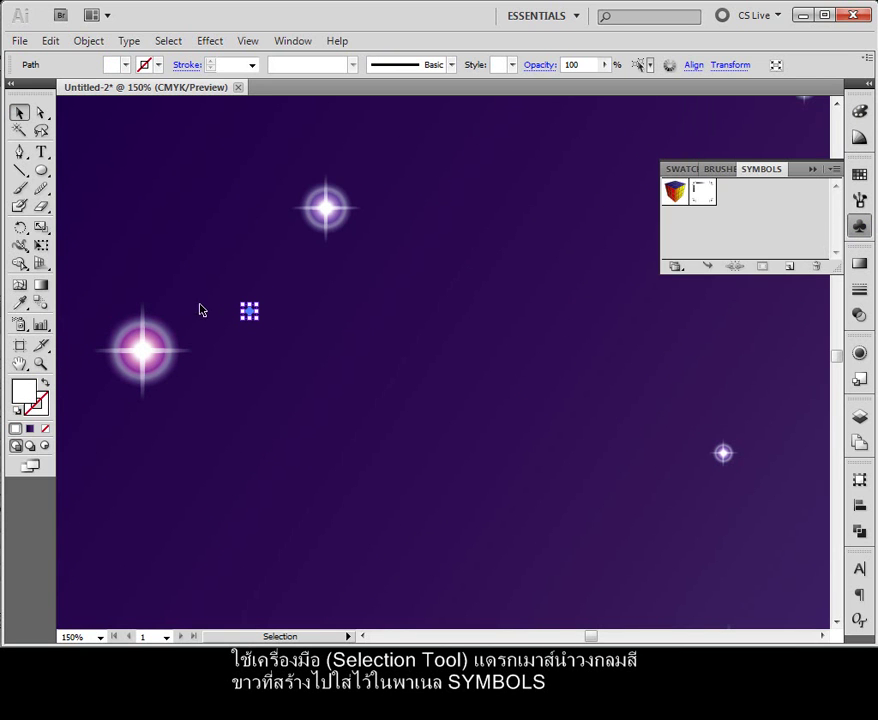
drag(249, 314, 718, 250)
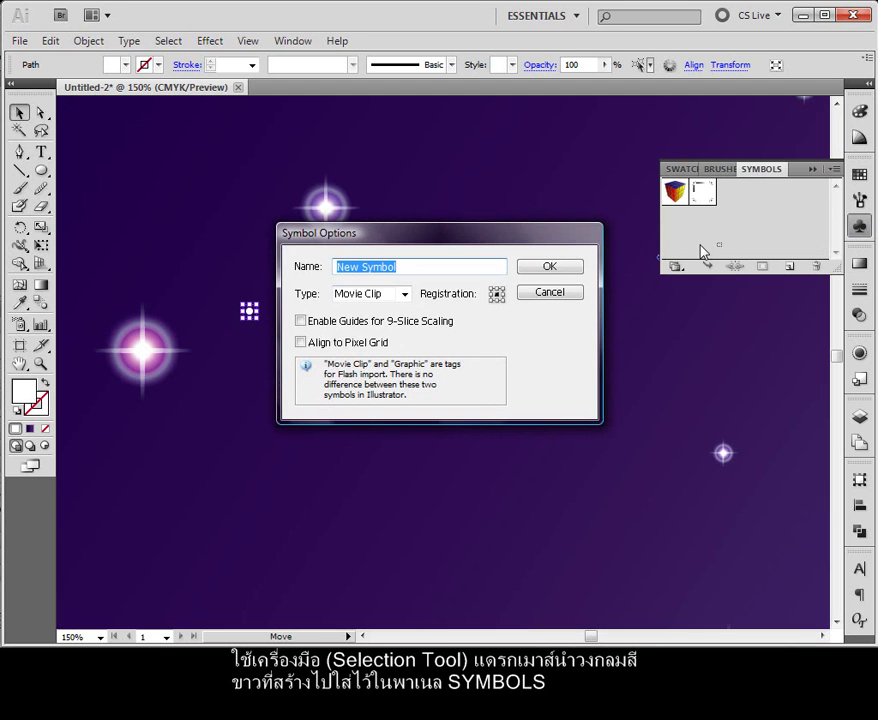
click(552, 268)
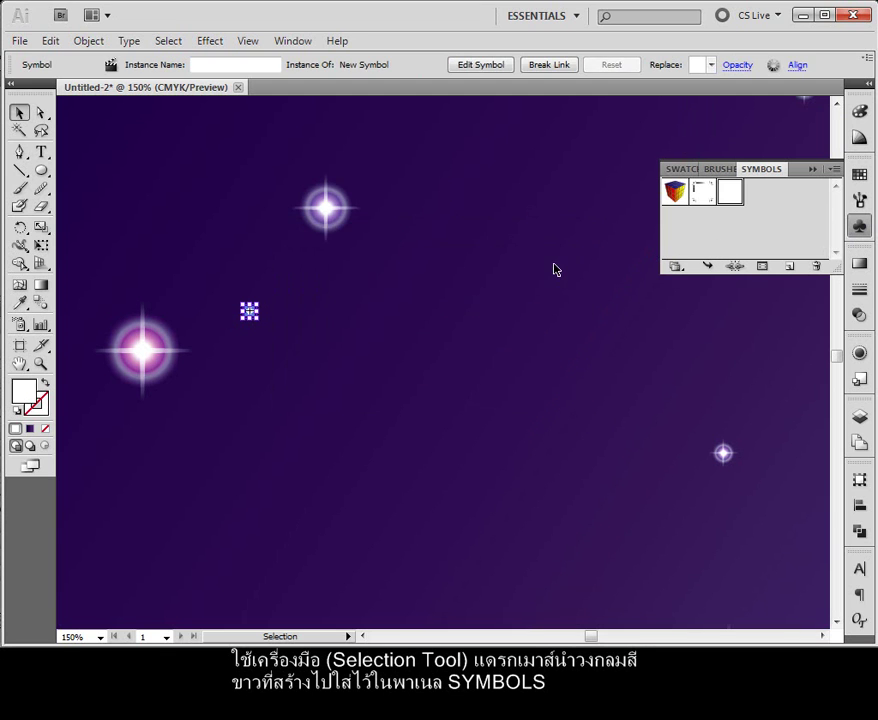
click(490, 333)
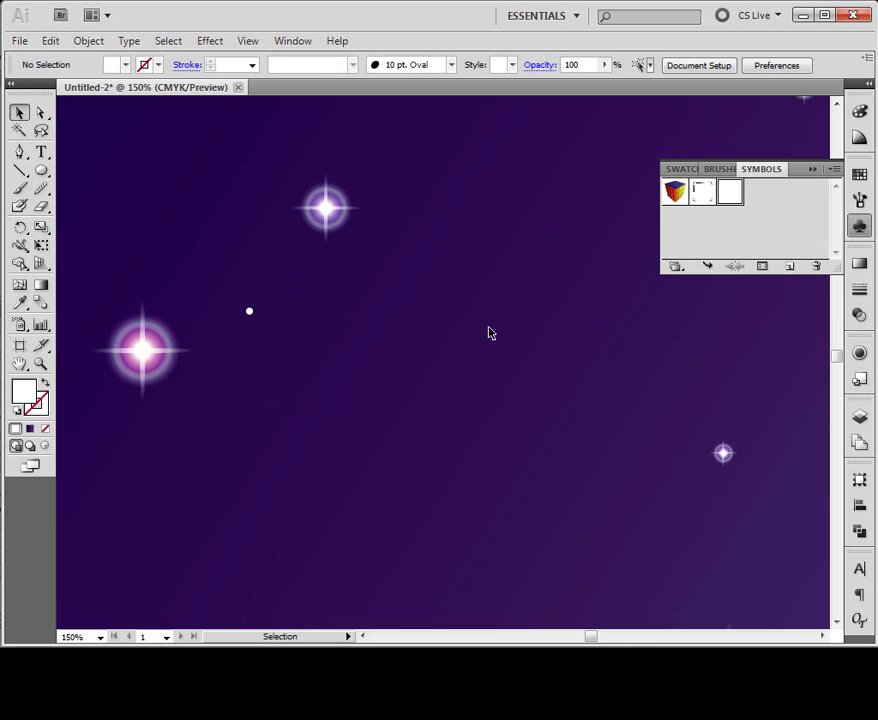
Step: Scatter the white circle symbol across the whole sky with the Symbol Sprayer, including the side and bottom edges, and deselect the symbol set
key(ctrl+minus)
key(ctrl+minus)
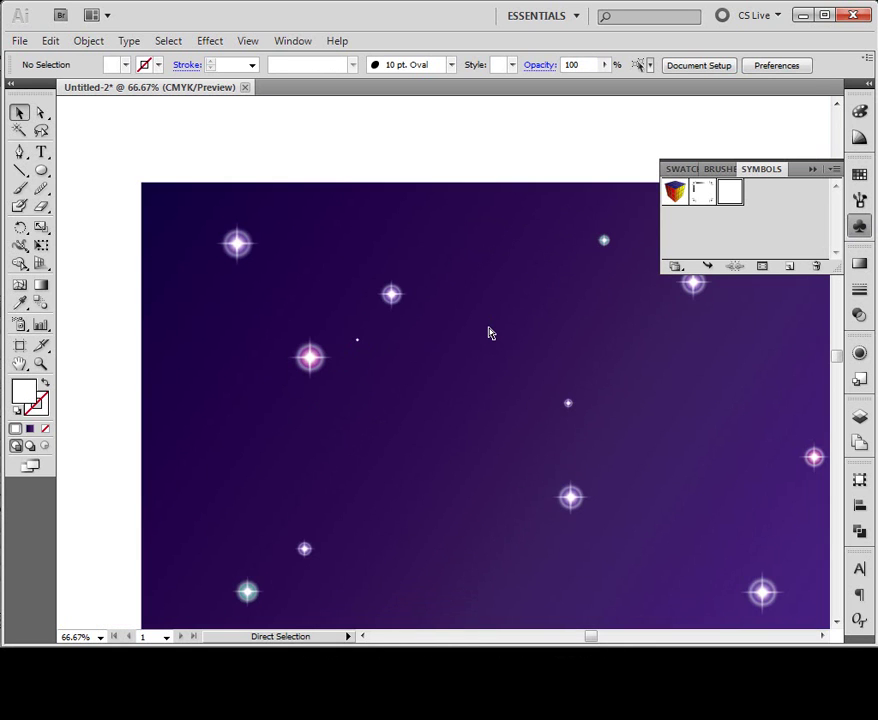
drag(490, 333, 470, 351)
key(ctrl+minus)
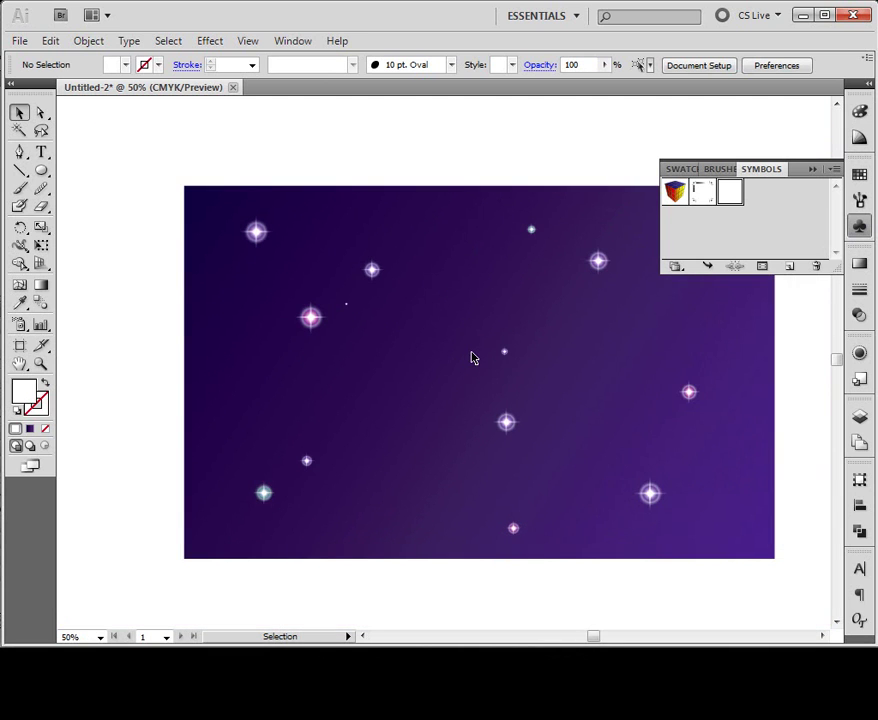
click(17, 326)
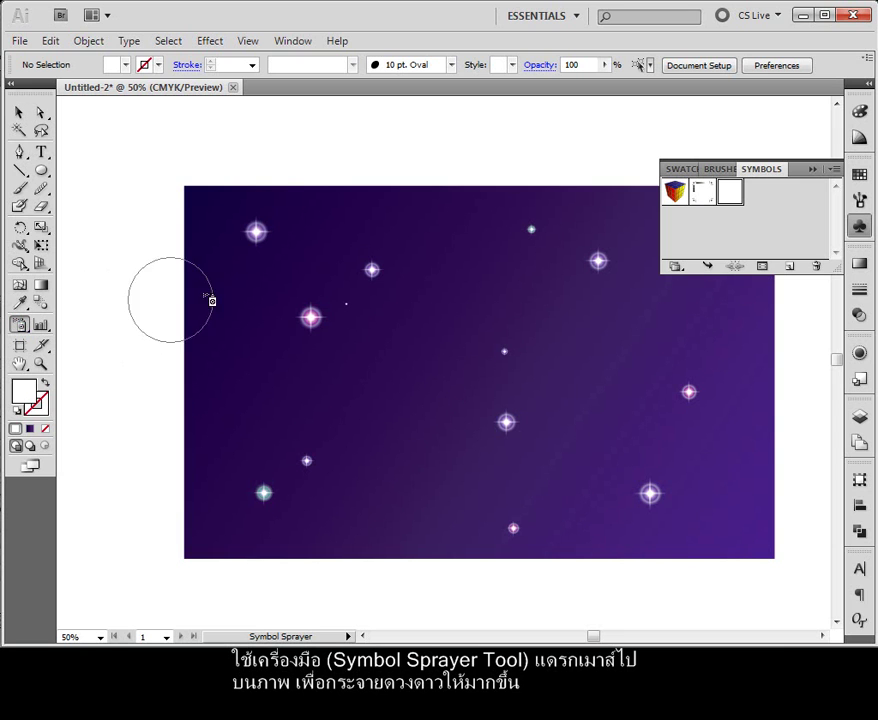
click(814, 170)
mouse_move(345, 238)
mouse_down()
mouse_move(261, 282)
mouse_move(276, 343)
mouse_move(386, 338)
mouse_move(338, 407)
mouse_move(291, 422)
mouse_move(269, 467)
mouse_move(324, 494)
mouse_move(467, 515)
mouse_move(505, 472)
mouse_move(473, 457)
mouse_move(473, 376)
mouse_move(495, 355)
mouse_move(414, 281)
mouse_move(416, 252)
mouse_move(497, 226)
mouse_move(588, 245)
mouse_move(599, 276)
mouse_move(592, 293)
mouse_move(565, 307)
mouse_move(544, 360)
mouse_move(539, 354)
mouse_move(539, 381)
mouse_move(566, 435)
mouse_up()
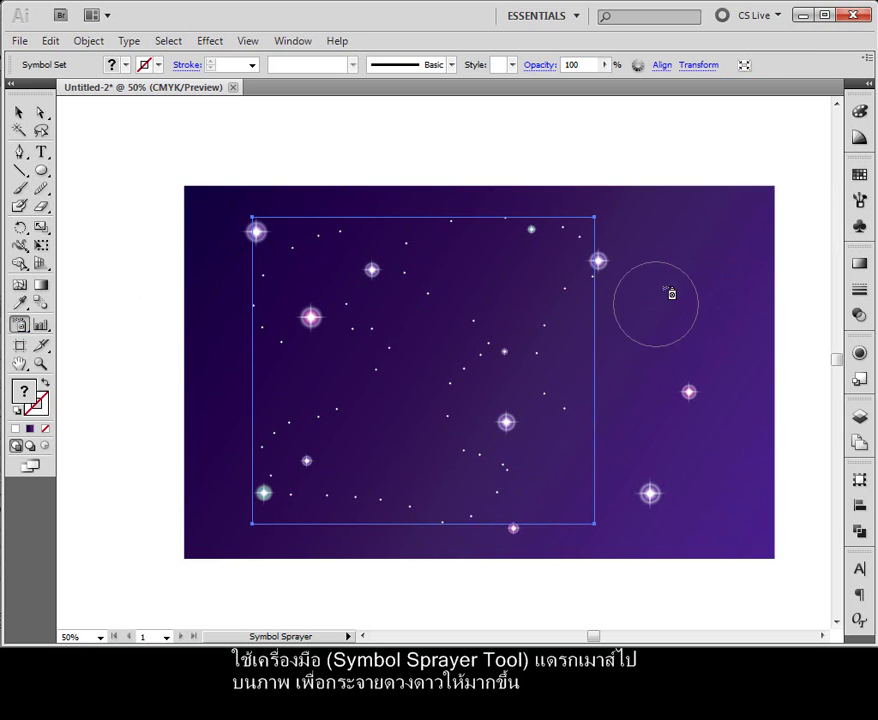
click(700, 235)
mouse_move(684, 226)
mouse_down()
mouse_move(715, 269)
mouse_move(720, 316)
mouse_move(609, 397)
mouse_move(645, 434)
mouse_move(686, 446)
mouse_move(711, 466)
mouse_move(717, 485)
mouse_move(705, 516)
mouse_move(647, 506)
mouse_up()
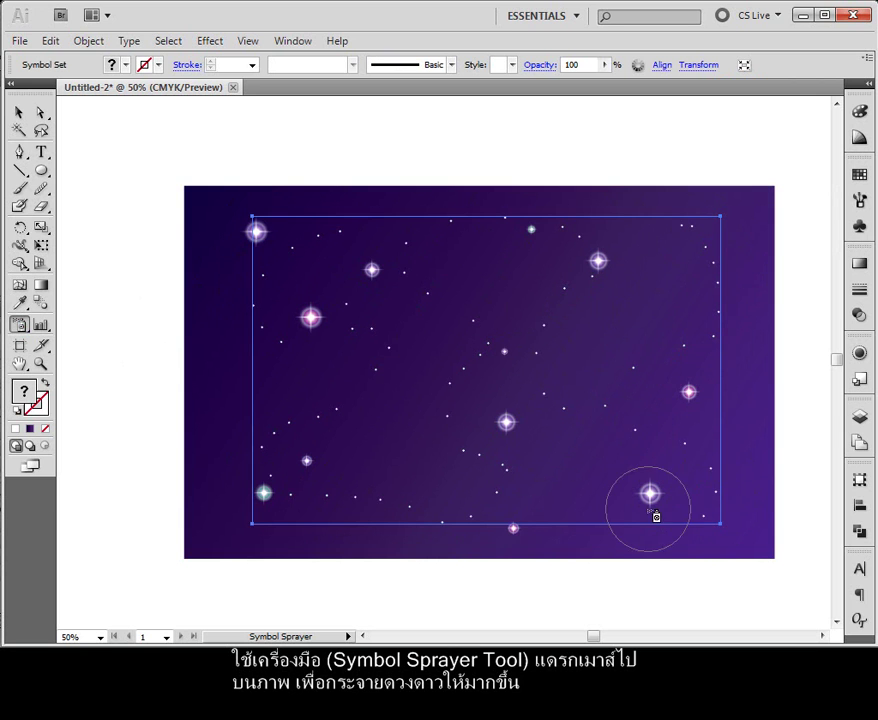
mouse_move(606, 536)
mouse_down()
mouse_move(445, 520)
mouse_move(380, 532)
mouse_move(284, 522)
mouse_move(261, 543)
mouse_move(227, 506)
mouse_move(218, 444)
mouse_move(221, 247)
mouse_move(240, 243)
mouse_up()
mouse_move(749, 231)
mouse_down()
mouse_move(768, 282)
mouse_move(741, 394)
mouse_move(746, 560)
mouse_up()
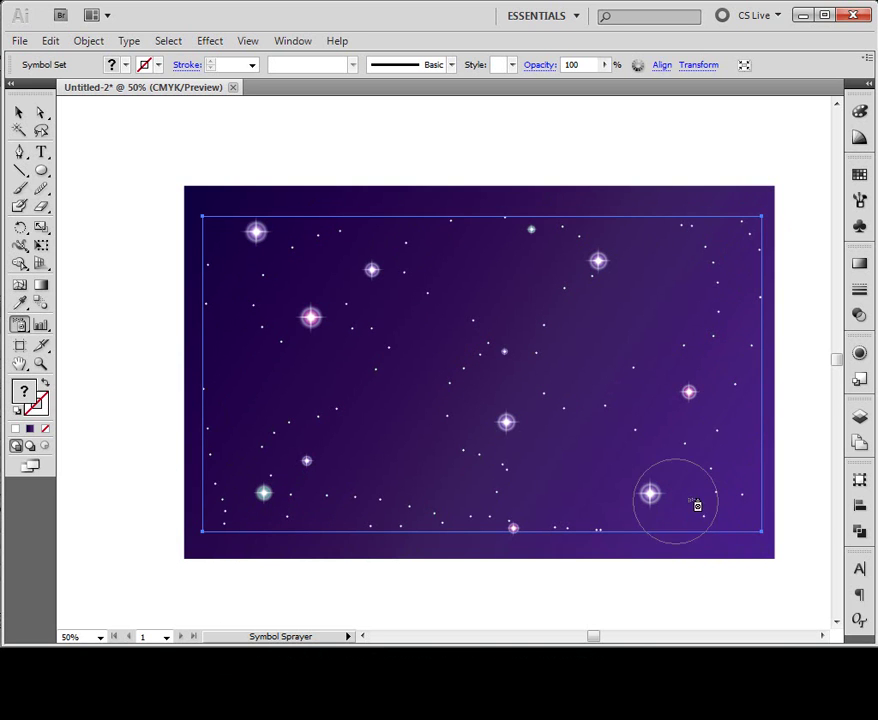
click(667, 291)
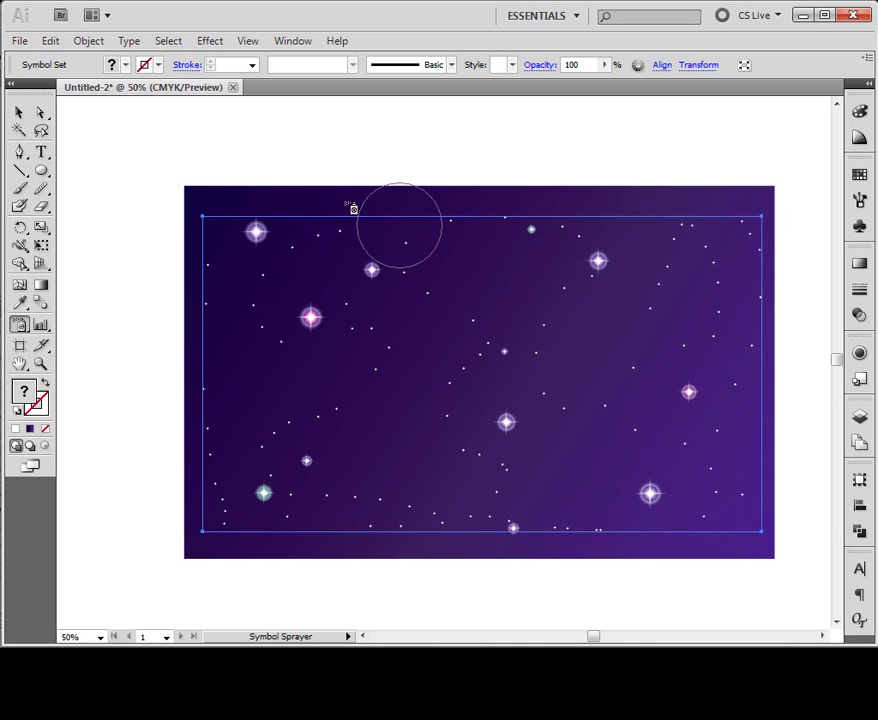
click(19, 114)
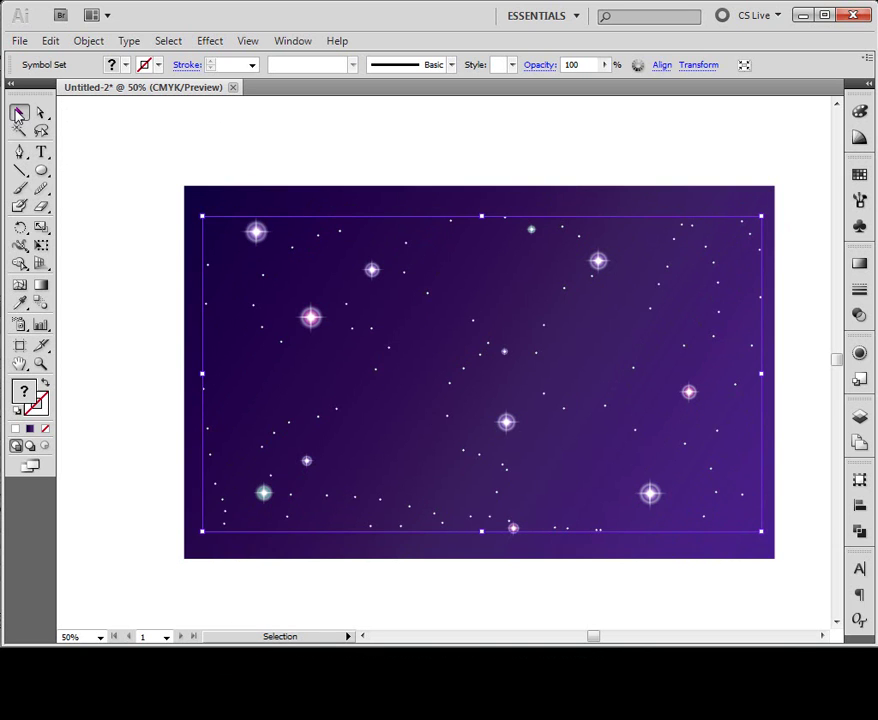
click(270, 157)
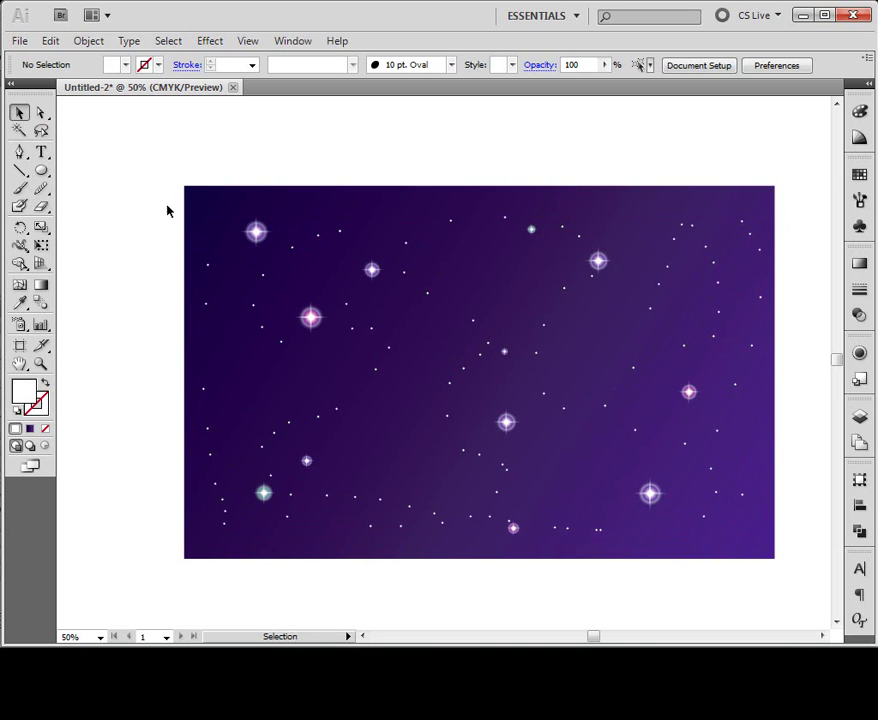
Step: Add the text "Light in Shadow" in the lower part of the sky, left of the large lower-right star
click(41, 151)
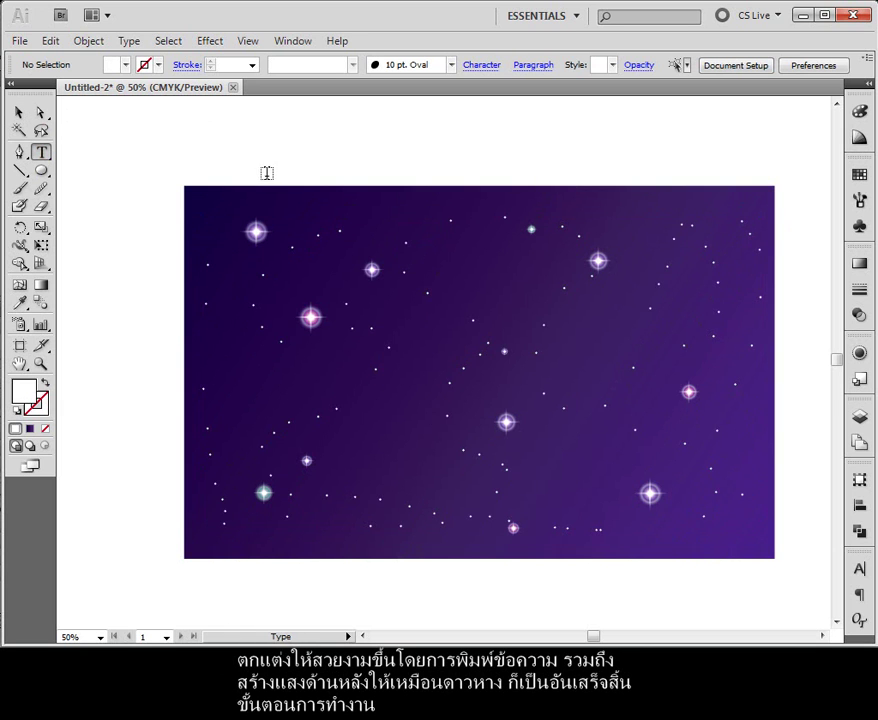
click(579, 503)
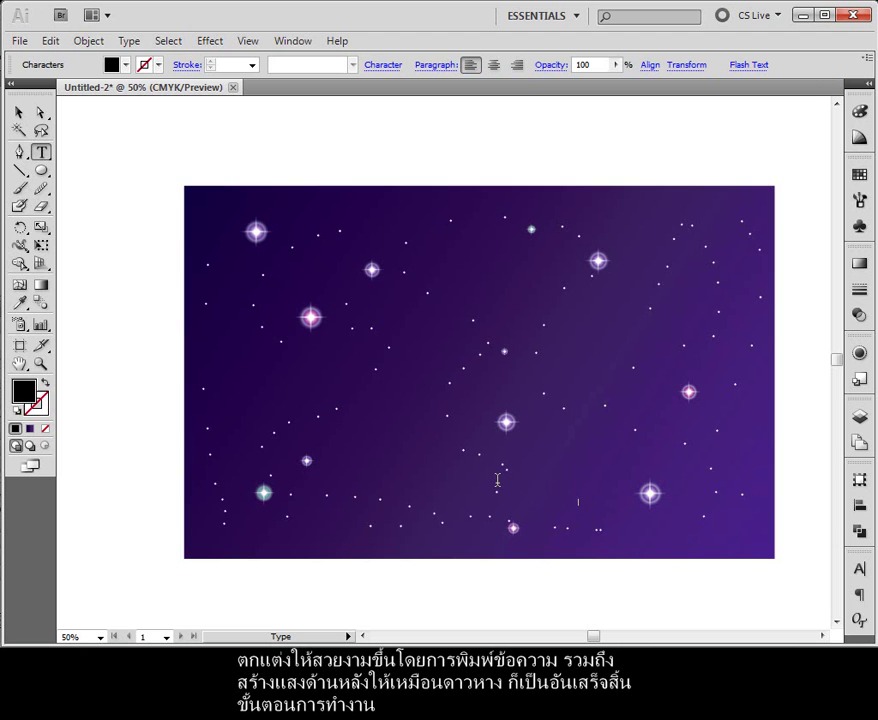
key(ctrl+plus)
key(ctrl+plus)
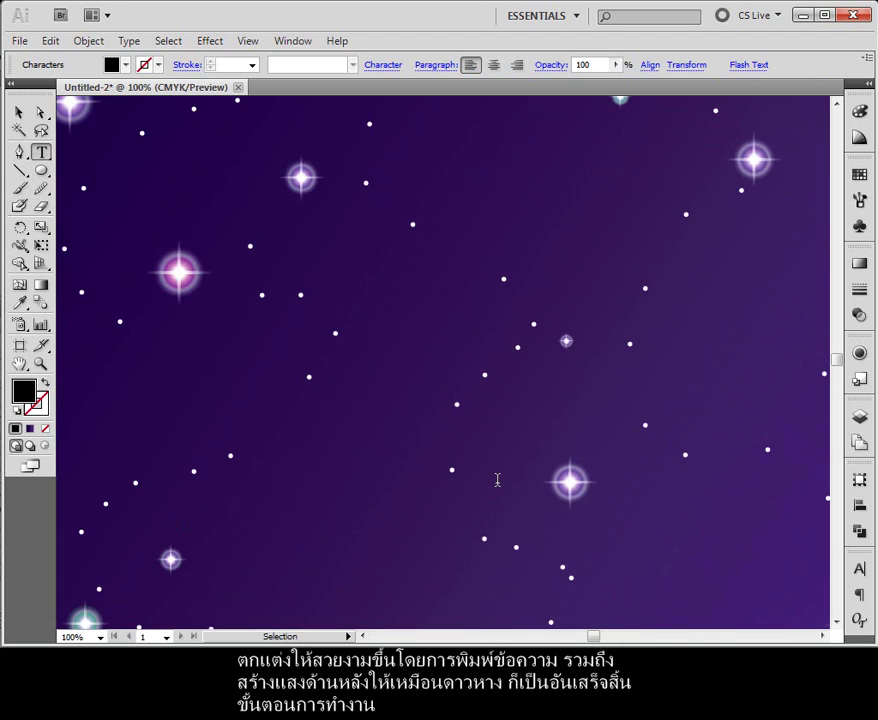
scroll(547, 466, down, 2)
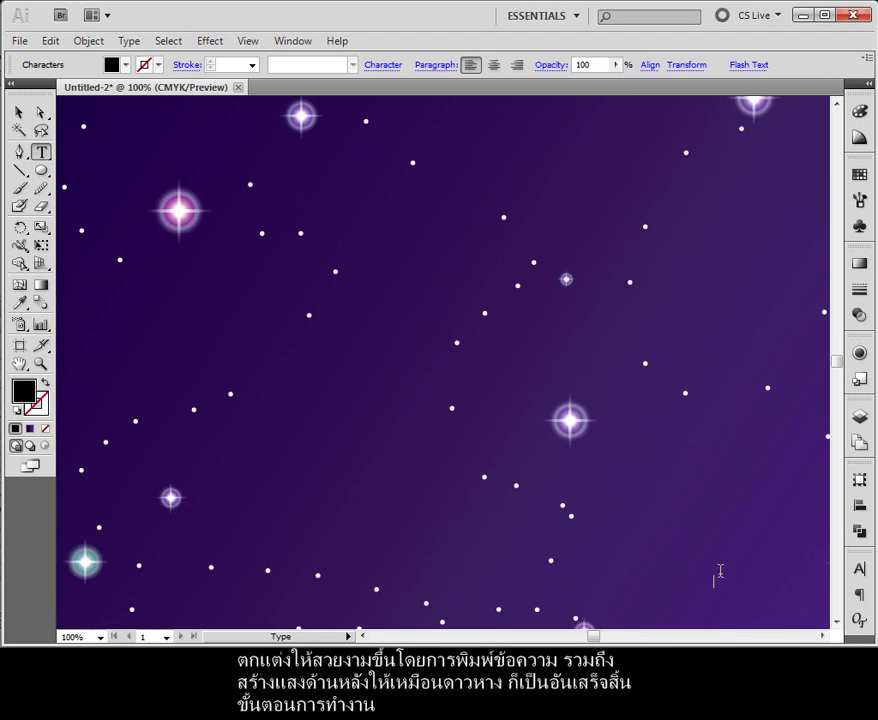
scroll(673, 546, down, 1)
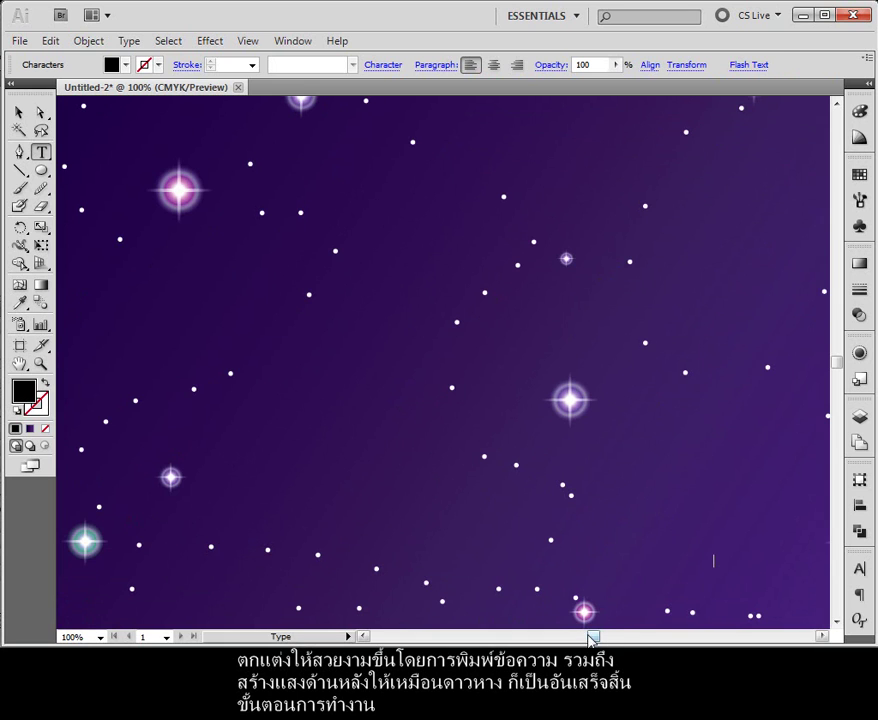
drag(588, 637, 597, 637)
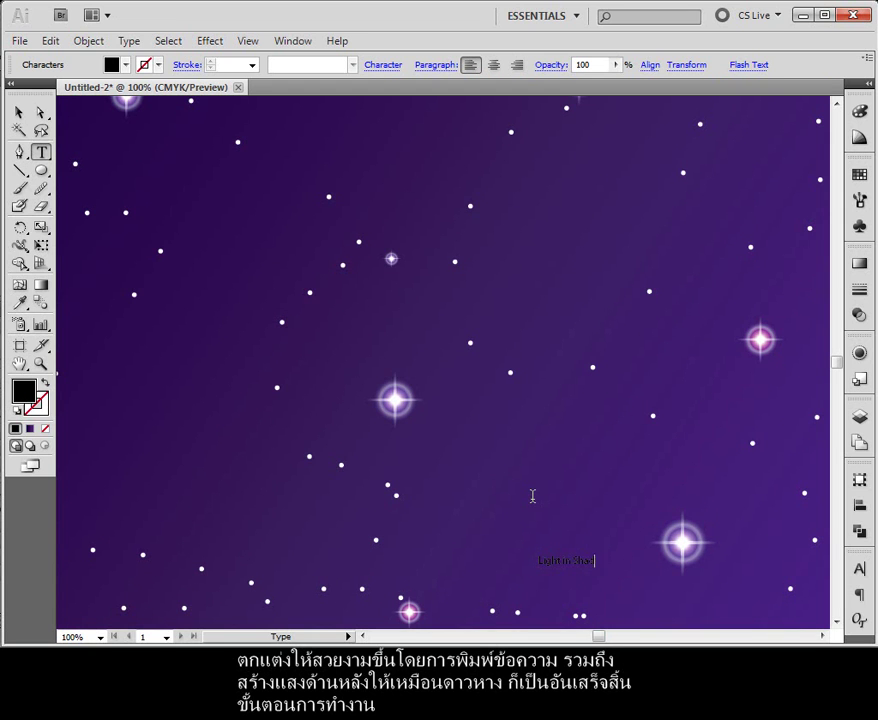
Step: Enlarge the "Light in Shadow" text to about 54 pt and set its font to Impact
click(19, 112)
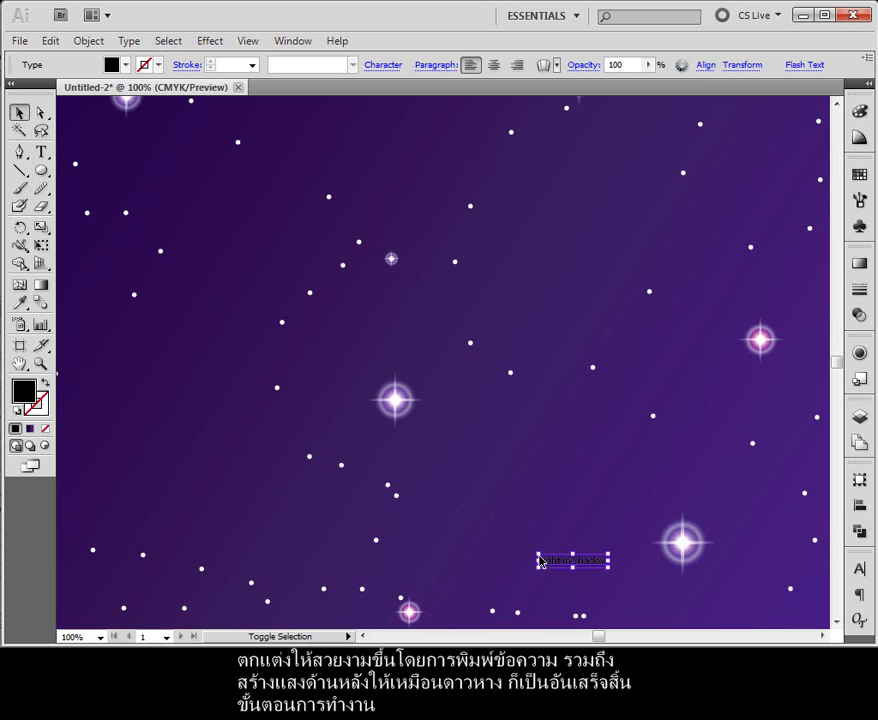
drag(538, 558, 565, 431)
key(ctrl+minus)
key(ctrl+minus)
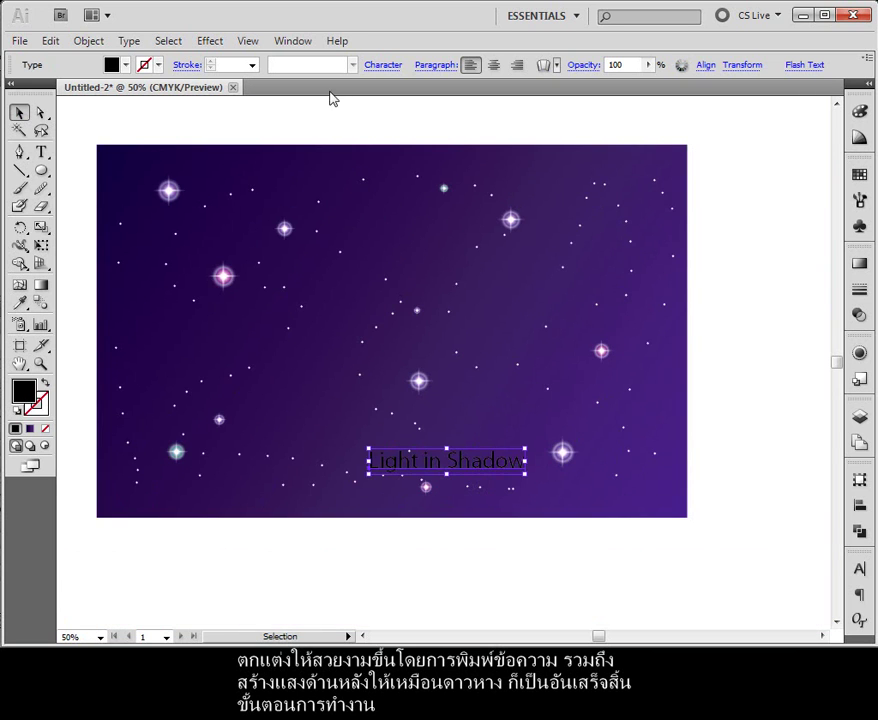
click(394, 66)
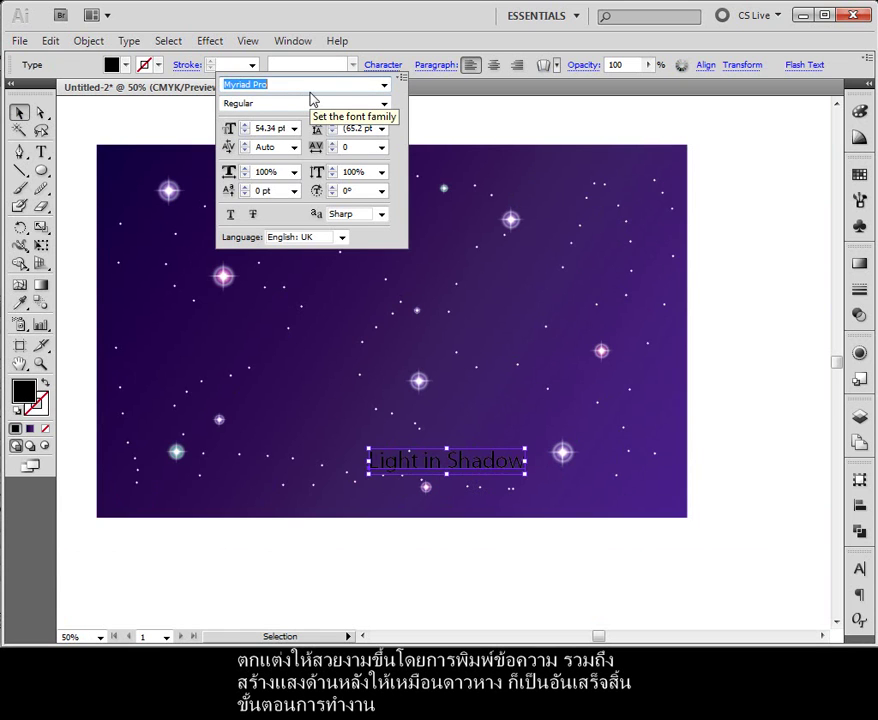
text(impact)
key(Return)
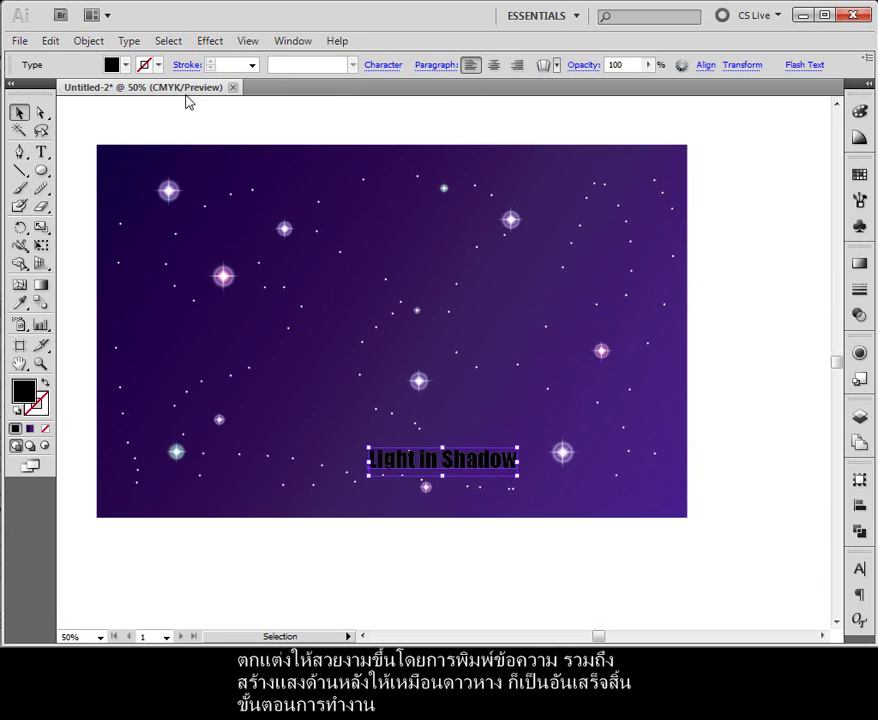
Step: Fill the "Light in Shadow" text with white and move it to the sky's lower-right corner
click(857, 117)
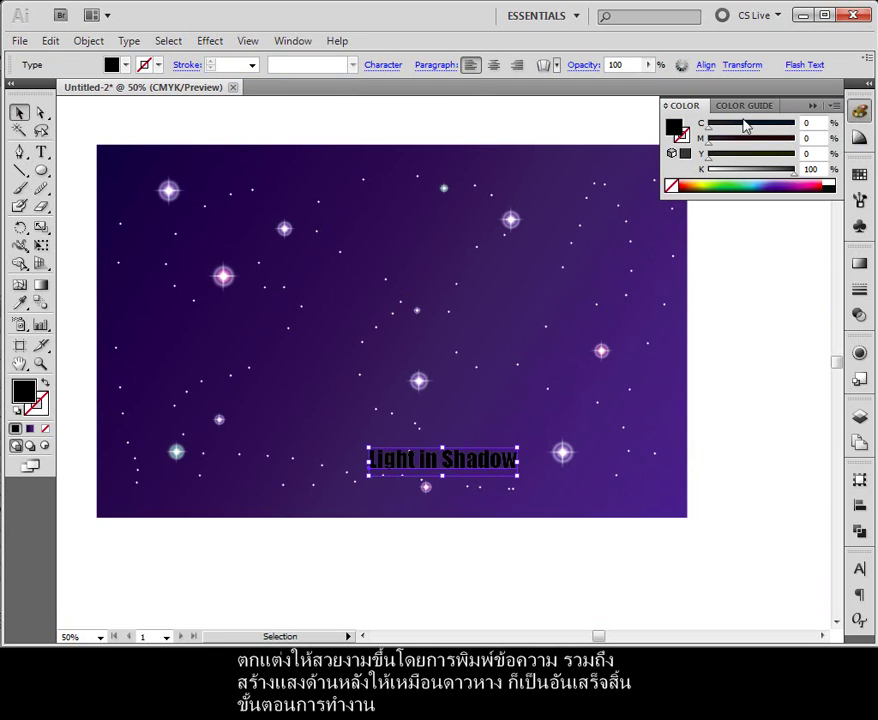
click(834, 181)
click(770, 357)
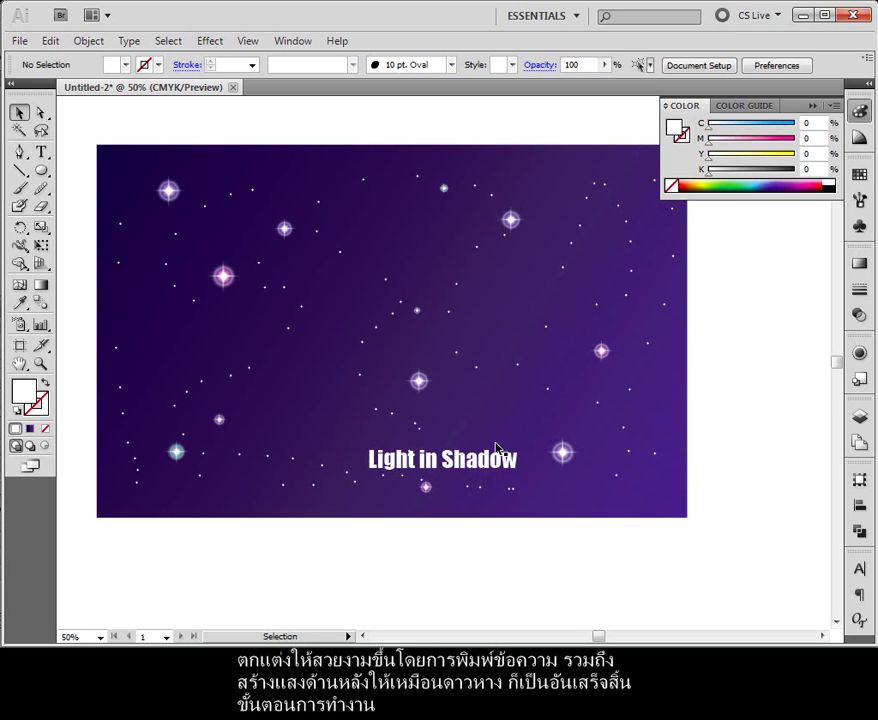
drag(504, 466, 650, 501)
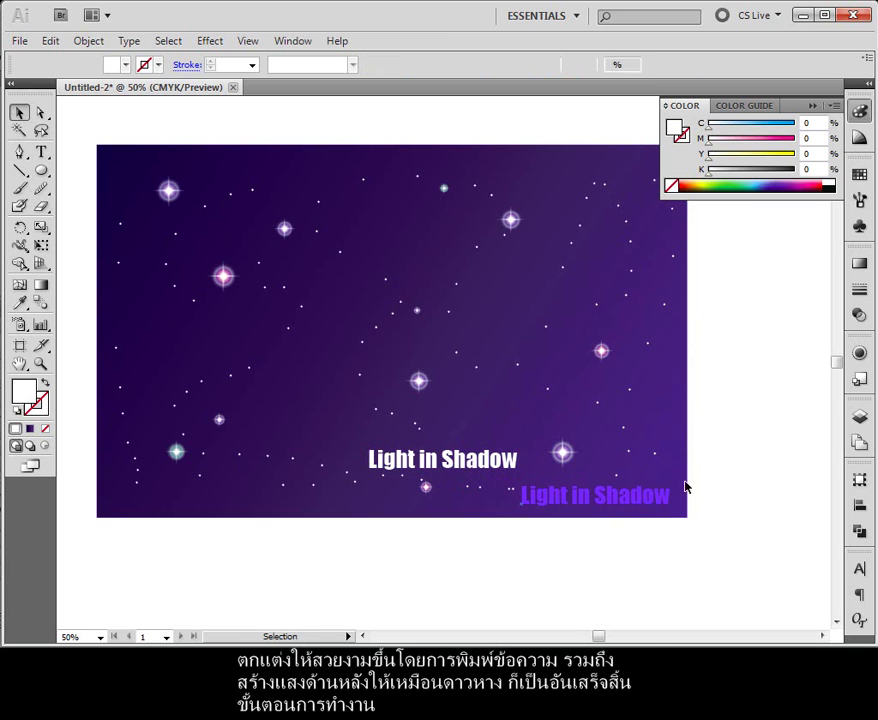
click(728, 425)
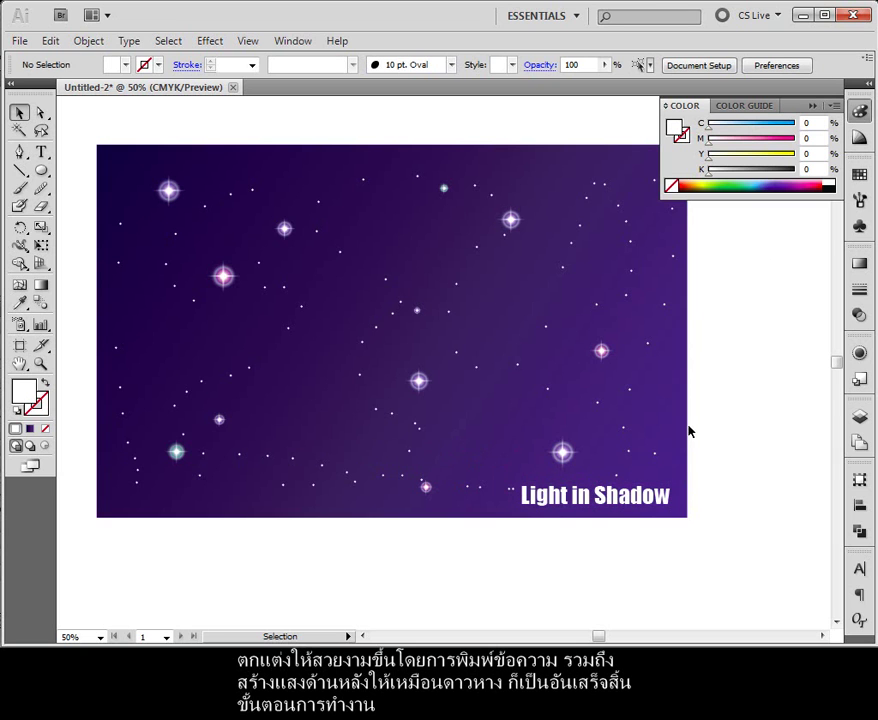
Step: Draw a thin white rectangle from just before the "Light in Shadow" text to the sky's left edge
drag(40, 176, 88, 174)
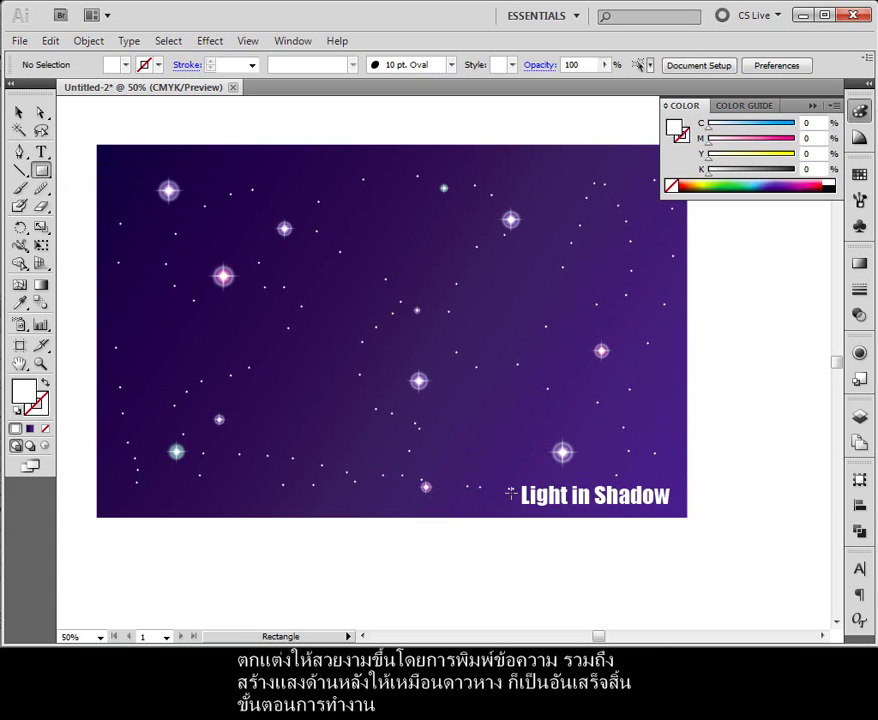
drag(510, 492, 94, 496)
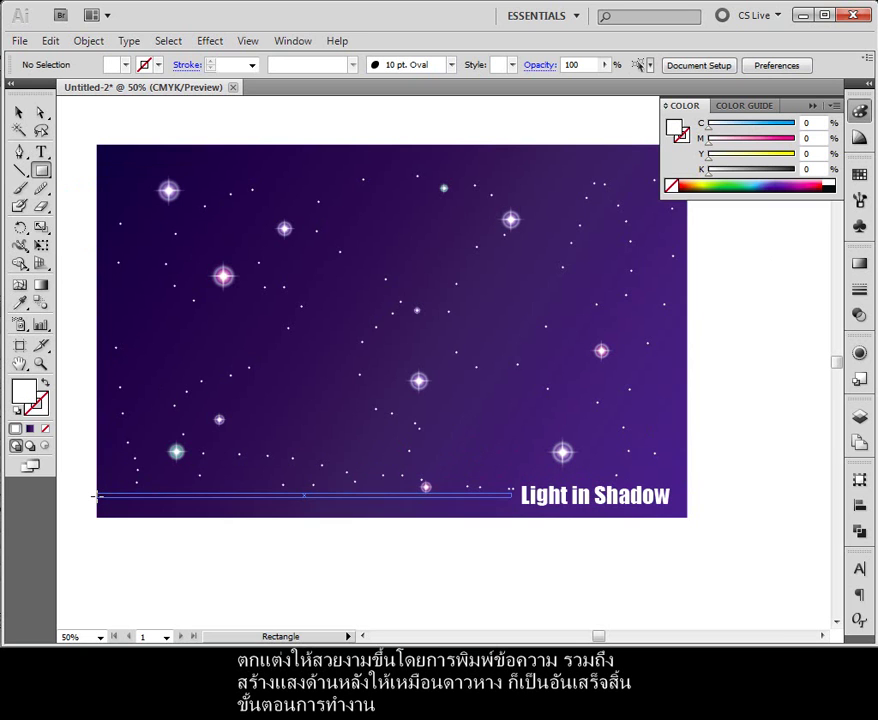
drag(94, 495, 94, 495)
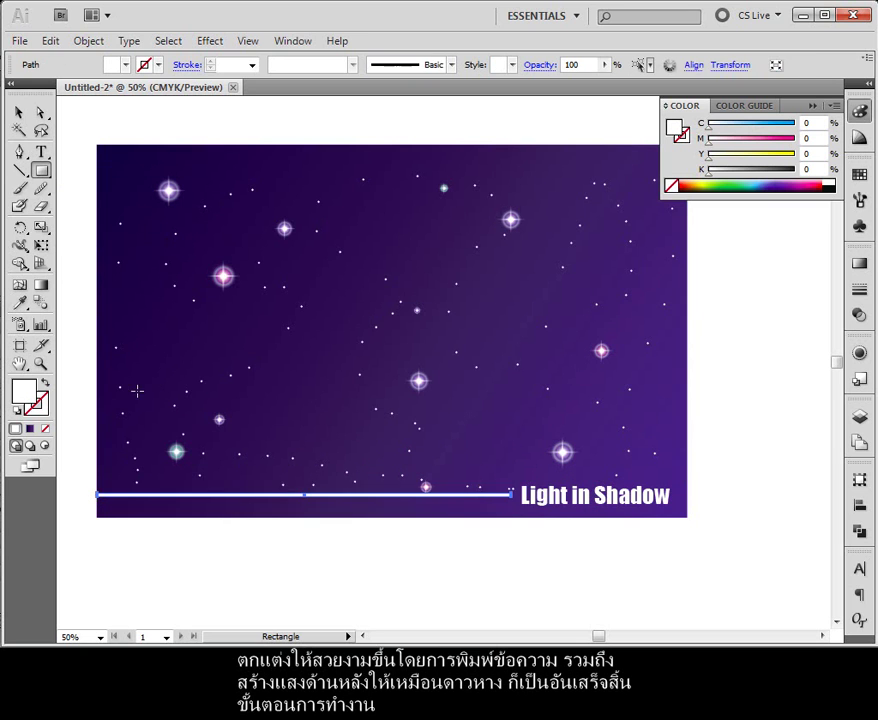
Step: Deselect the white line and add the text "Super Star" on the blank area below the sky
click(19, 112)
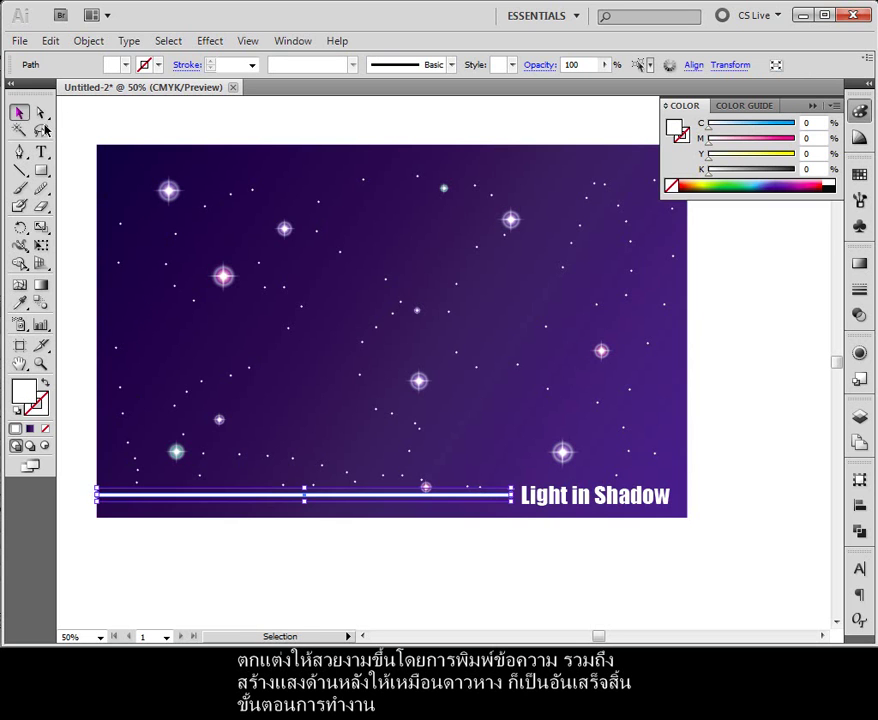
click(733, 381)
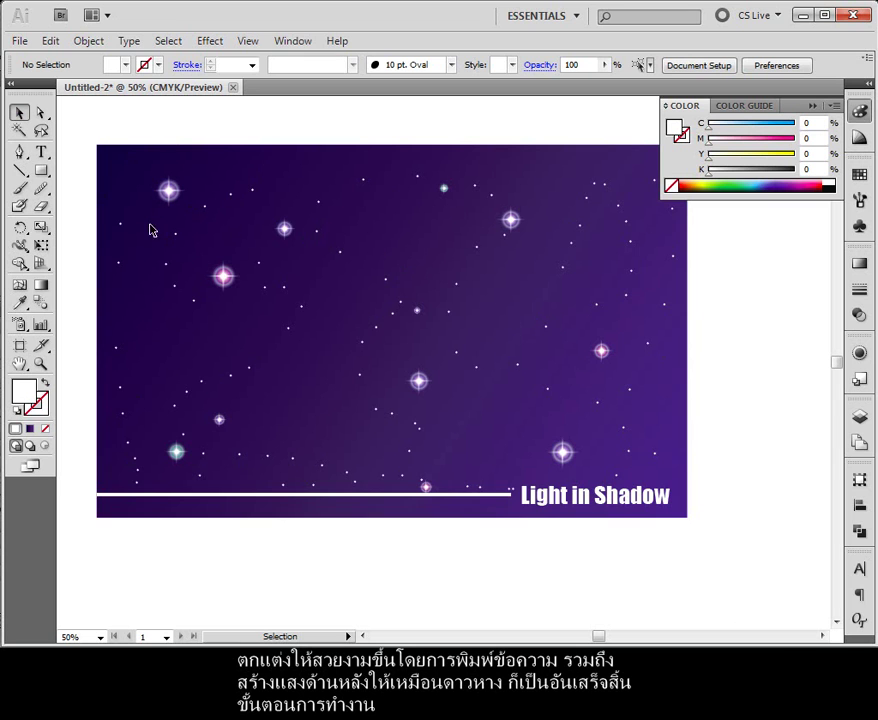
click(42, 153)
click(537, 572)
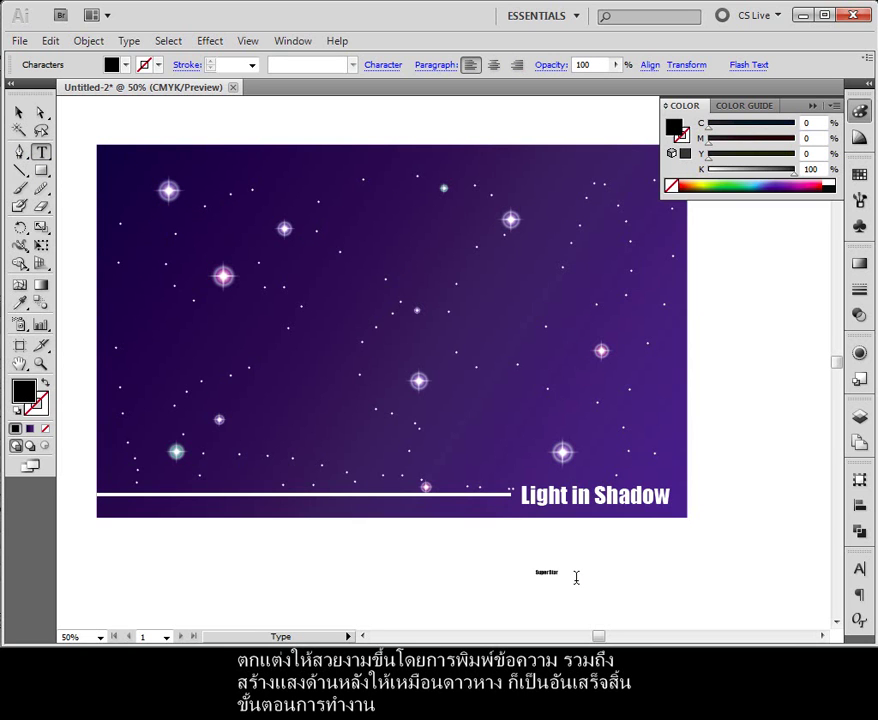
Step: Move the "Super Star" text to just above the word "Shadow" in the title and fill it with white
click(19, 112)
click(546, 571)
drag(548, 573, 337, 313)
key(ctrl+plus)
key(ctrl+plus)
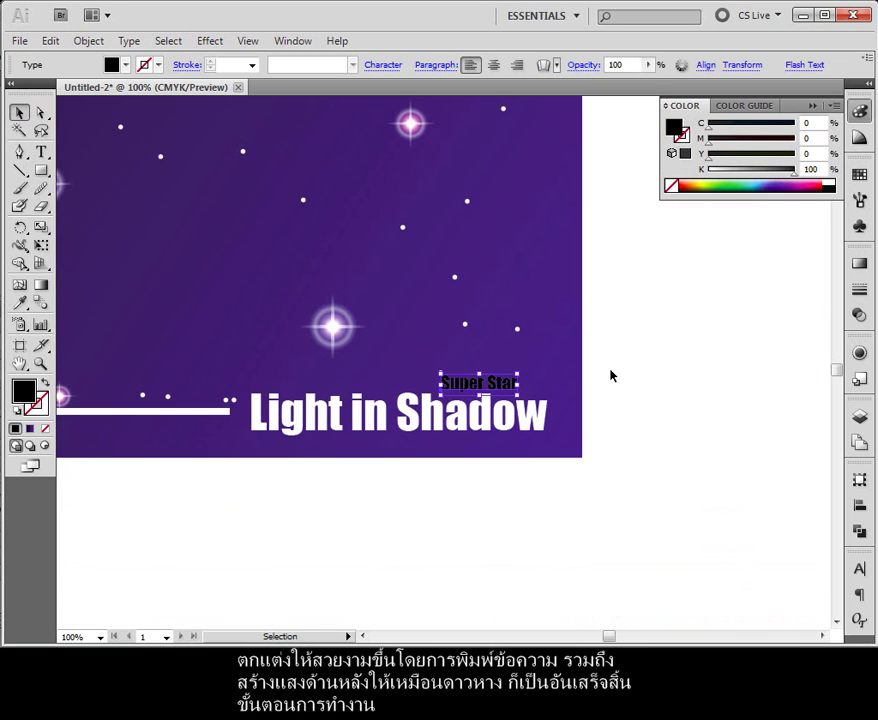
click(838, 176)
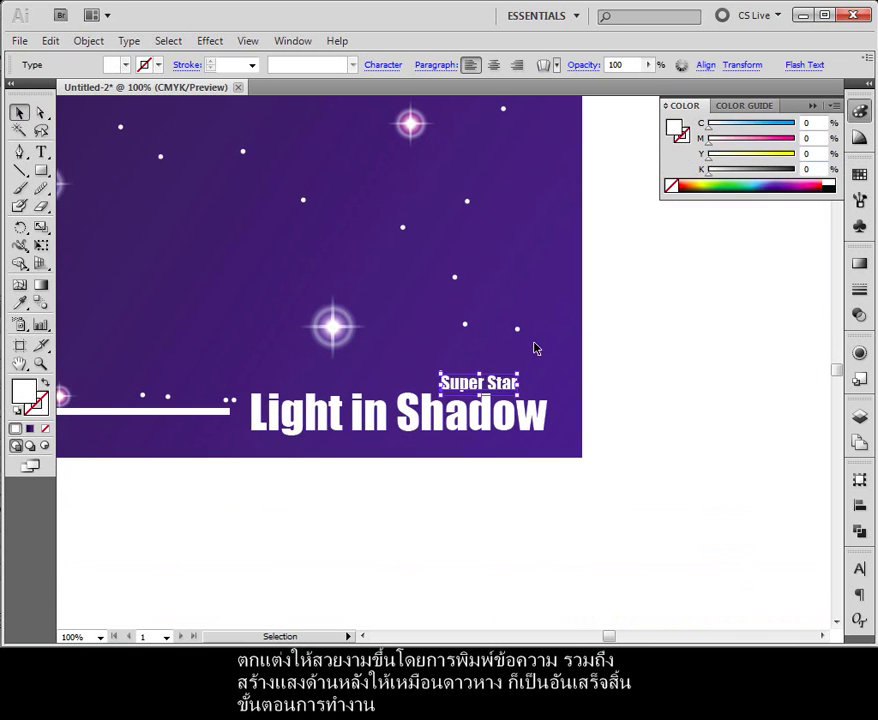
Step: Shrink the "Super Star" text and align its right edge with the end of "Shadow", resting closely above the title's last letters
click(633, 386)
drag(515, 384, 543, 388)
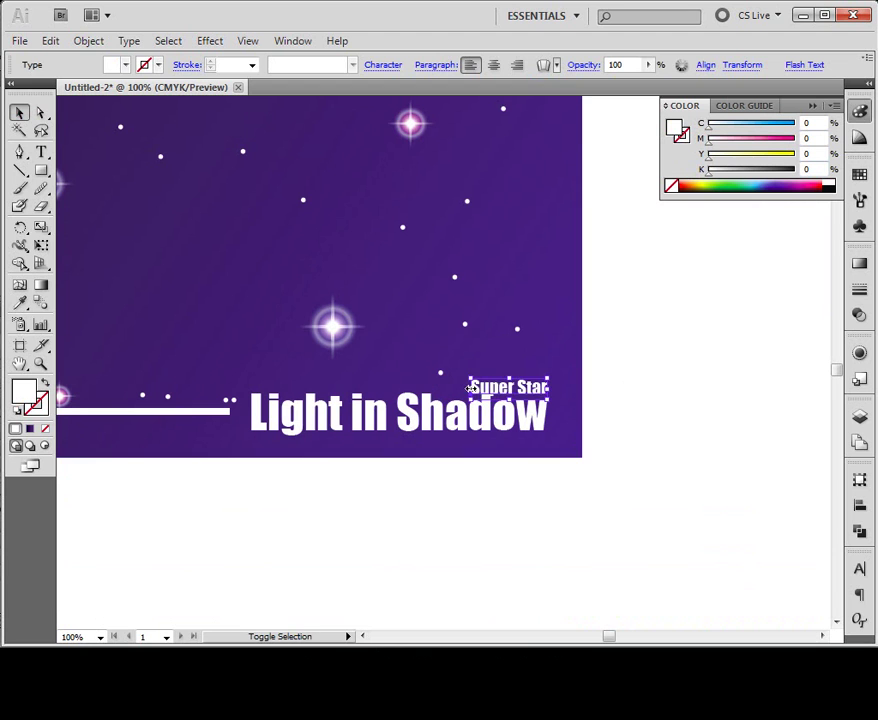
drag(470, 388, 492, 387)
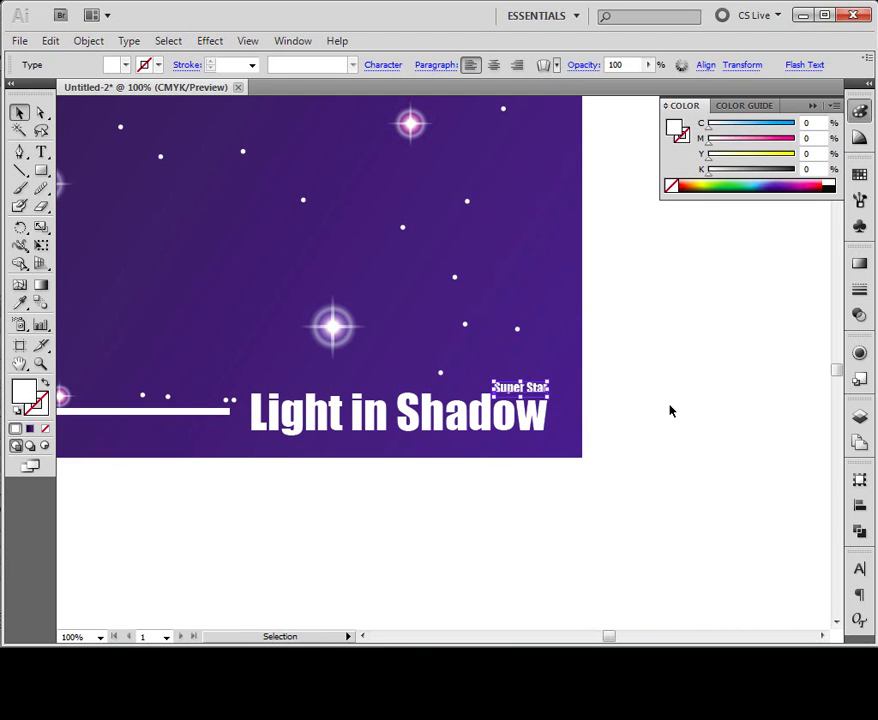
click(670, 410)
click(520, 388)
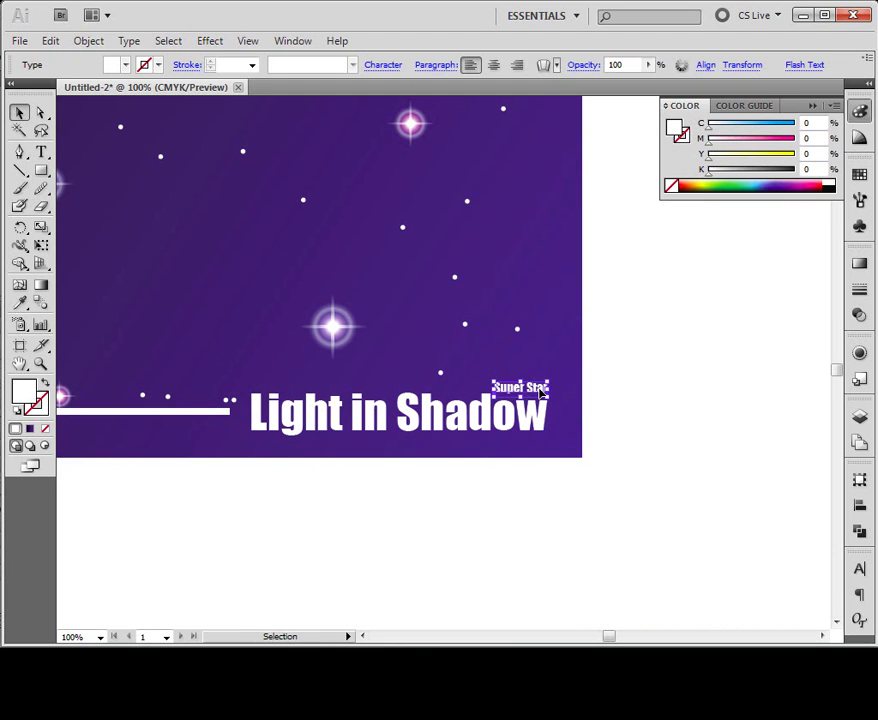
click(629, 425)
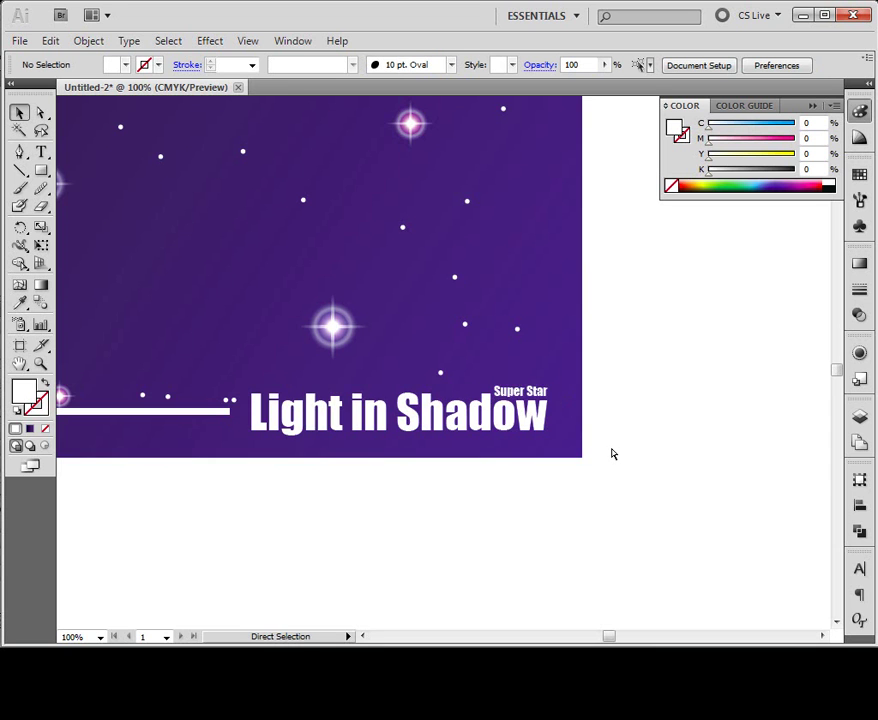
Step: Draw a white rectangle slightly larger than the sky and send it to the back as a border
key(ctrl+minus)
key(ctrl+minus)
drag(301, 337, 478, 439)
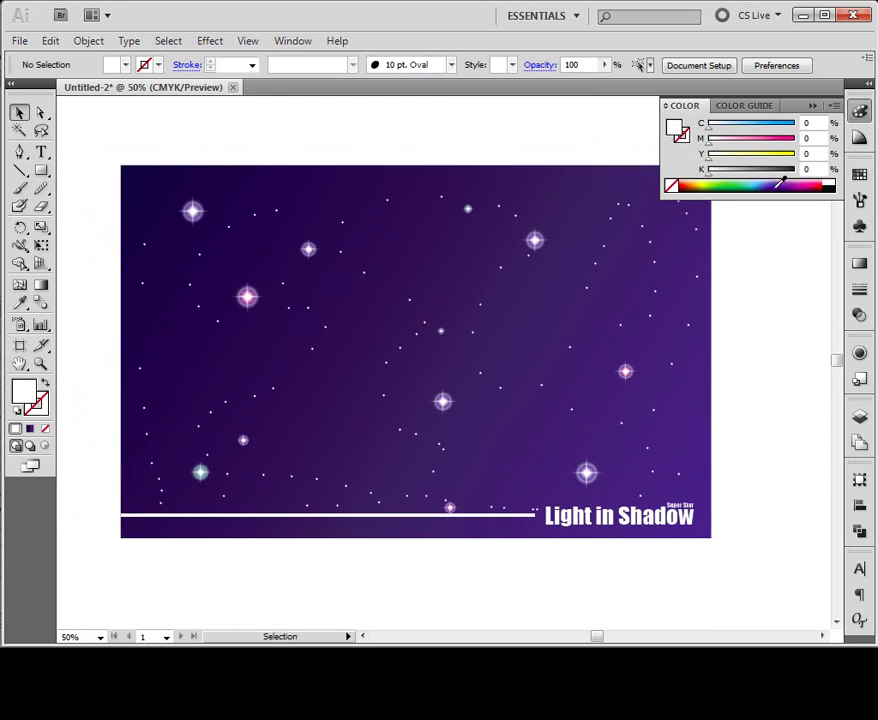
click(41, 170)
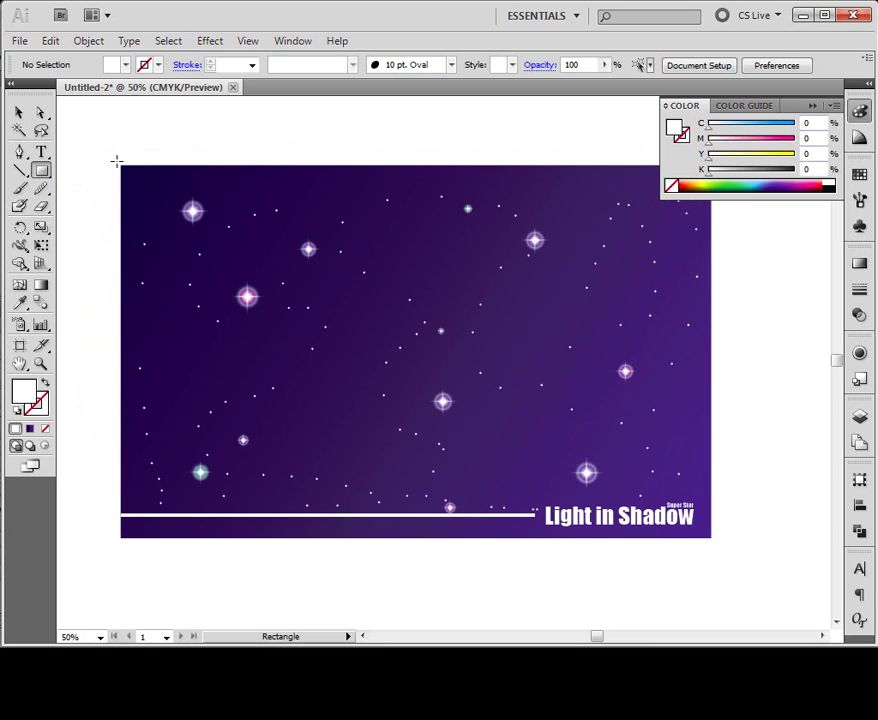
drag(116, 160, 716, 544)
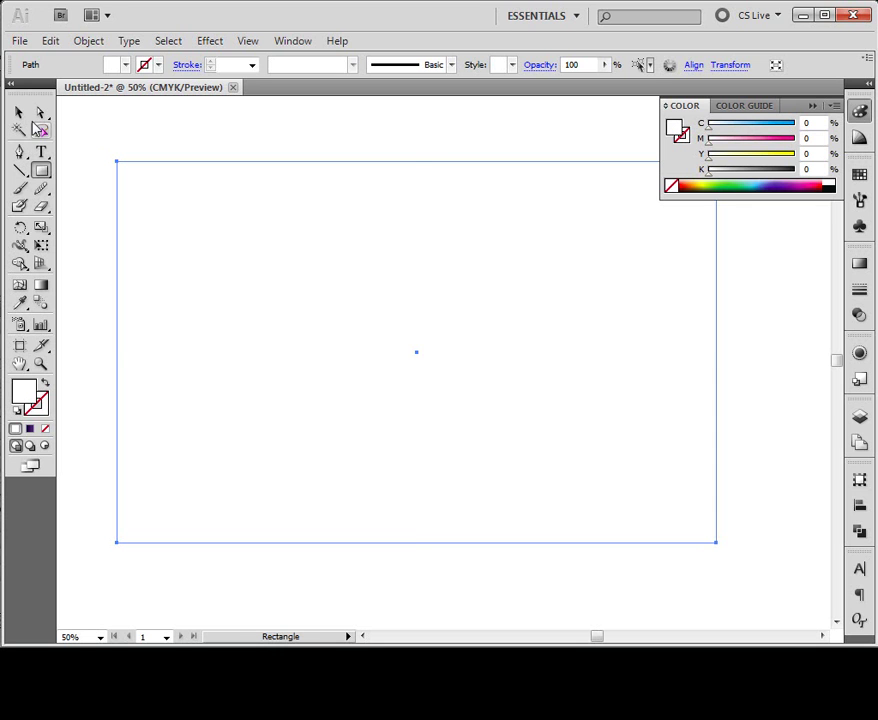
key(v)
right_click(212, 196)
mouse_move(377, 445)
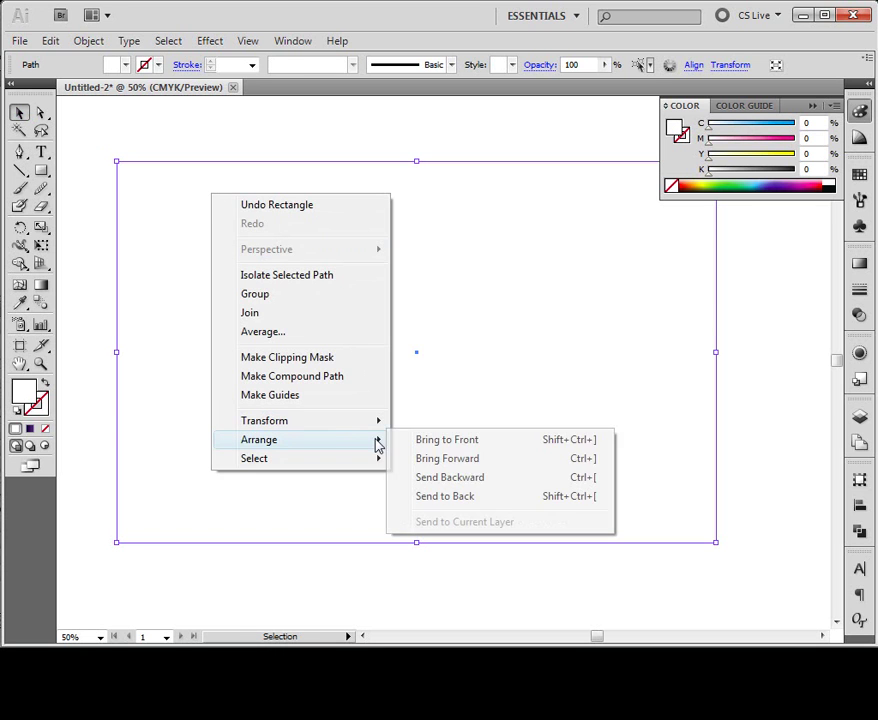
click(470, 498)
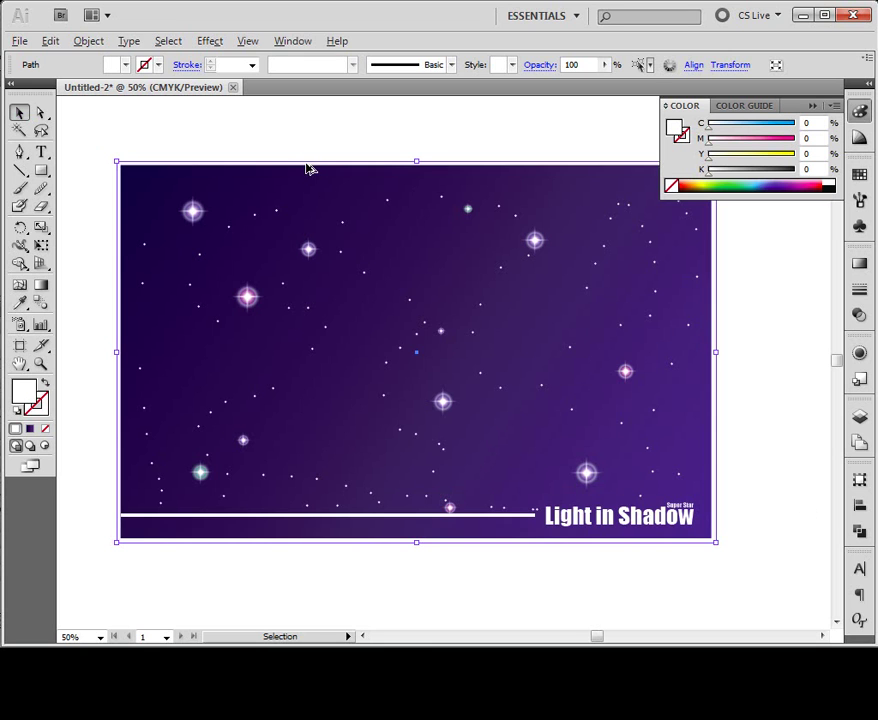
Step: Duplicate the white border rectangle slightly down and to the right, fill the copy with black, and send it to the back
drag(306, 162, 311, 170)
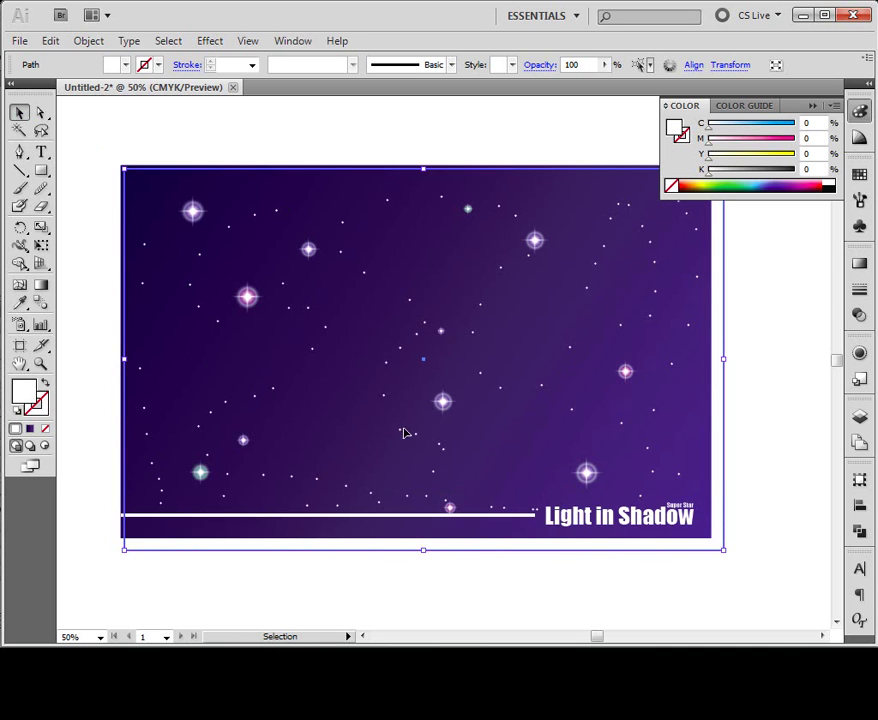
click(829, 187)
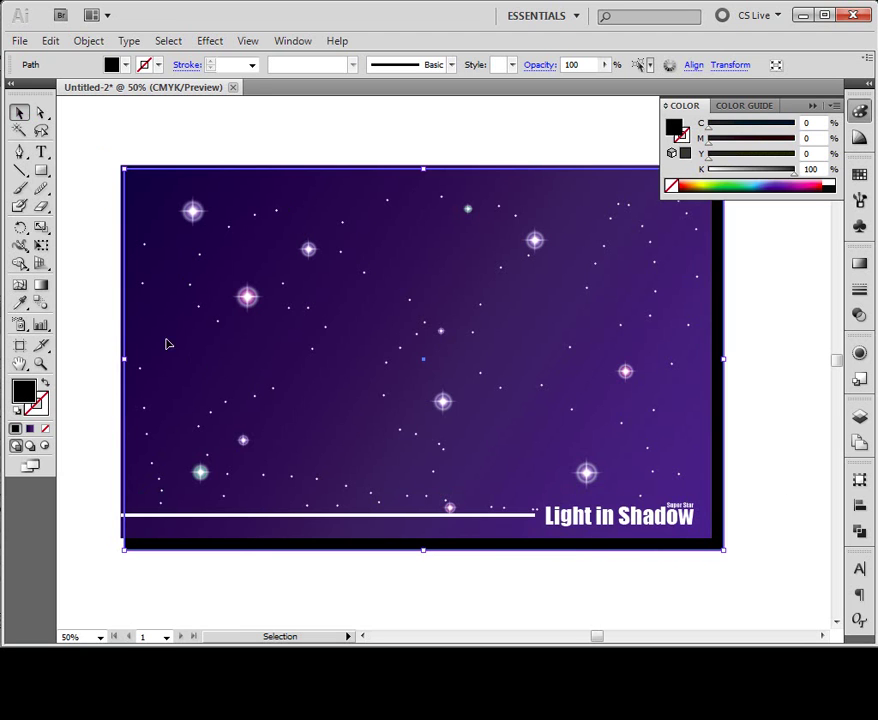
right_click(246, 549)
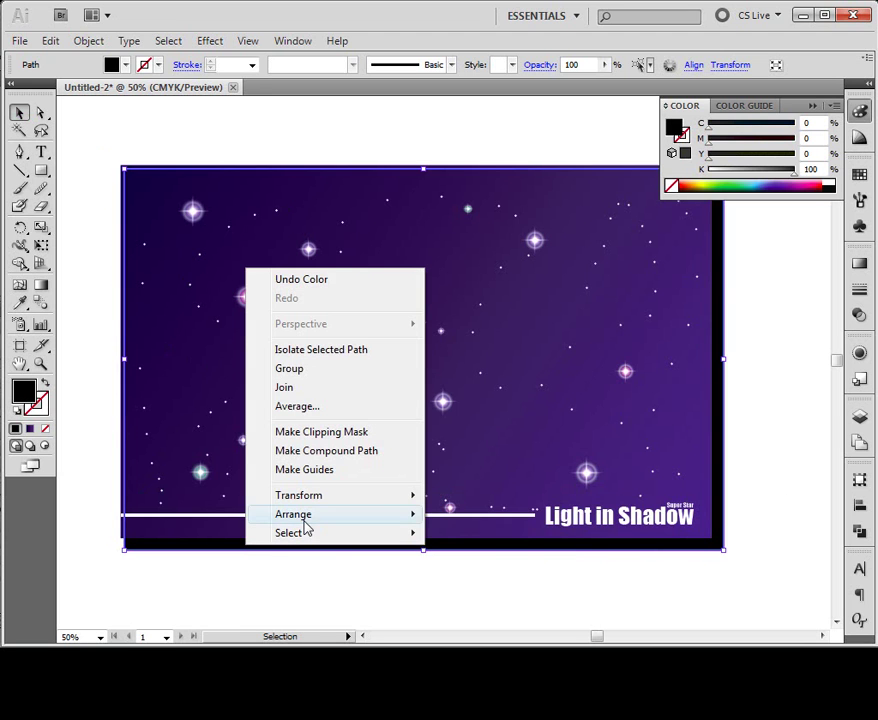
mouse_move(304, 518)
click(521, 577)
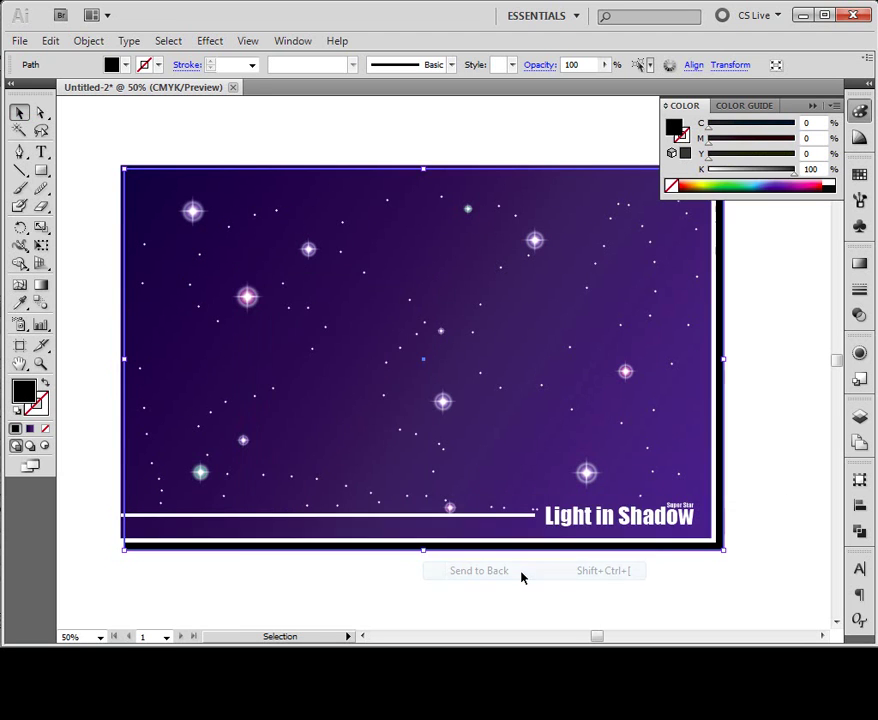
click(735, 558)
drag(727, 553, 720, 549)
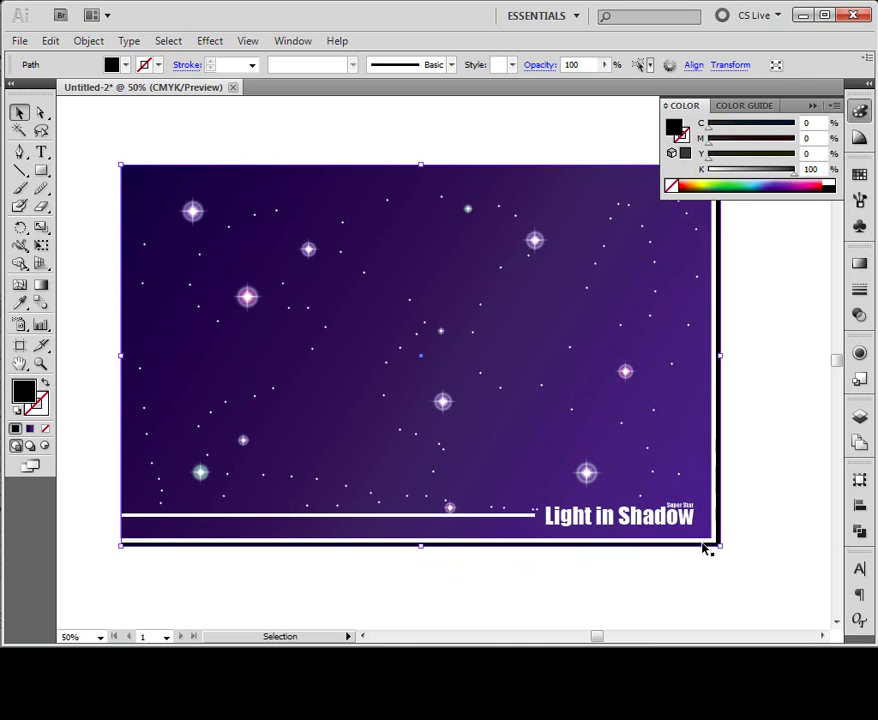
Step: Apply a Feather effect with a 0.5 cm radius to the black rectangle to make a soft shadow
click(210, 44)
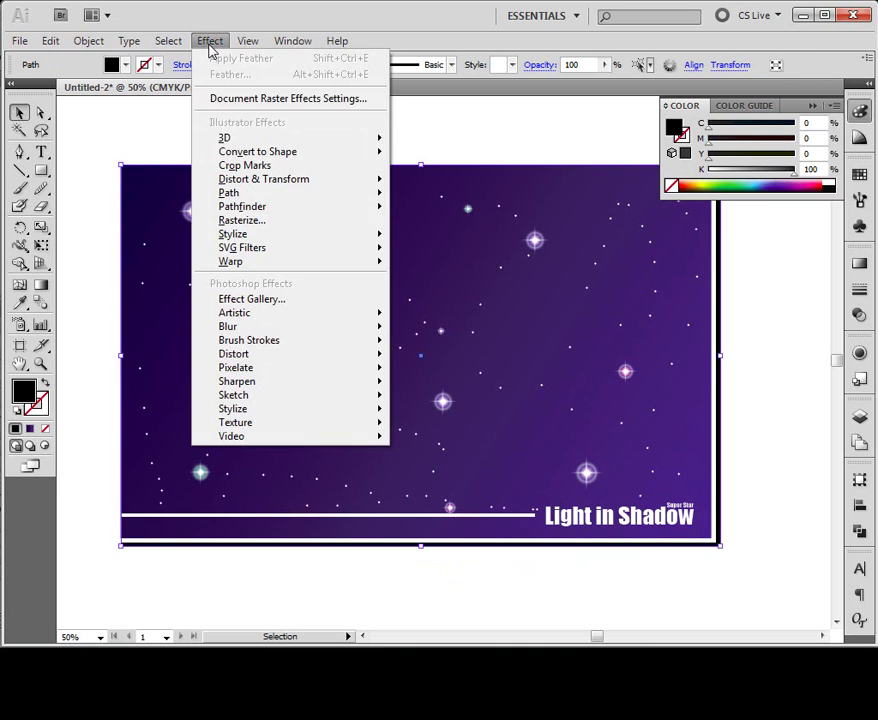
mouse_move(309, 243)
click(432, 256)
click(601, 309)
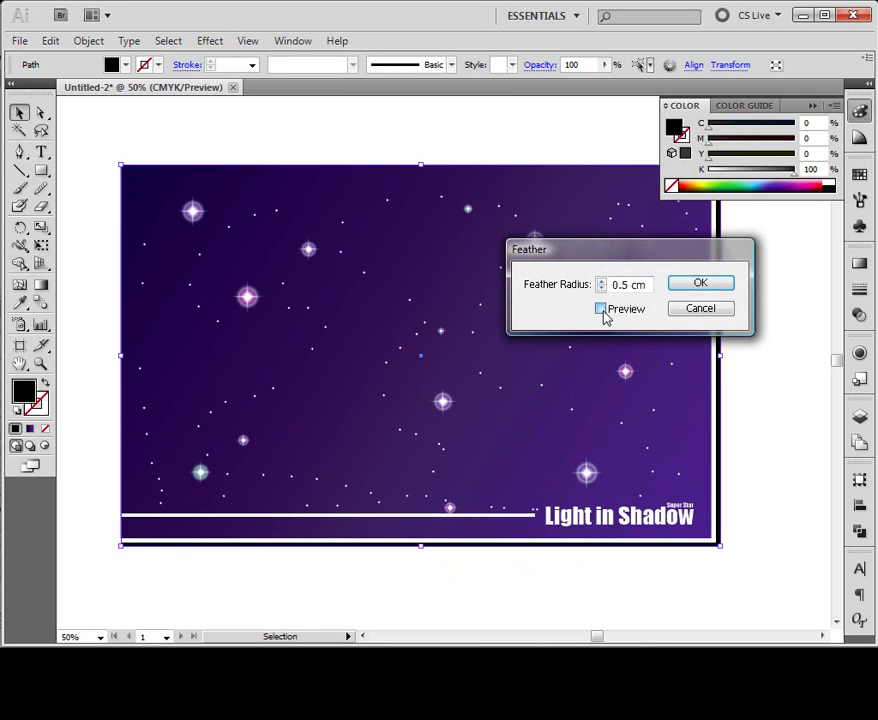
click(705, 285)
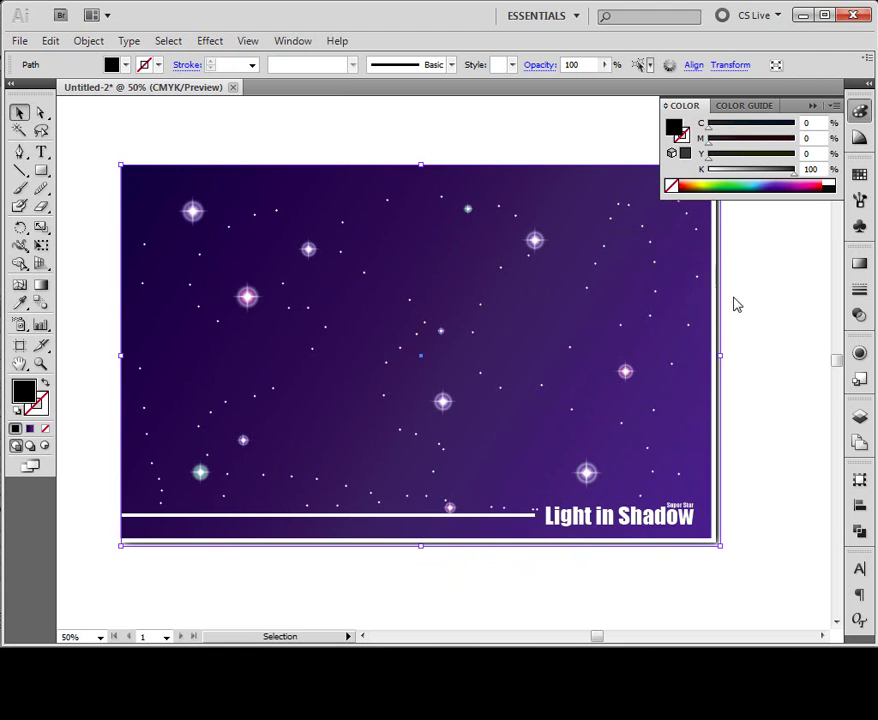
click(813, 105)
click(733, 421)
Step: Isolate the group of the large star near the sky's centre and place a copy of its vertical ray to its upper right
drag(496, 400, 514, 394)
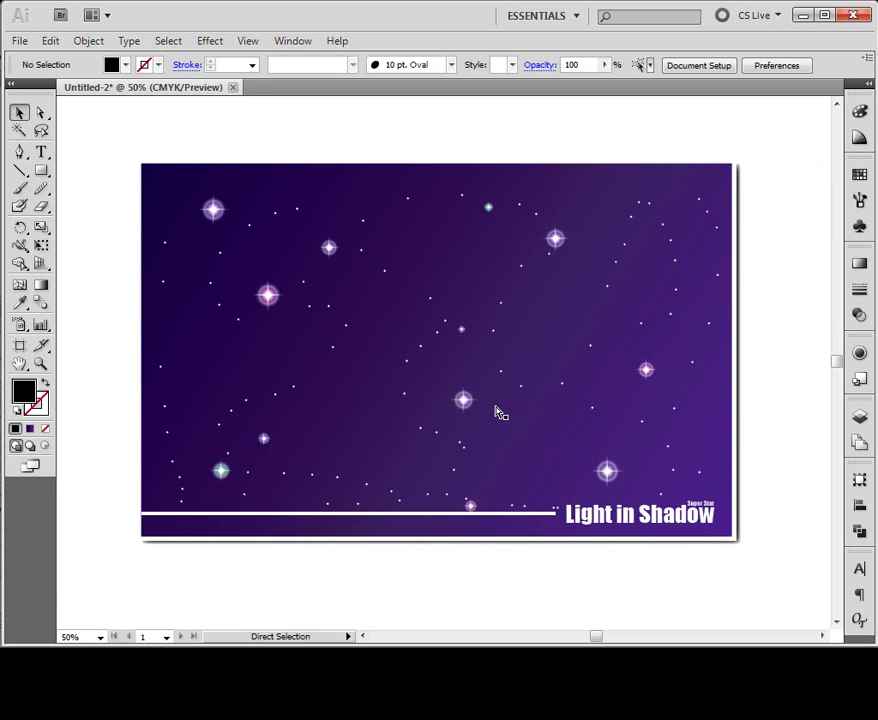
key(ctrl+plus)
key(ctrl+plus)
key(ctrl+plus)
drag(496, 405, 455, 368)
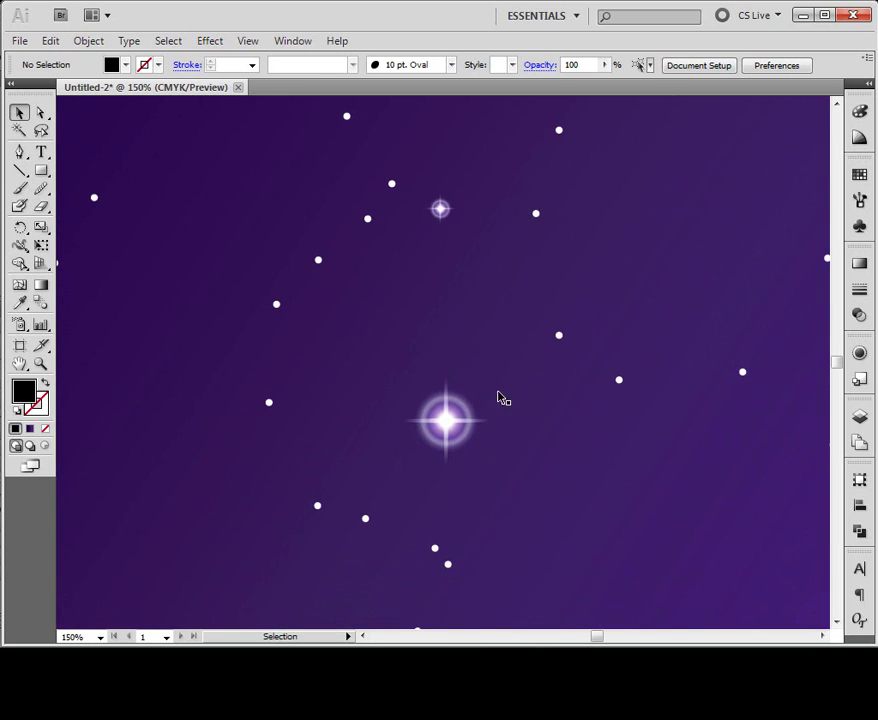
click(446, 403)
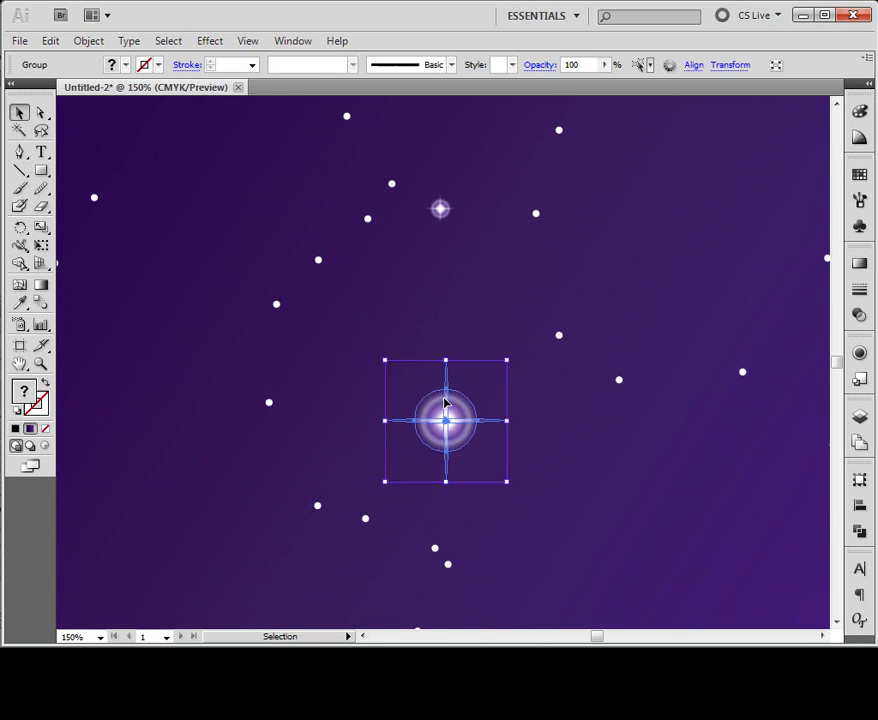
double_click(446, 403)
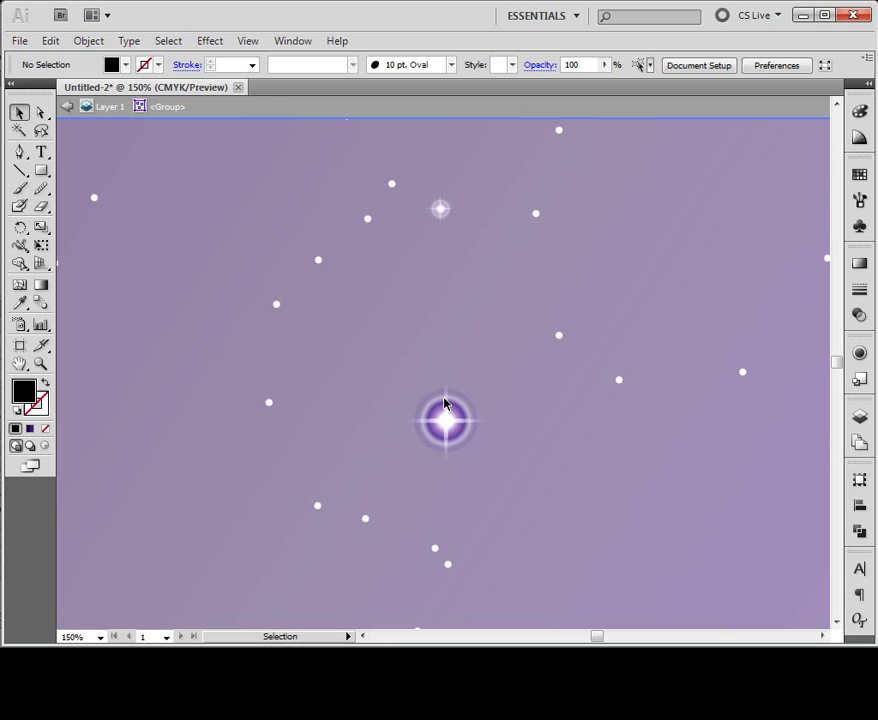
click(445, 403)
key(ctrl+plus)
click(446, 403)
drag(449, 416, 497, 332)
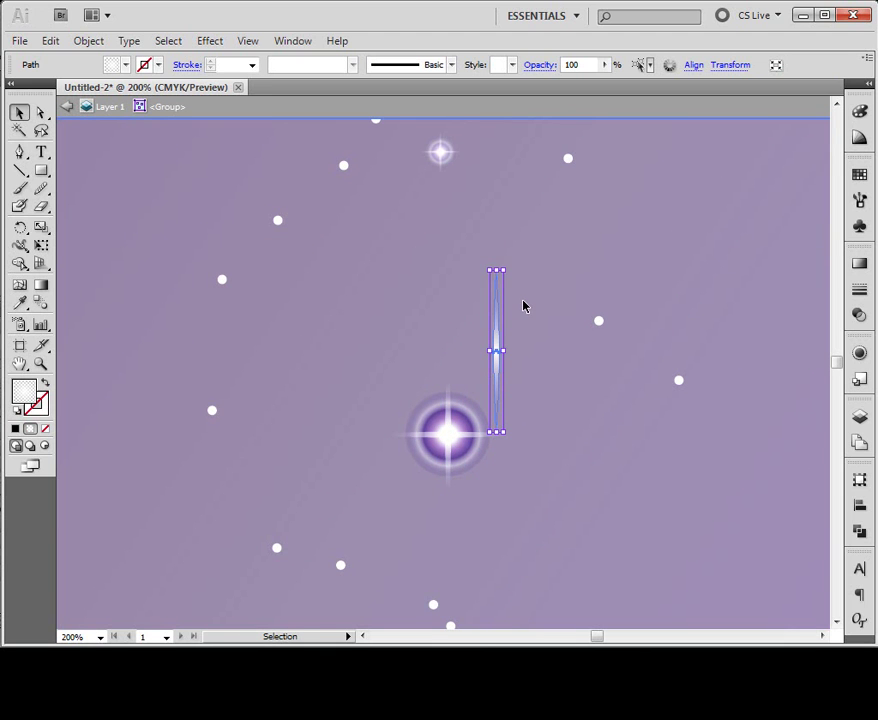
Step: Shorten the copied ray to about half its length by moving its bottom anchor point up
key(a)
click(497, 435)
drag(497, 437, 496, 356)
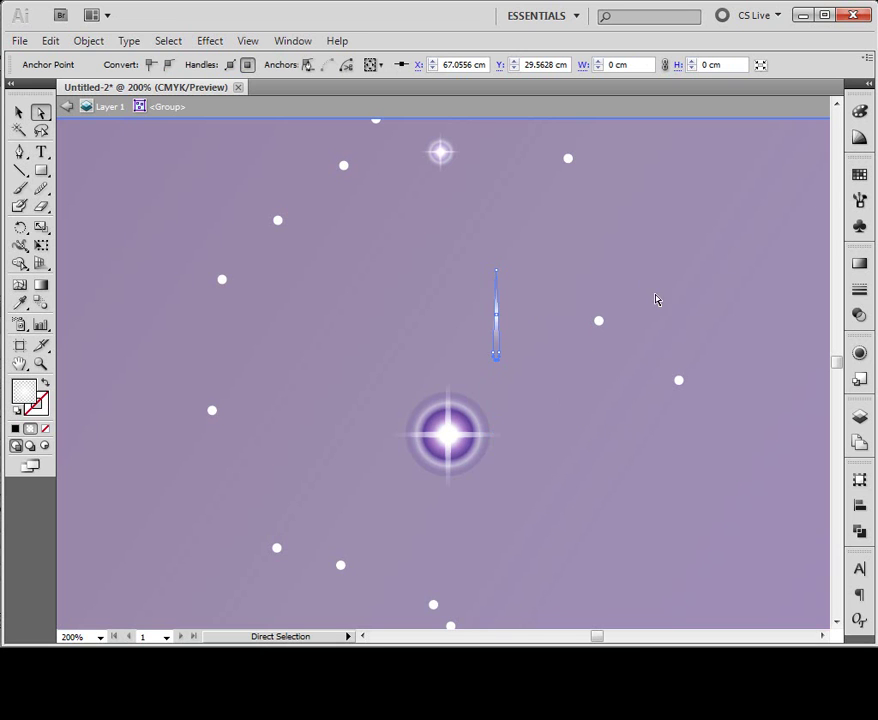
Step: Change the shortened ray's gradient to Linear and run it vertically at 90° from the bottom to the tip
click(857, 266)
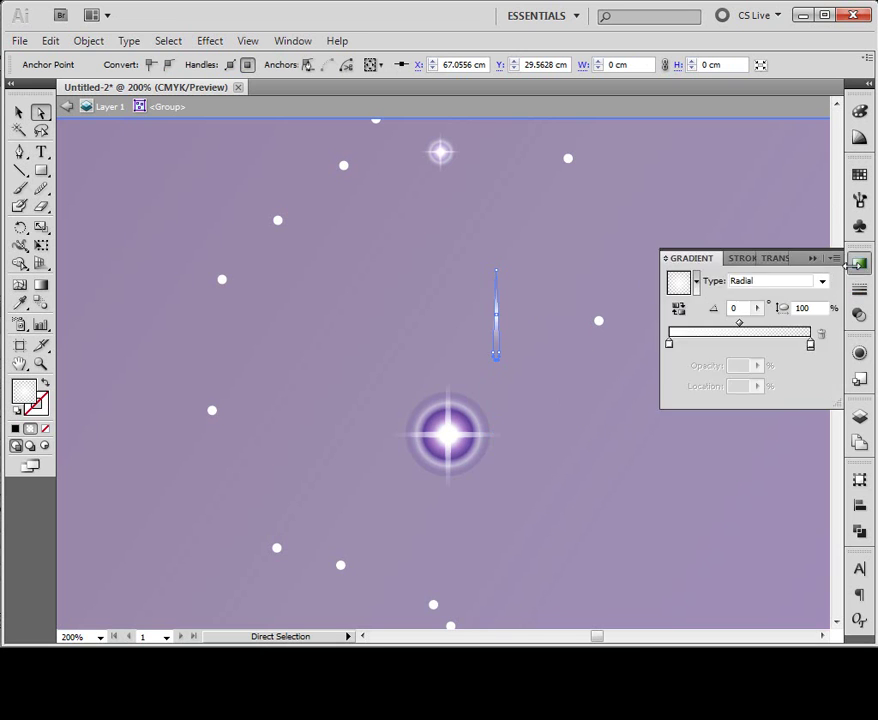
click(792, 284)
click(785, 309)
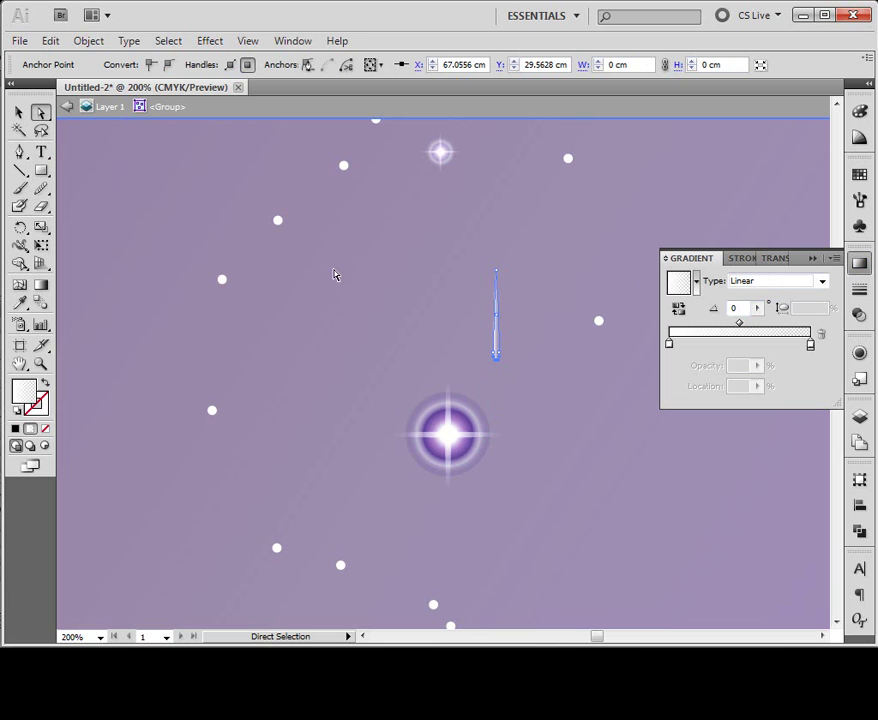
click(42, 285)
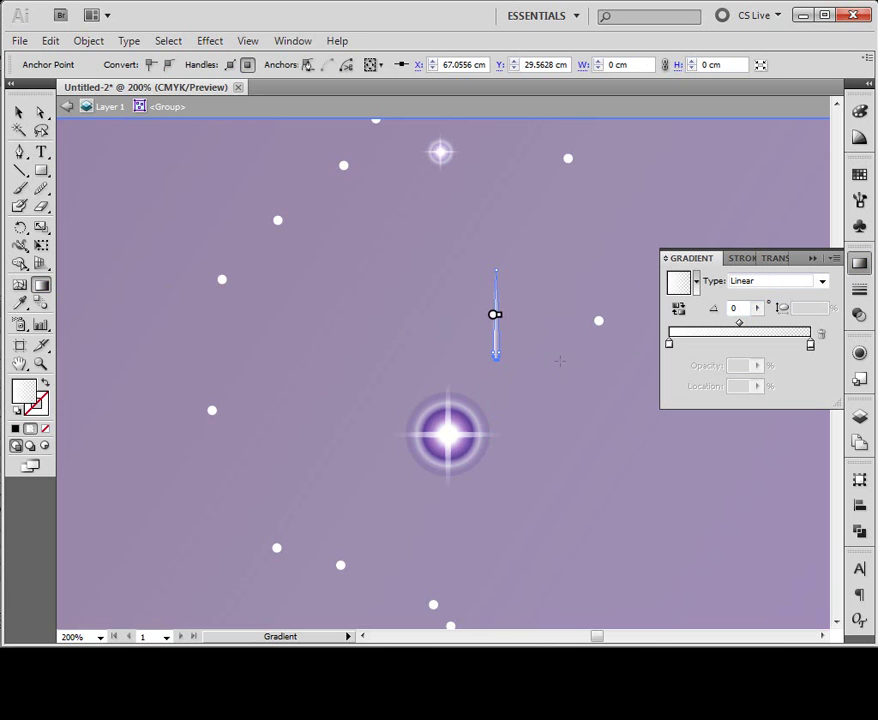
drag(513, 362, 506, 276)
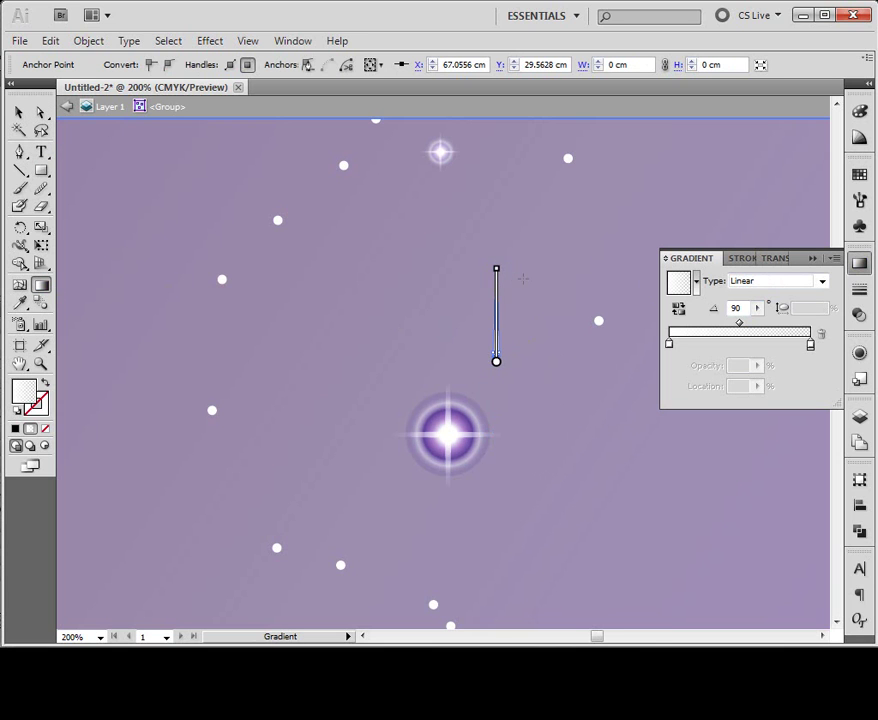
Step: Rotate the ray to about 51°, place its wide end on the star's centre, and stretch it toward the upper right
click(19, 112)
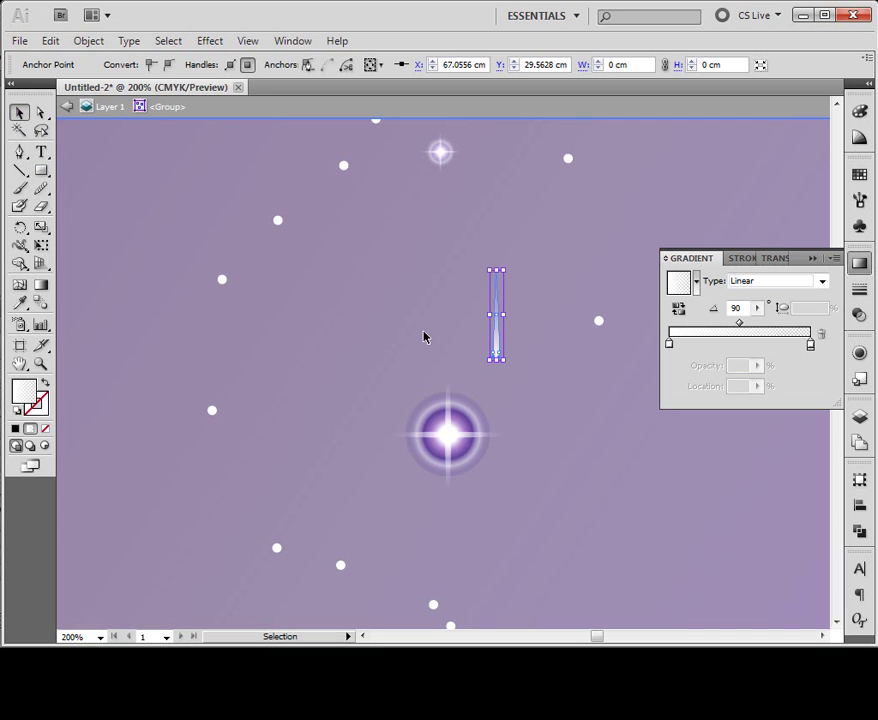
drag(510, 269, 551, 280)
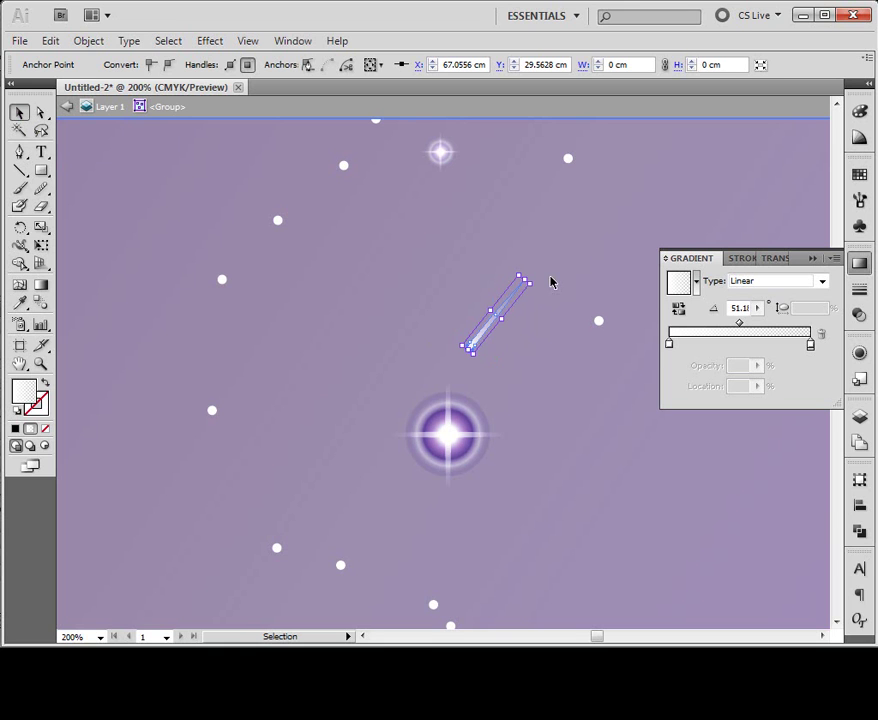
drag(479, 342, 476, 421)
drag(464, 425, 464, 426)
drag(510, 365, 593, 250)
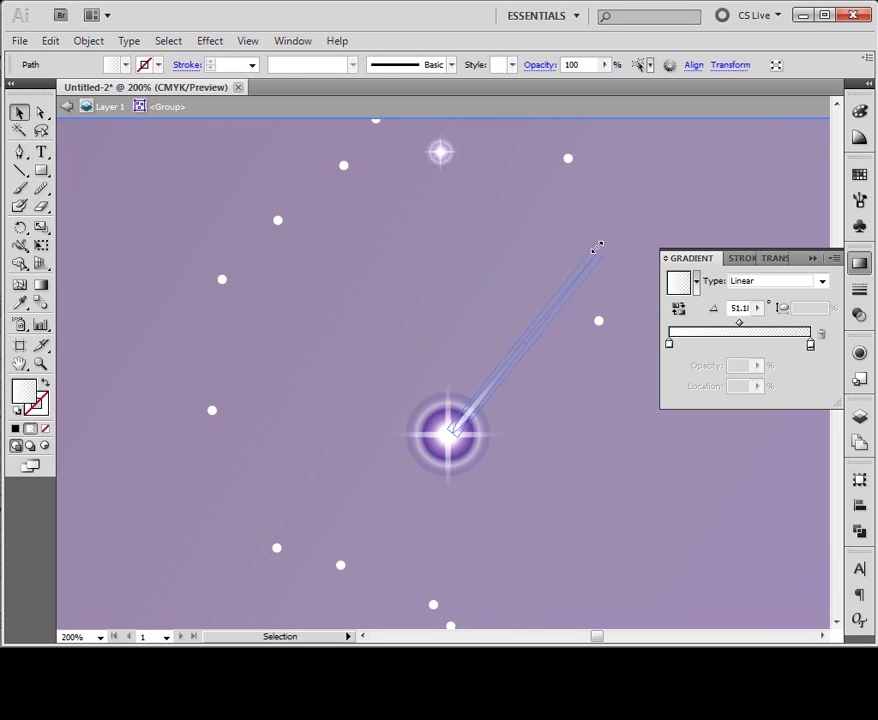
Step: Lengthen the diagonal ray farther toward the upper right, keeping its wide end on the star's centre
drag(628, 211, 628, 212)
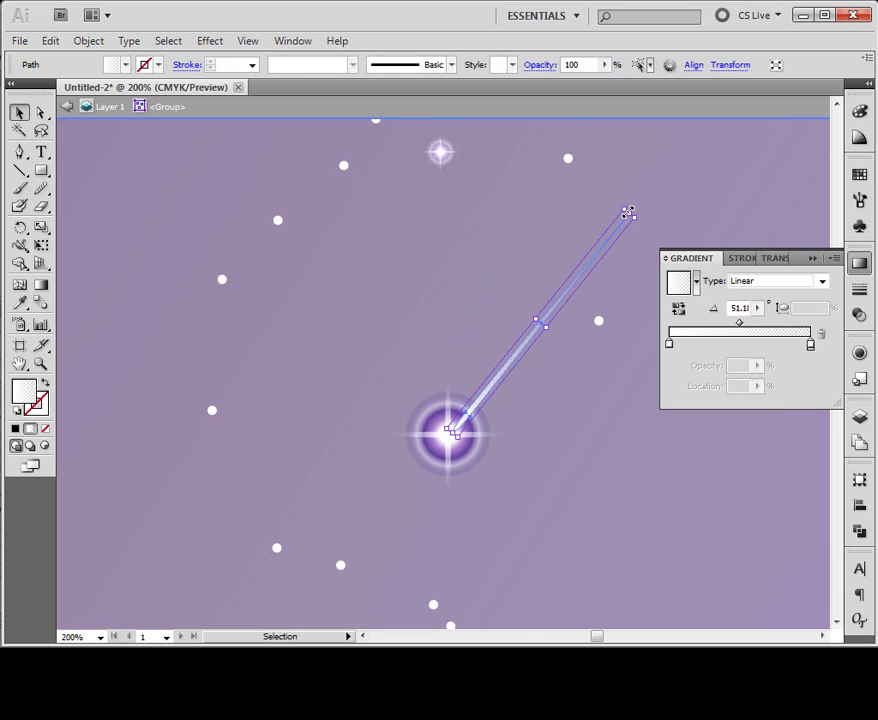
click(574, 407)
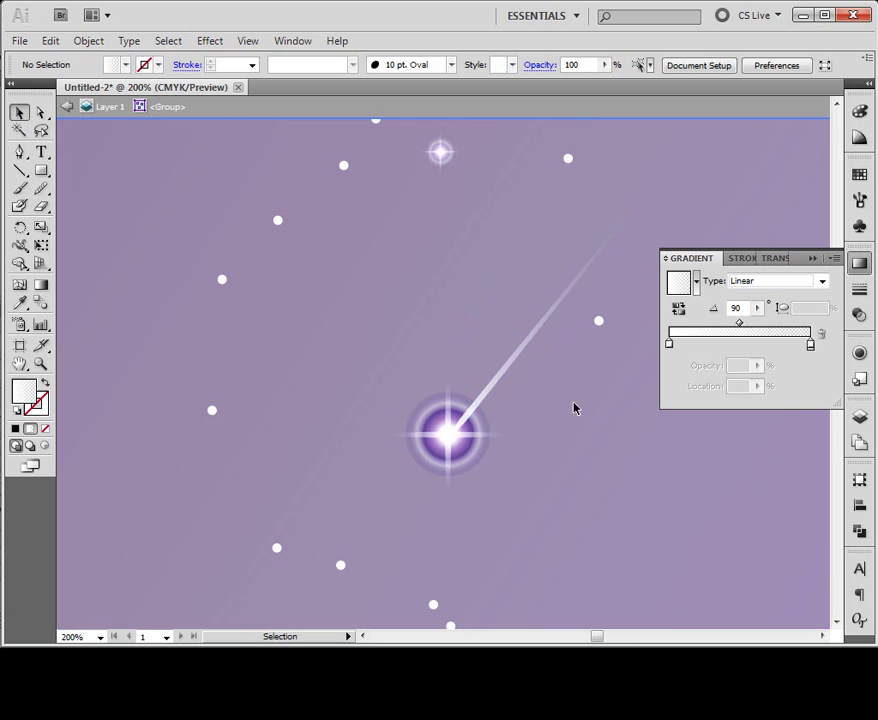
Step: Copy the finished diagonal tail ray to the clipboard and leave the star's isolated group
right_click(502, 385)
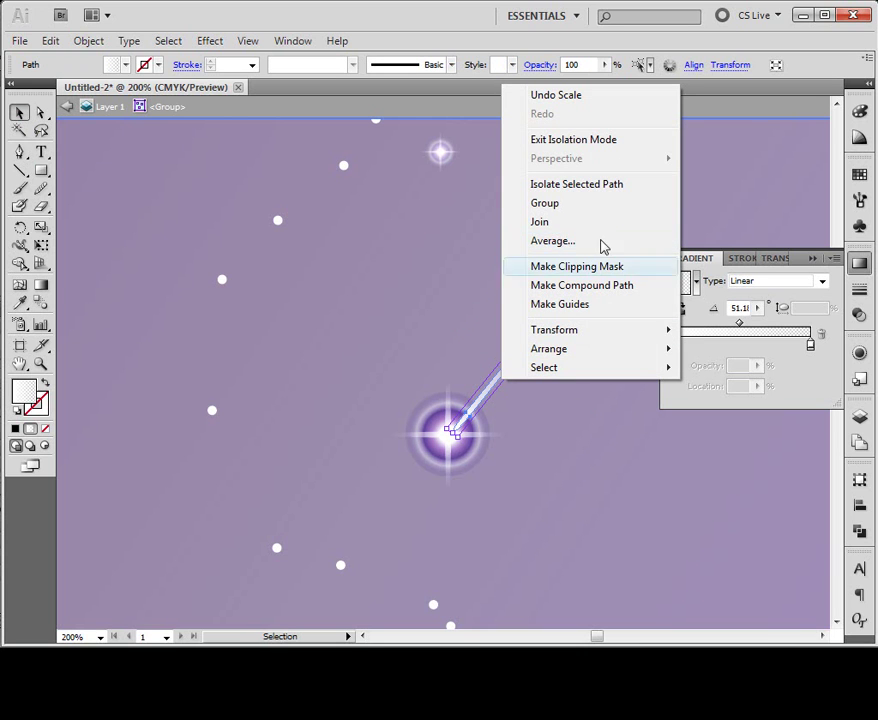
click(51, 41)
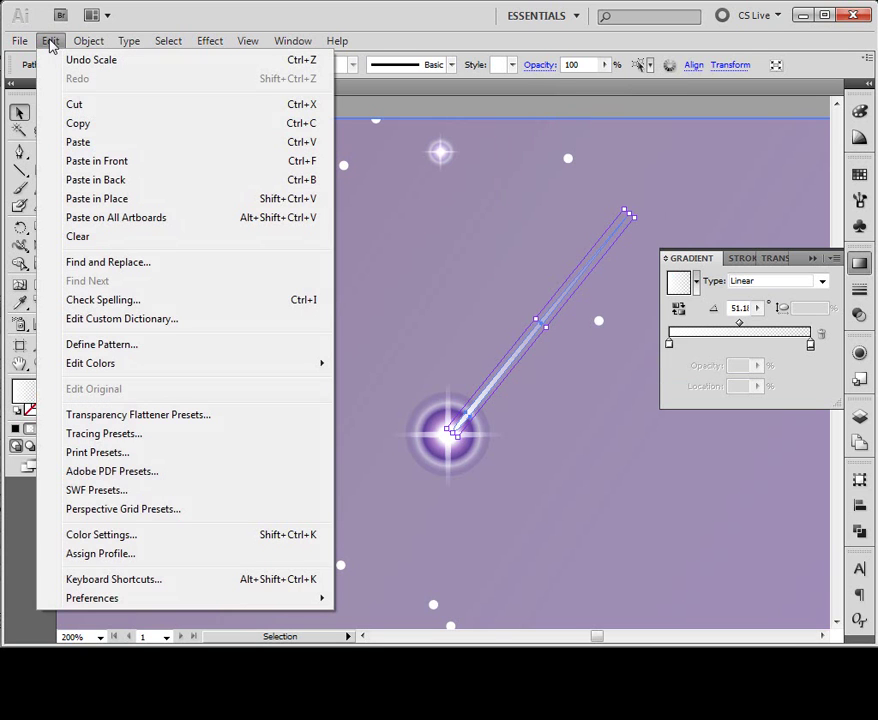
click(101, 124)
click(576, 440)
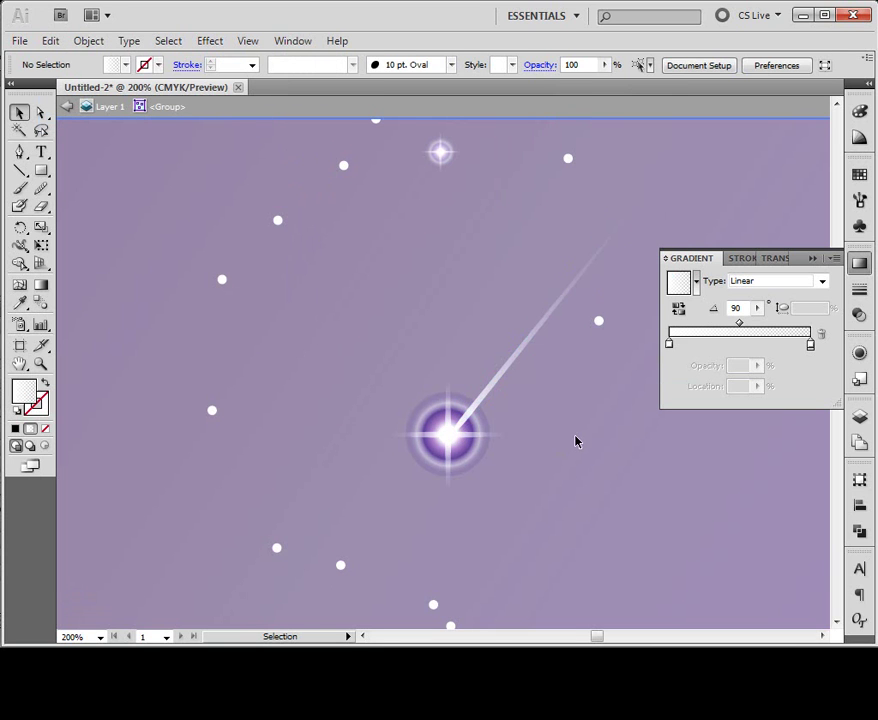
double_click(588, 406)
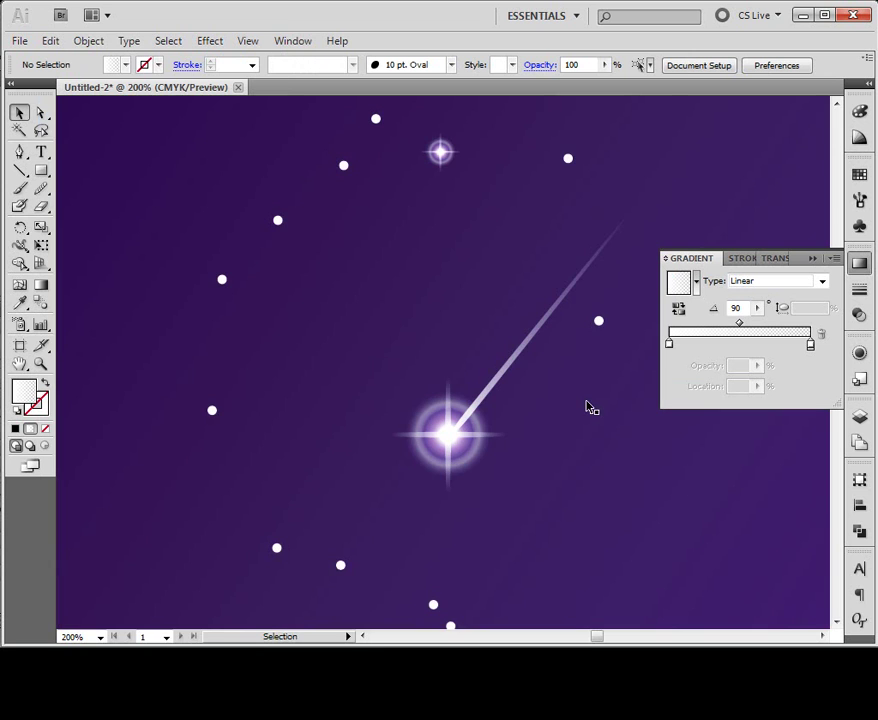
Step: Place a copy of the tail on the large pink star in the sky's upper left, with its wide end on the centre
key(ctrl+minus)
key(ctrl+minus)
key(ctrl+minus)
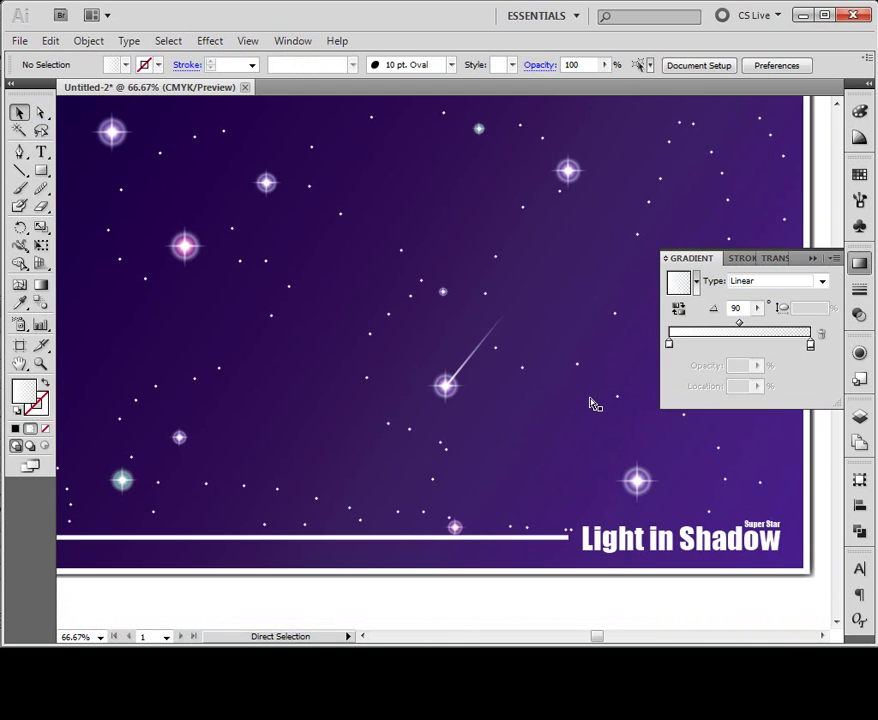
drag(239, 265, 288, 281)
click(236, 266)
click(428, 384)
alt+drag(424, 389, 241, 253)
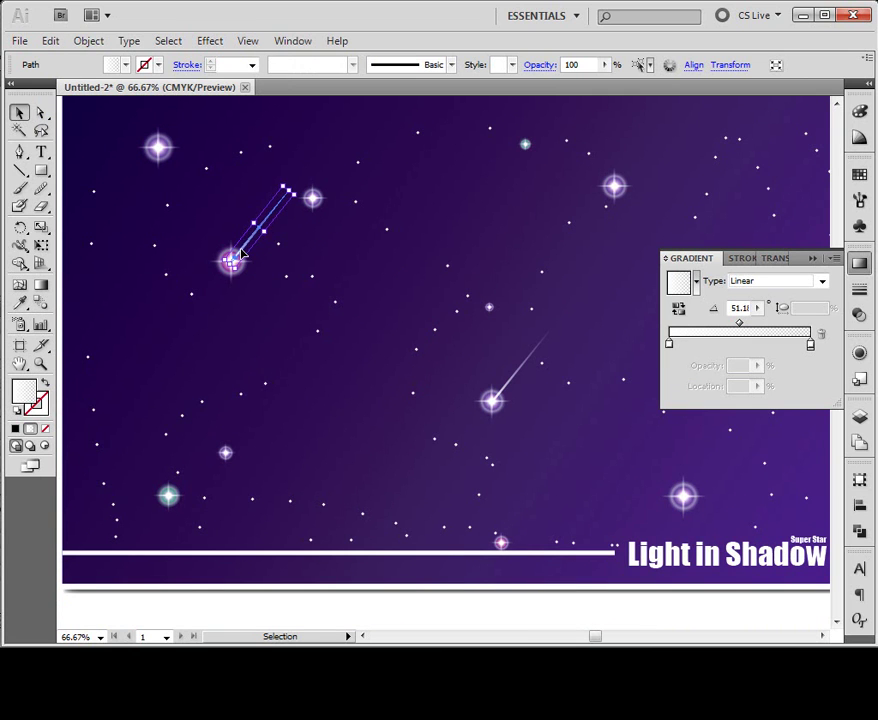
Step: Duplicate the tail onto the large white star above the "Light in Shadow" title and collapse the gradient settings
drag(342, 326, 317, 310)
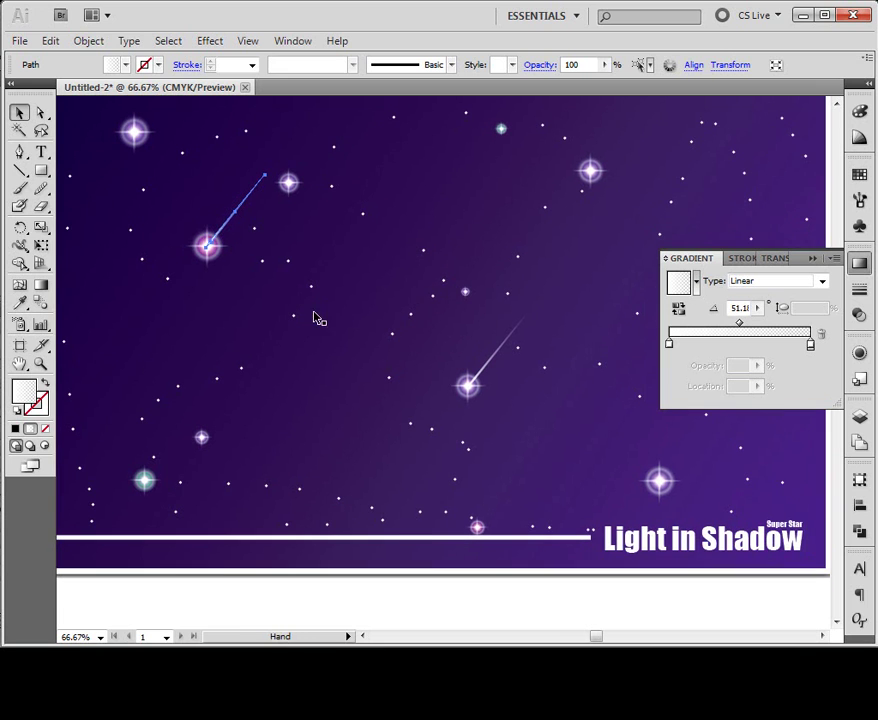
alt+drag(229, 226, 684, 458)
click(813, 258)
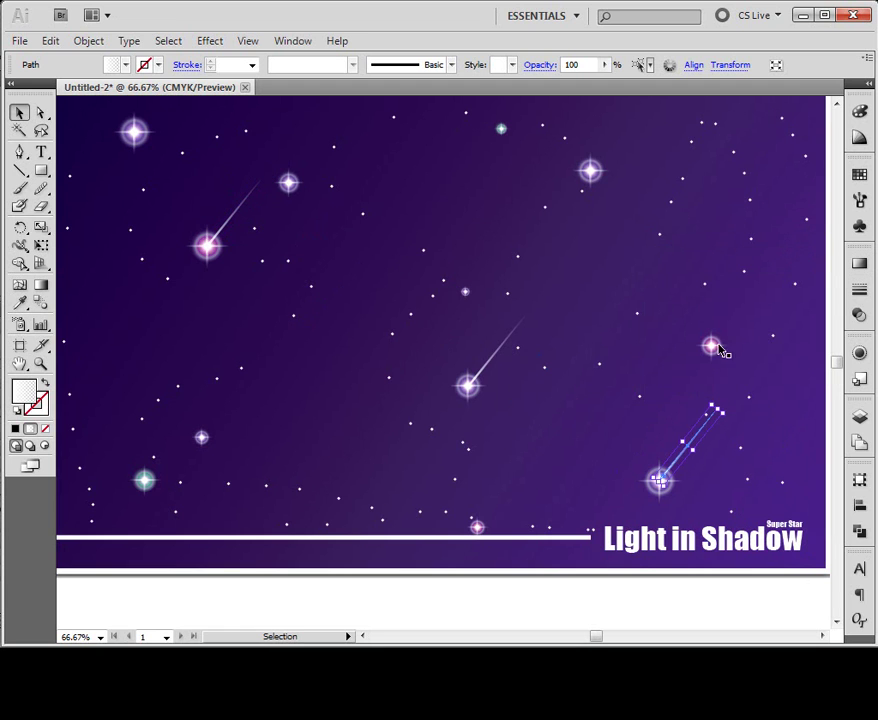
Step: Duplicate the tail onto the large white star in the sky's upper right and deselect it
drag(476, 363, 457, 419)
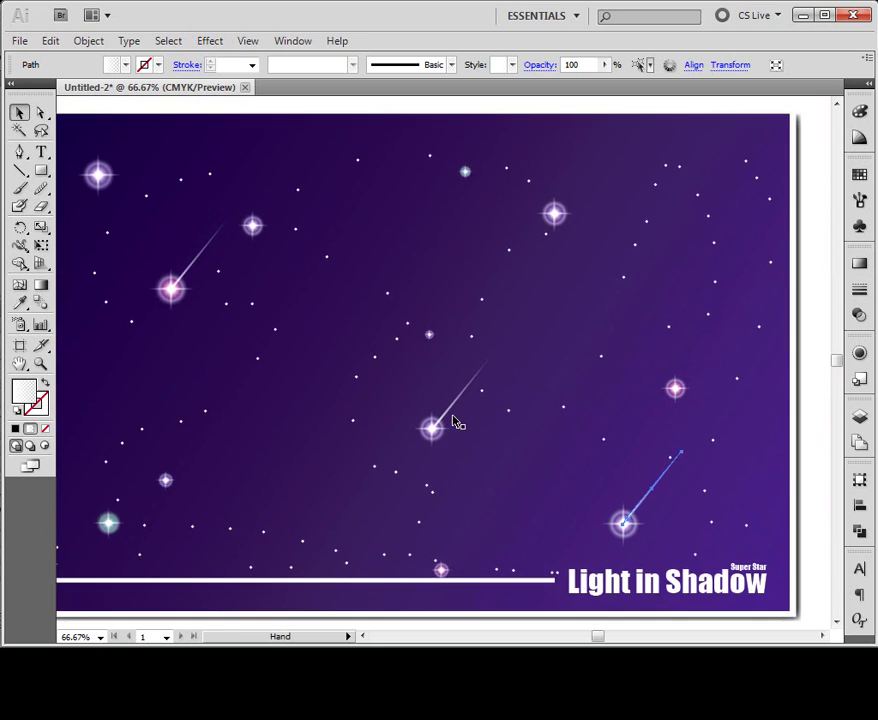
alt+drag(652, 499, 586, 197)
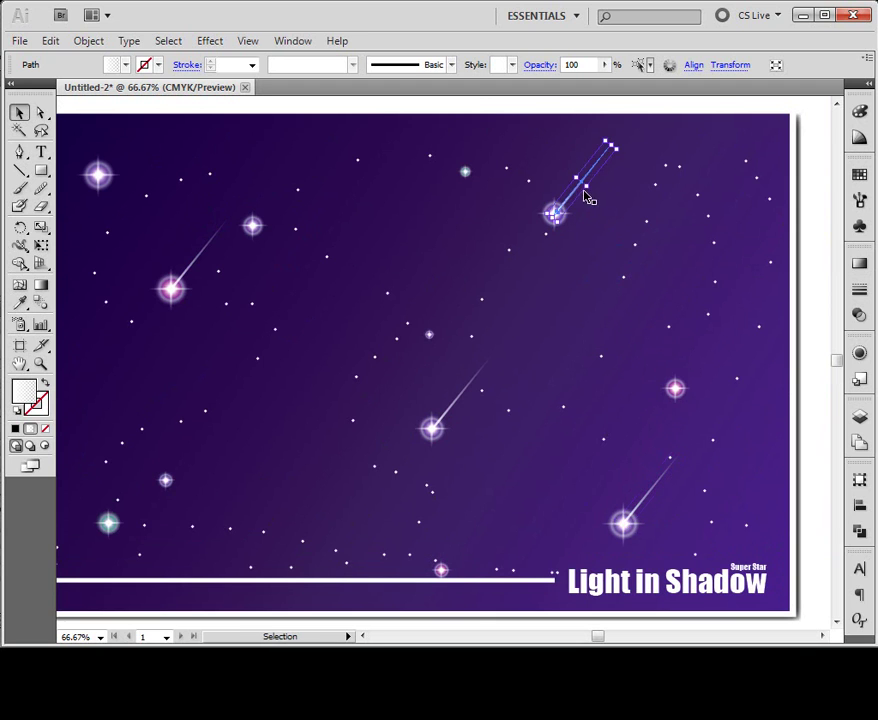
click(804, 287)
key(ctrl+minus)
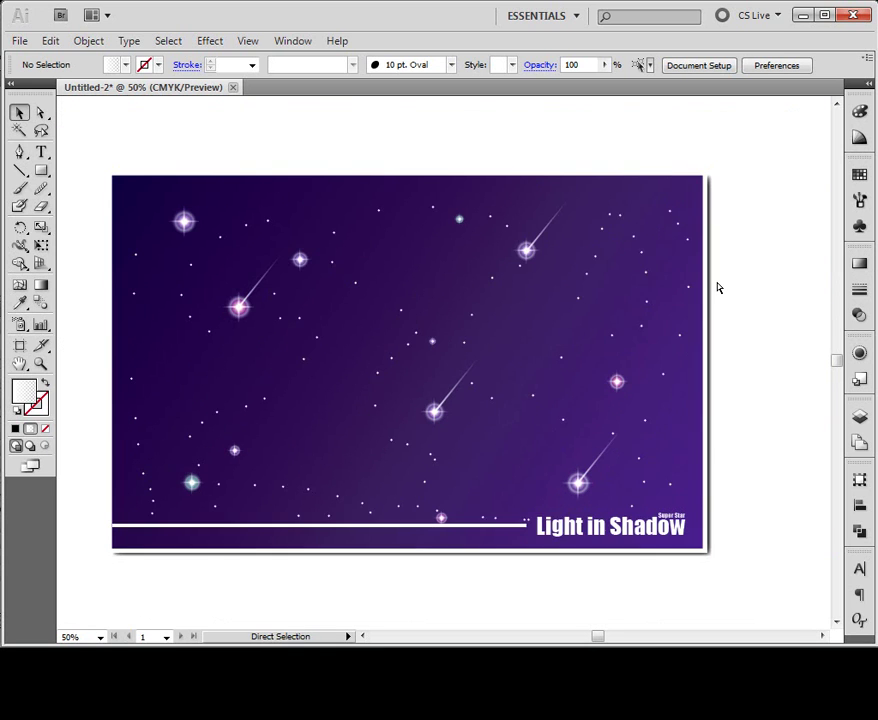
key(space)
drag(529, 357, 569, 343)
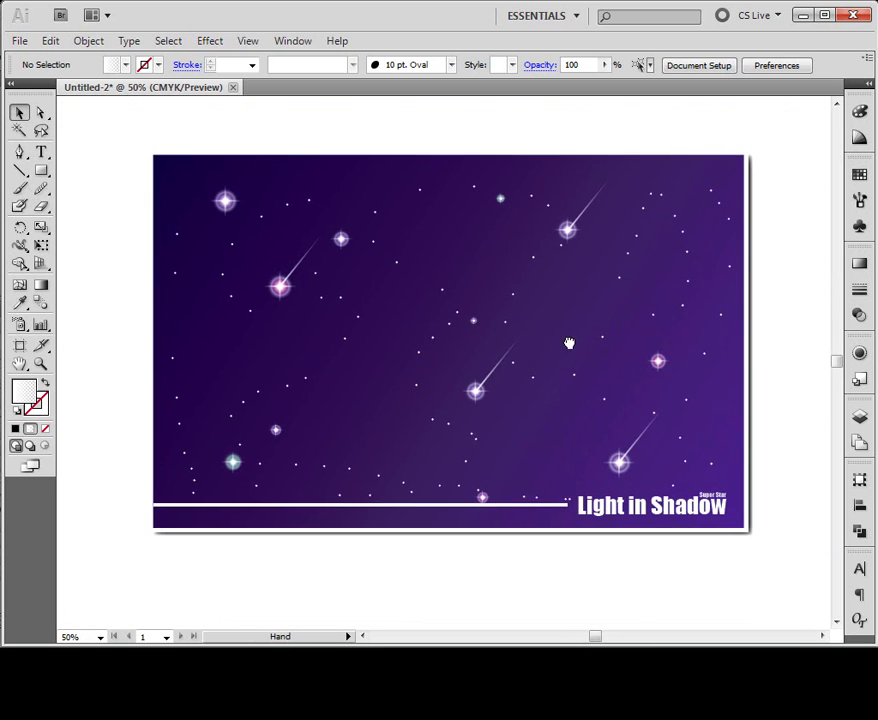